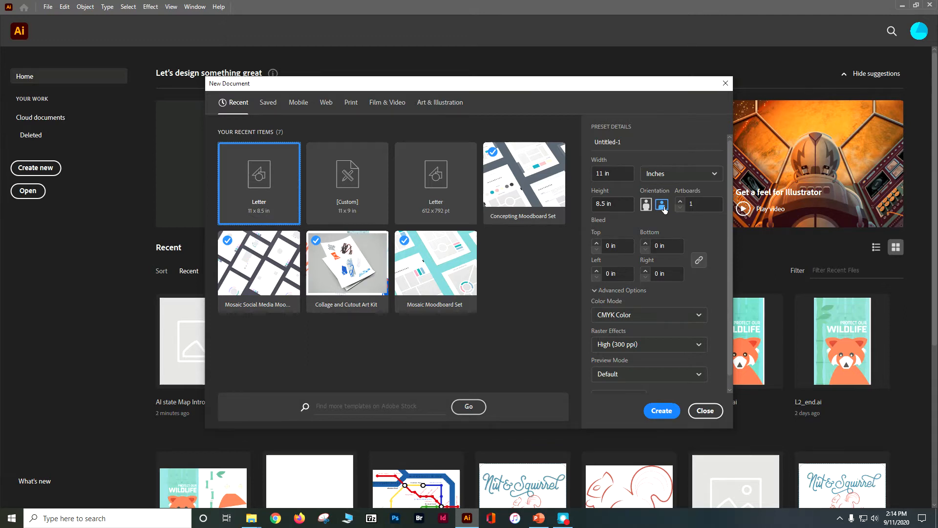
# Step: Create a landscape 11 x 8.5 in CMYK document and save it as an Illustrator file named with the author's name followed by "_state map"
pyautogui.click(663, 411)
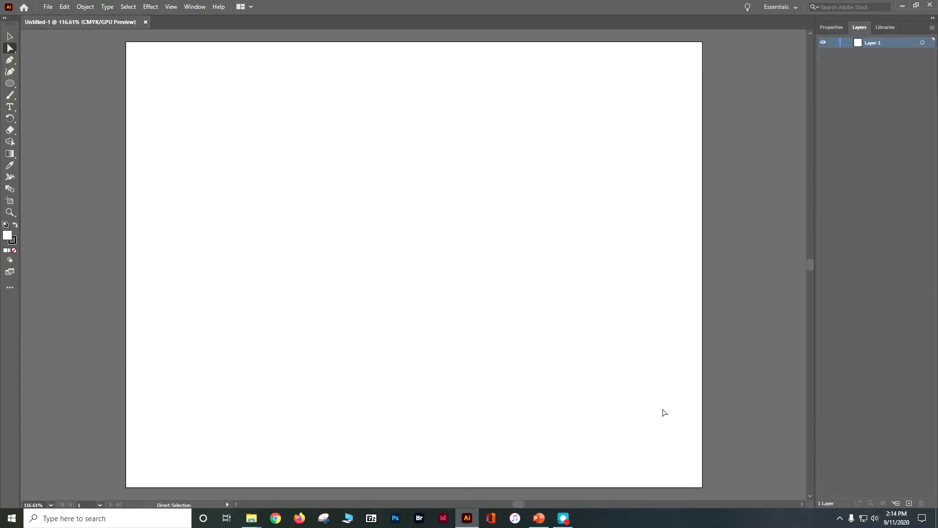
pyautogui.click(47, 6)
pyautogui.click(62, 96)
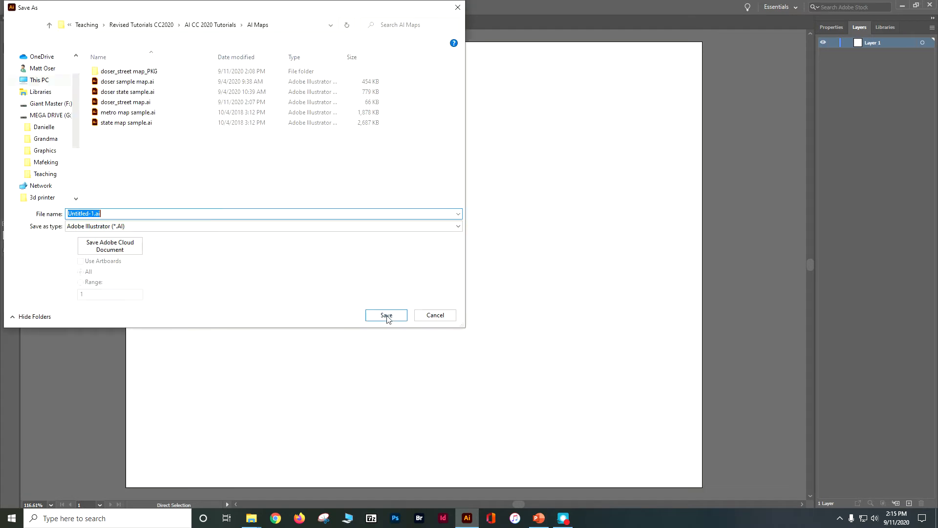
pyautogui.write('doser_')
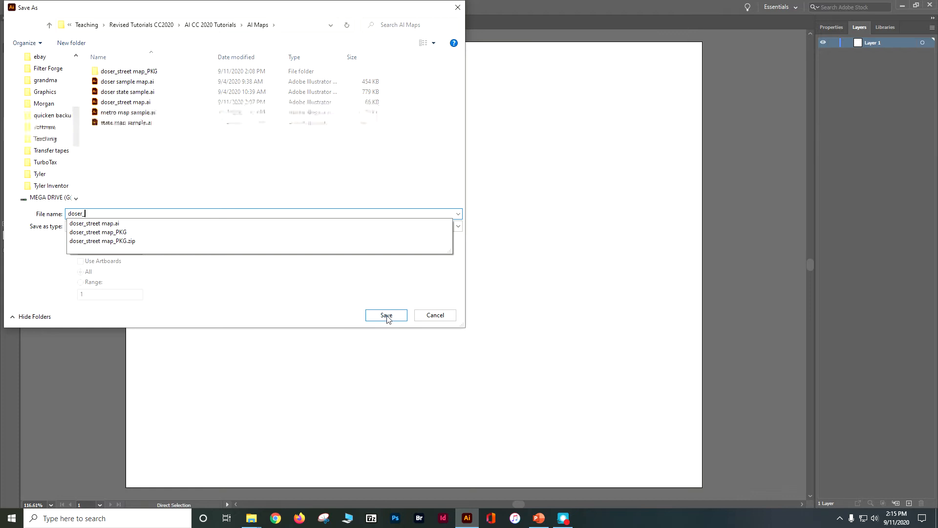
pyautogui.write('s')
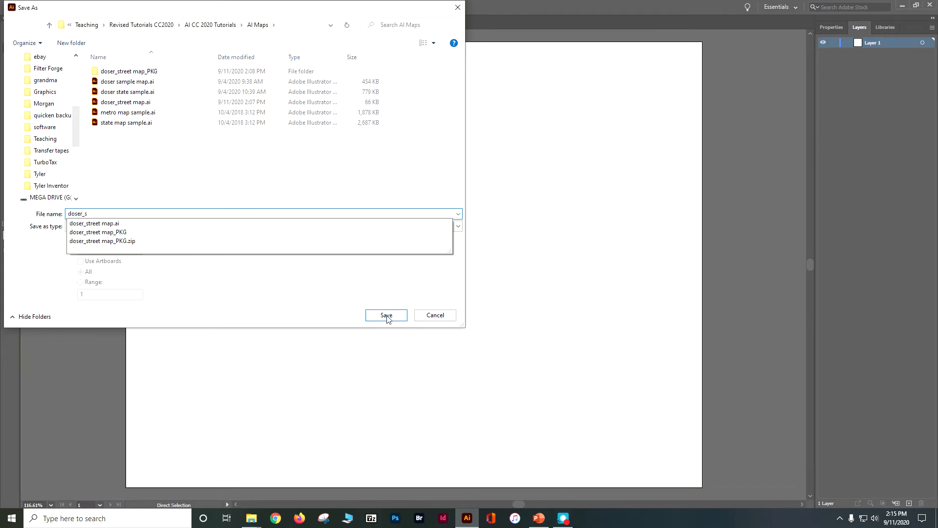
pyautogui.write('tate map')
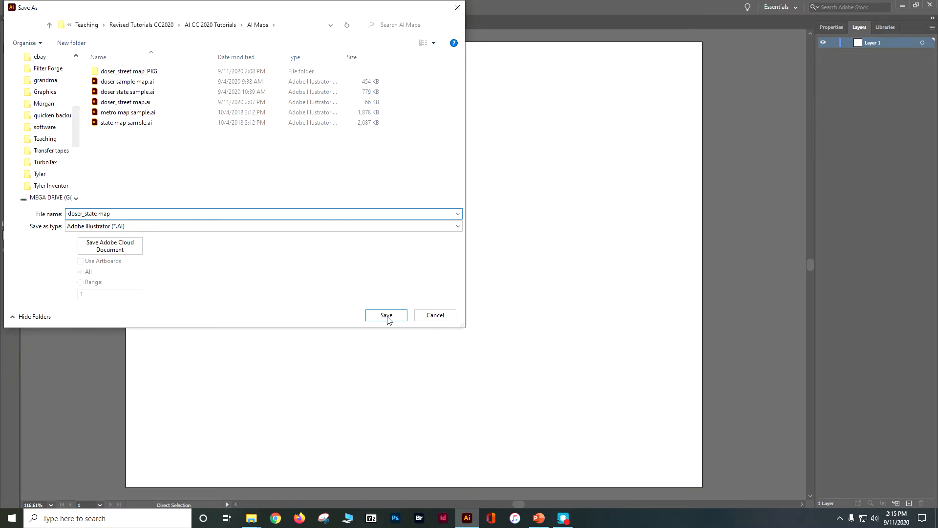
pyautogui.click(384, 318)
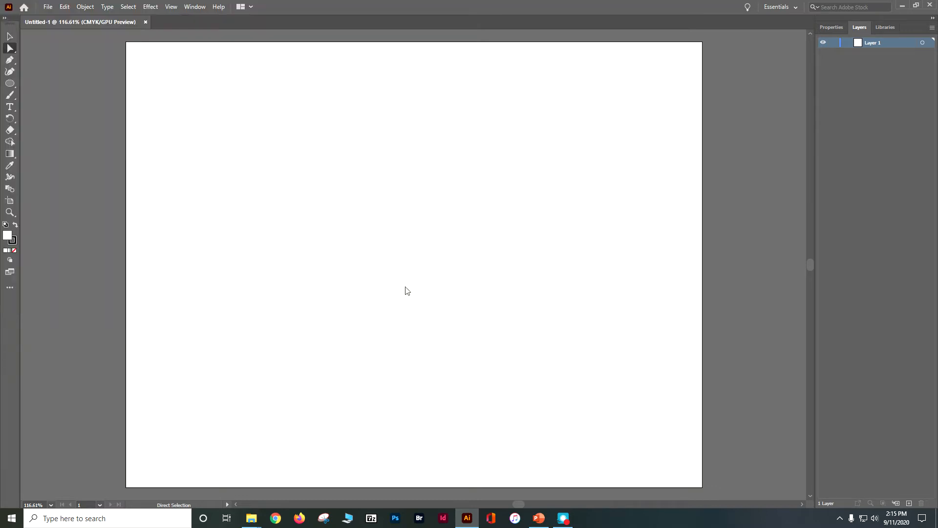
pyautogui.click(513, 395)
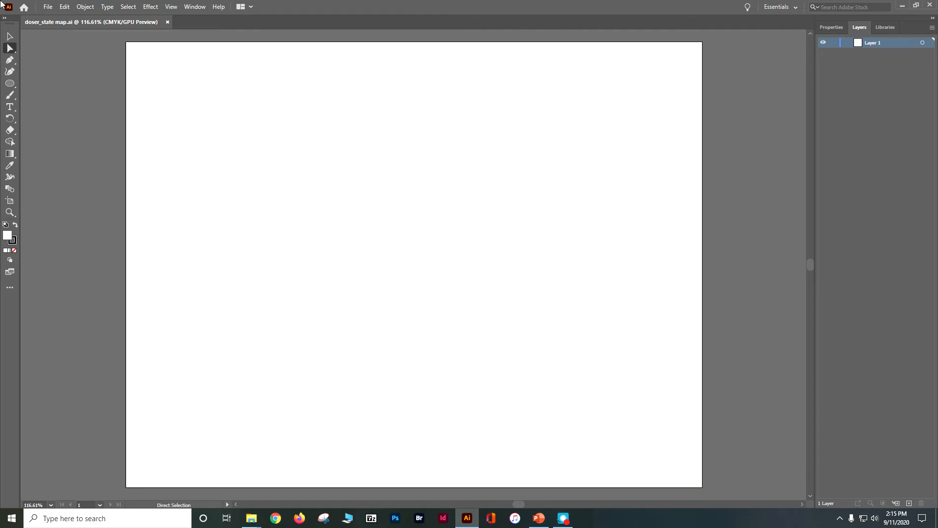
# Step: Place usa map.png from the Desktop as an embedded image, starting at the artboard's upper-left corner and extending past its edges
pyautogui.click(47, 7)
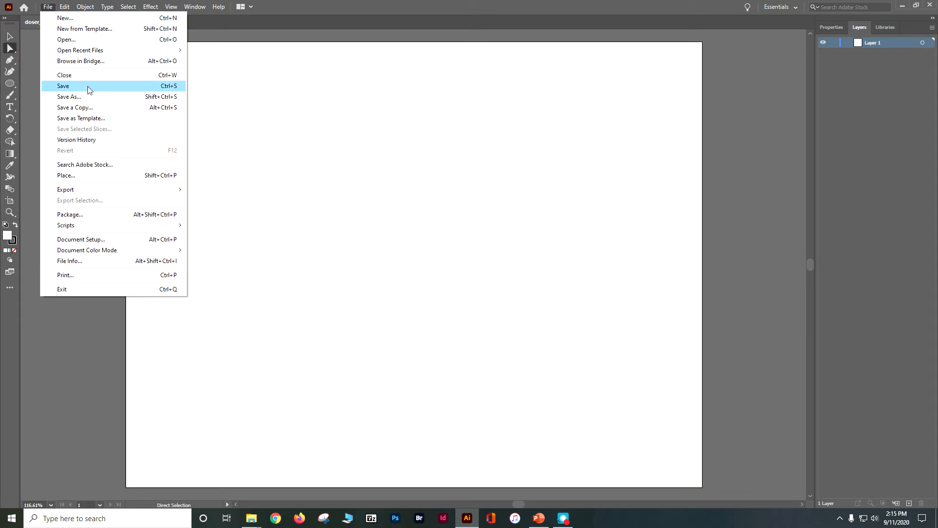
pyautogui.click(83, 175)
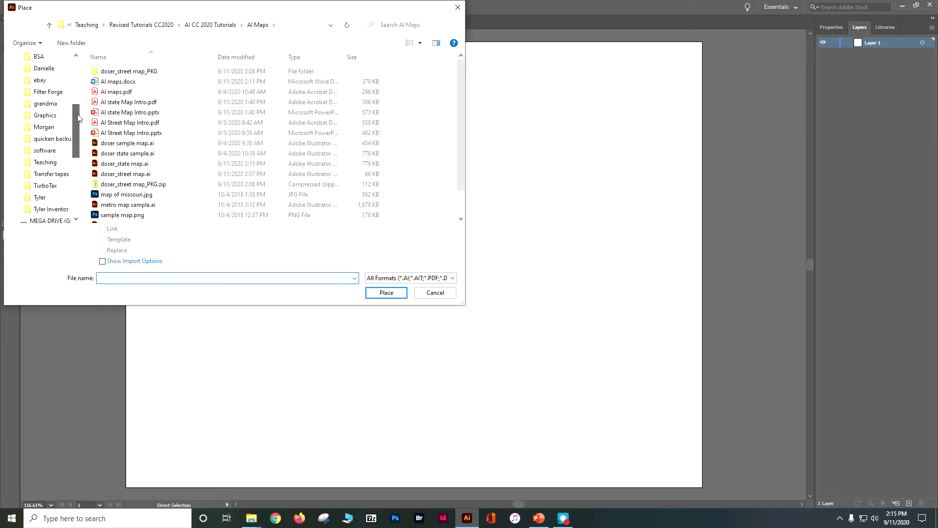
pyautogui.moveTo(77, 120); pyautogui.dragTo(77, 74)
pyautogui.click(36, 76)
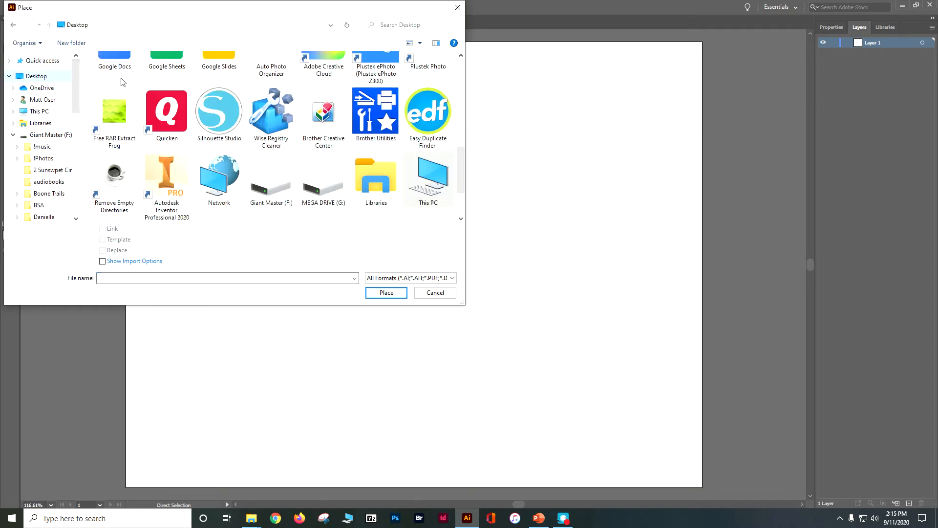
pyautogui.moveTo(459, 154); pyautogui.dragTo(473, 96)
pyautogui.click(310, 156)
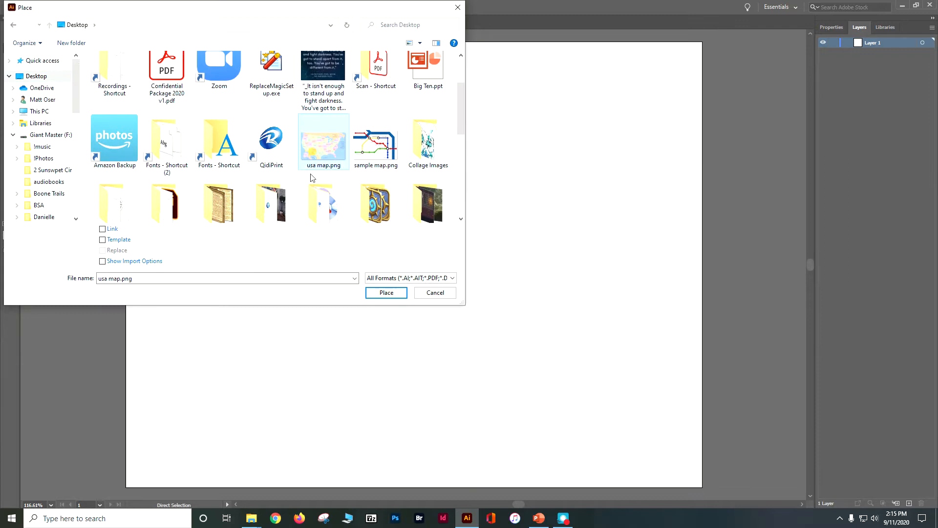
pyautogui.click(386, 293)
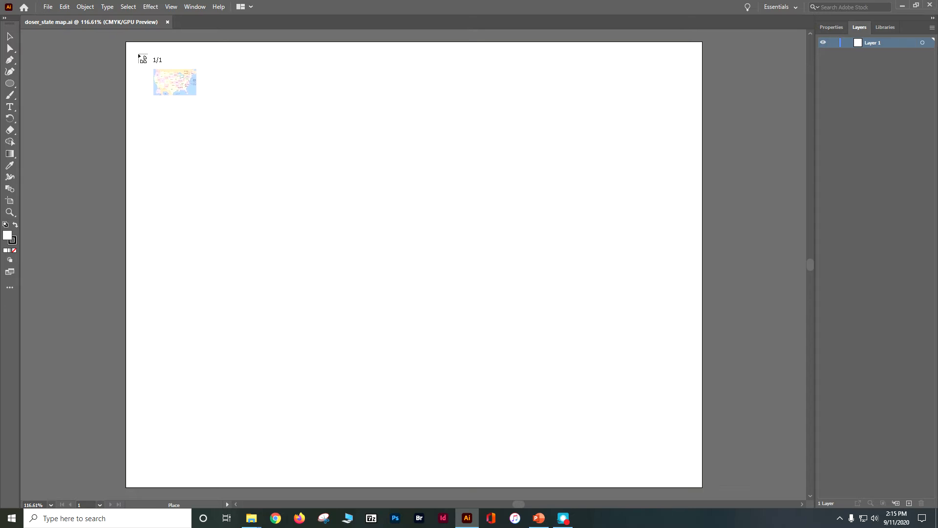
pyautogui.moveTo(127, 44); pyautogui.dragTo(808, 517)
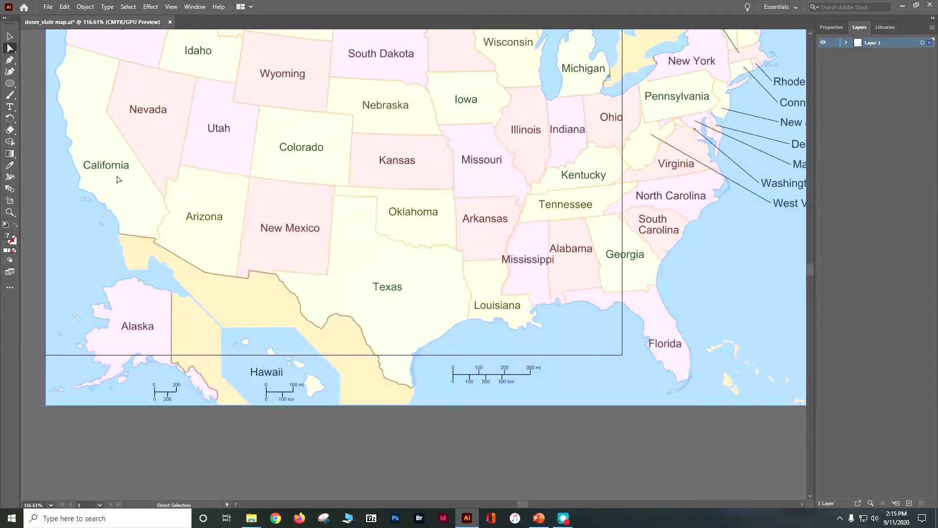
# Step: Fit the artboard to the bounds of the placed map image
pyautogui.click(85, 7)
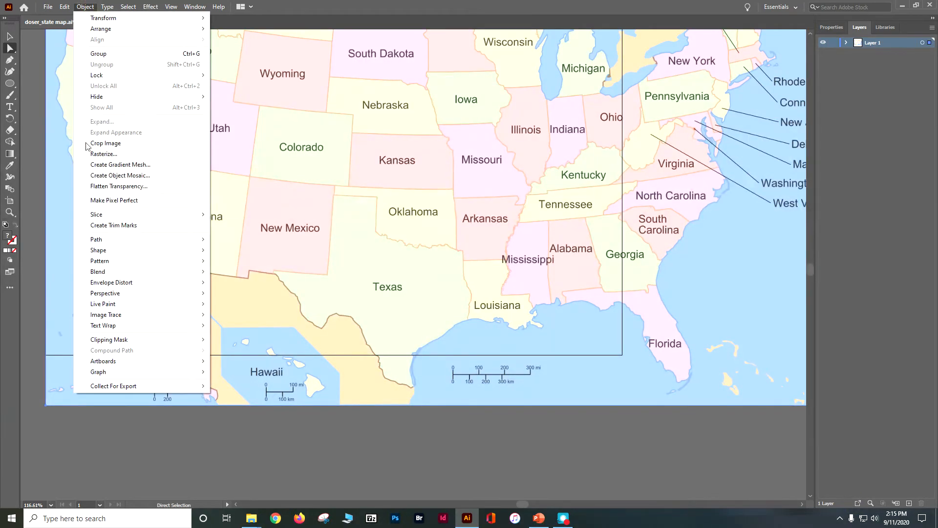
pyautogui.moveTo(144, 359)
pyautogui.click(246, 389)
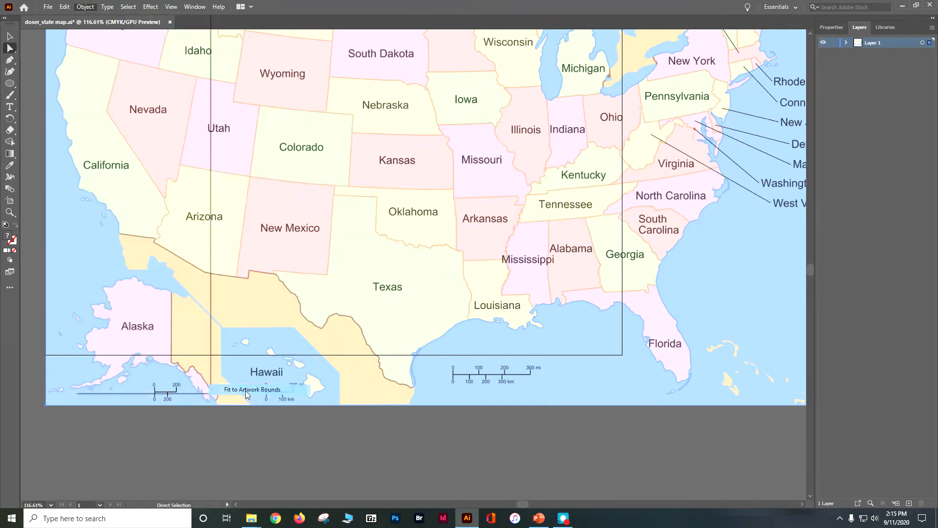
pyautogui.hotkey('ctrl', '1')
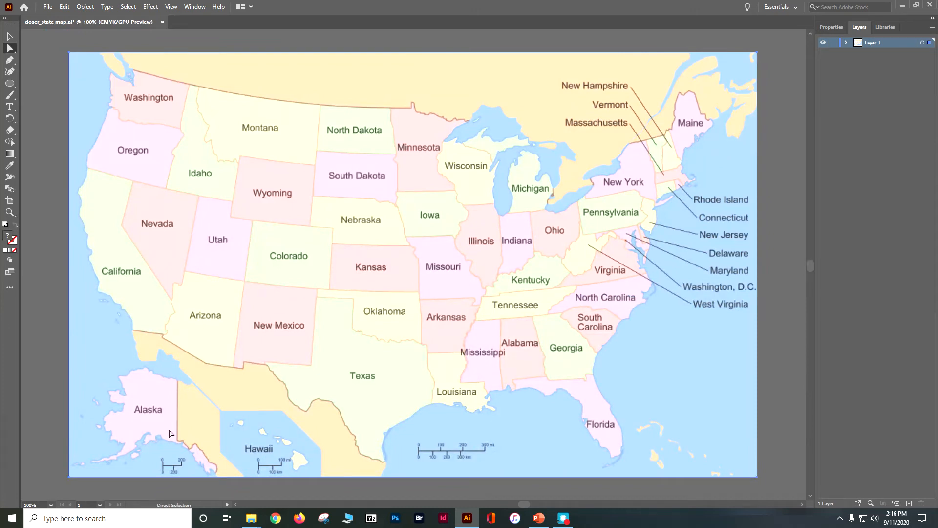
# Step: Lower the map image's opacity to 47% to make it a faint tracing guide
pyautogui.click(832, 27)
pyautogui.click(888, 163)
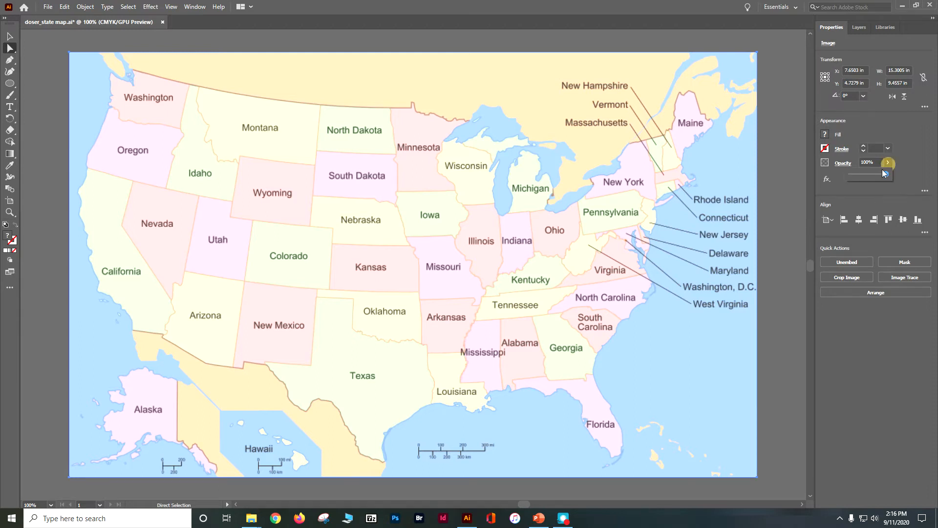
pyautogui.moveTo(867, 174); pyautogui.dragTo(861, 175)
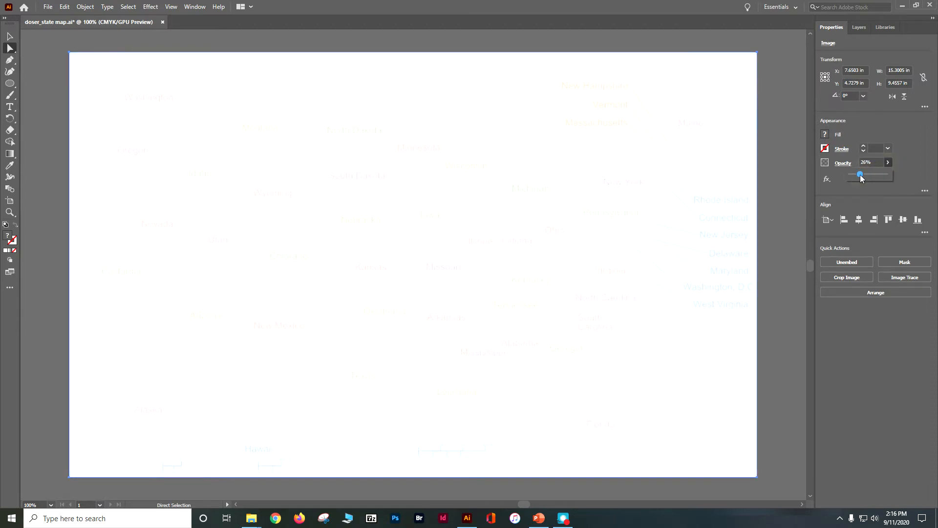
pyautogui.moveTo(869, 174); pyautogui.dragTo(867, 174)
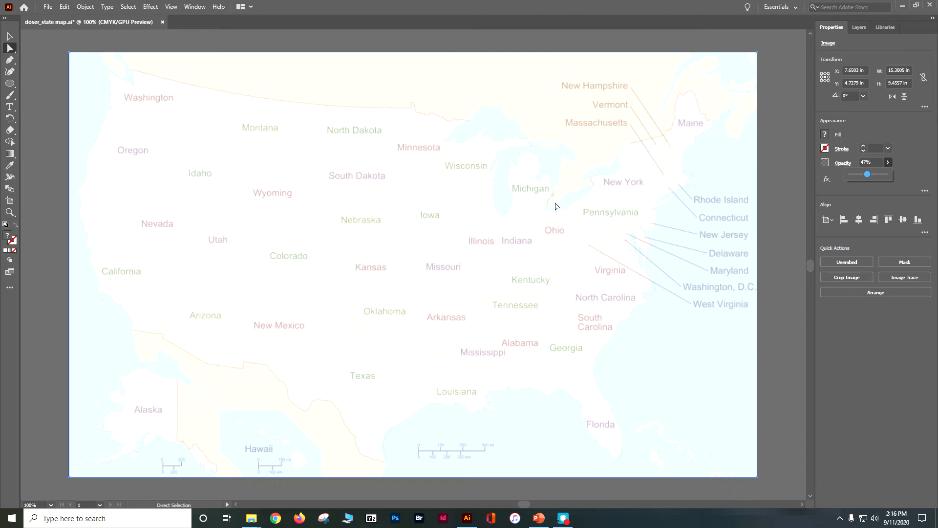
# Step: Rename the layer containing the map image as Base and lock it
pyautogui.click(859, 30)
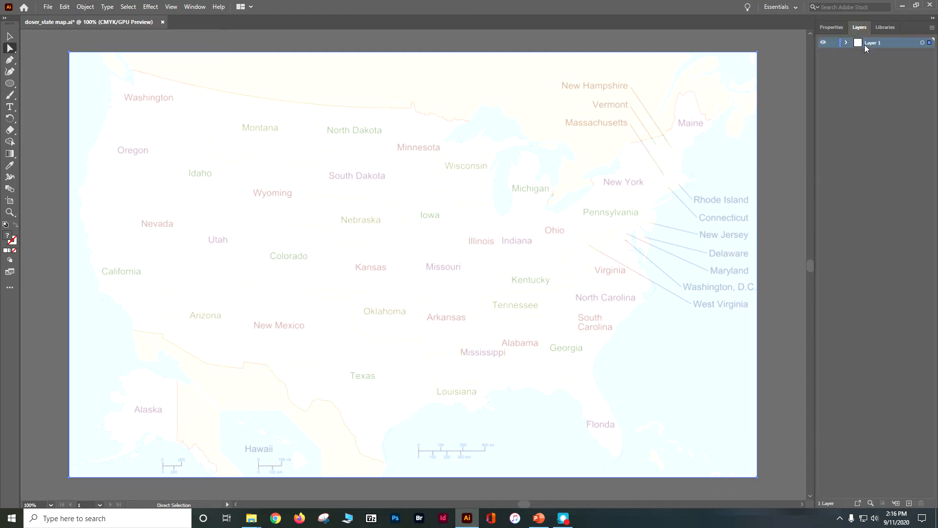
pyautogui.doubleClick(870, 43)
pyautogui.click(838, 44)
pyautogui.click(834, 43)
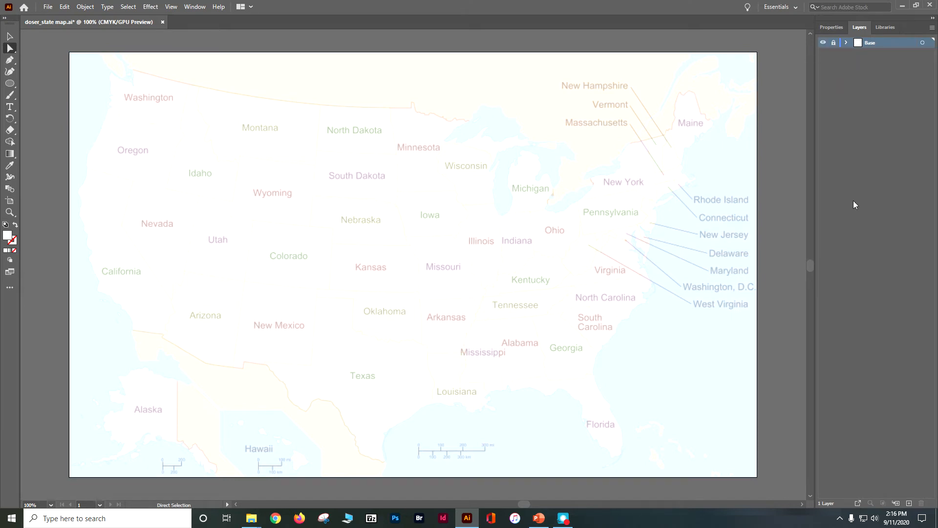
# Step: Add a new layer above the Base layer and name it Lived
pyautogui.click(909, 503)
pyautogui.doubleClick(881, 43)
pyautogui.write('La')
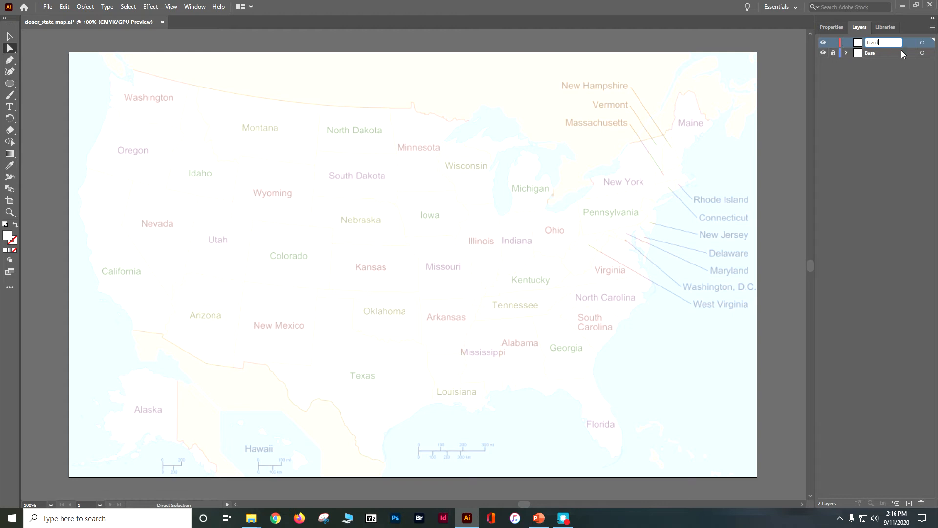
pyautogui.press('Return')
# Step: Set up the Pen tool with no fill and a black stroke for tracing the states
pyautogui.click(10, 61)
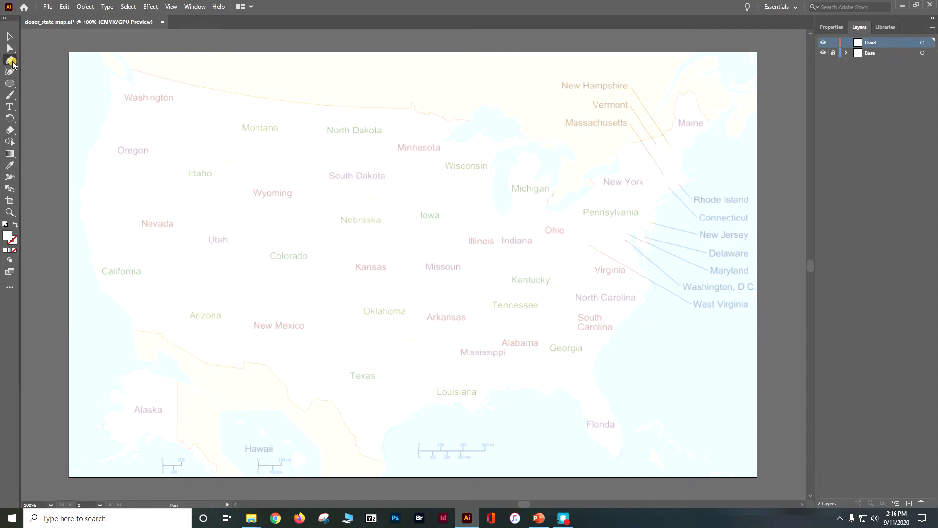
pyautogui.click(827, 31)
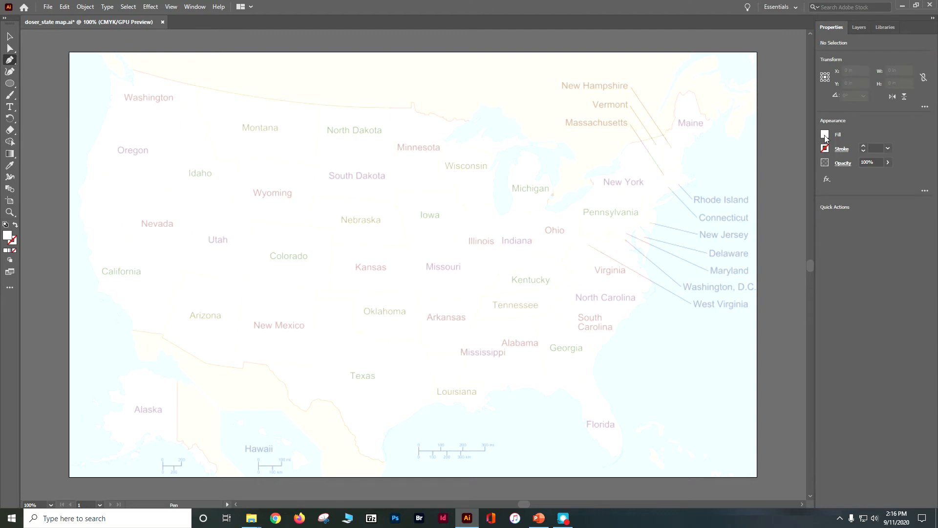
pyautogui.click(826, 139)
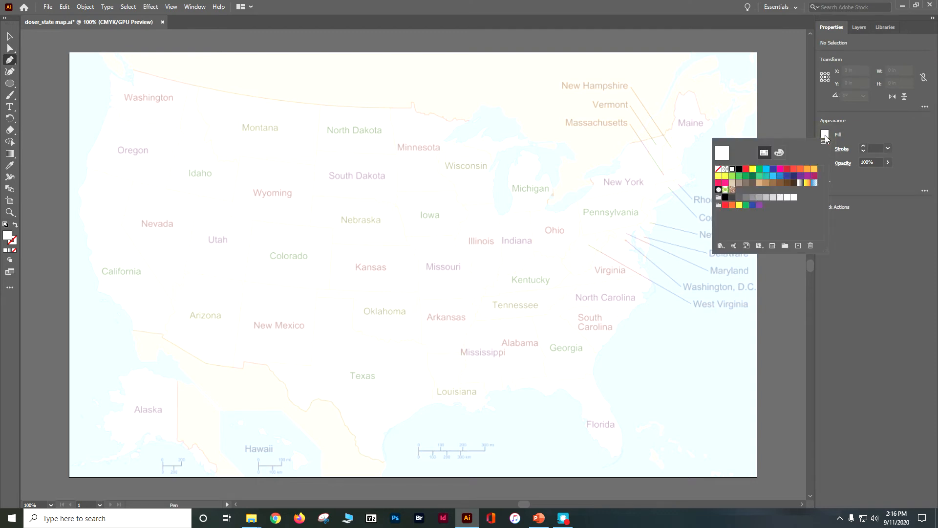
pyautogui.click(720, 169)
pyautogui.click(859, 122)
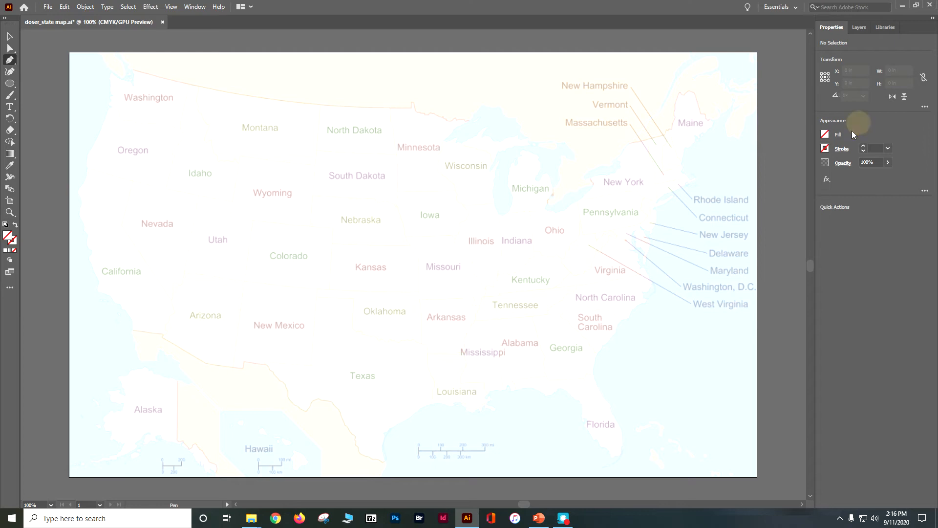
pyautogui.click(826, 149)
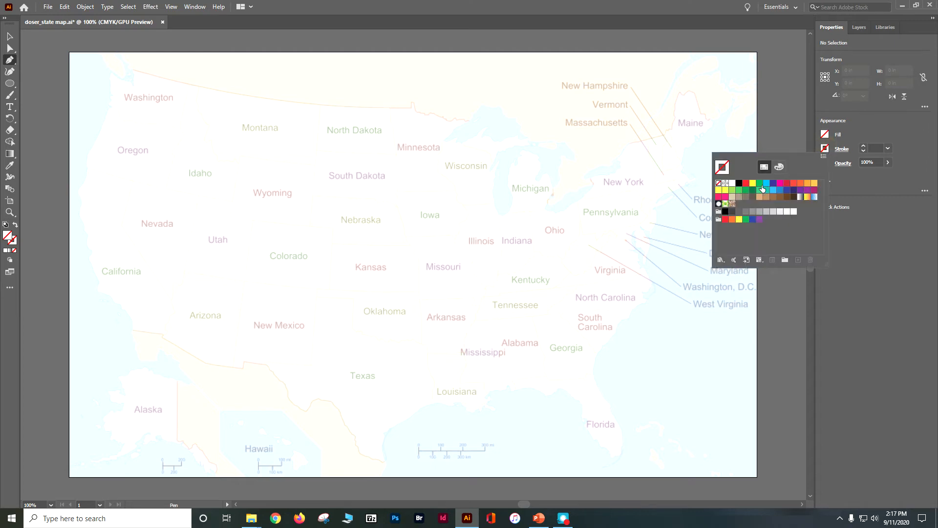
pyautogui.click(740, 184)
pyautogui.click(739, 184)
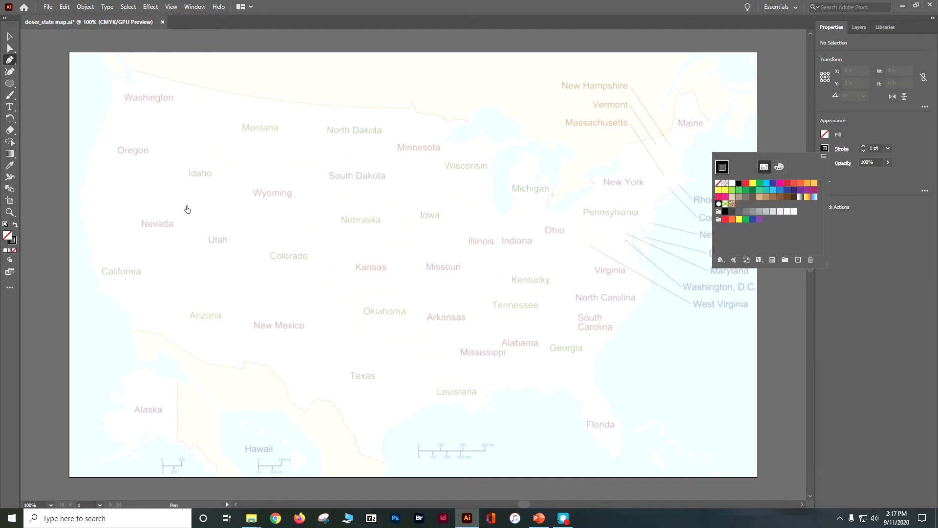
# Step: Trace Utah's border on the Lived layer as a closed six-corner path with straight Pen segments
pyautogui.hotkey('ctrl', '=')
pyautogui.hotkey('ctrl', '=')
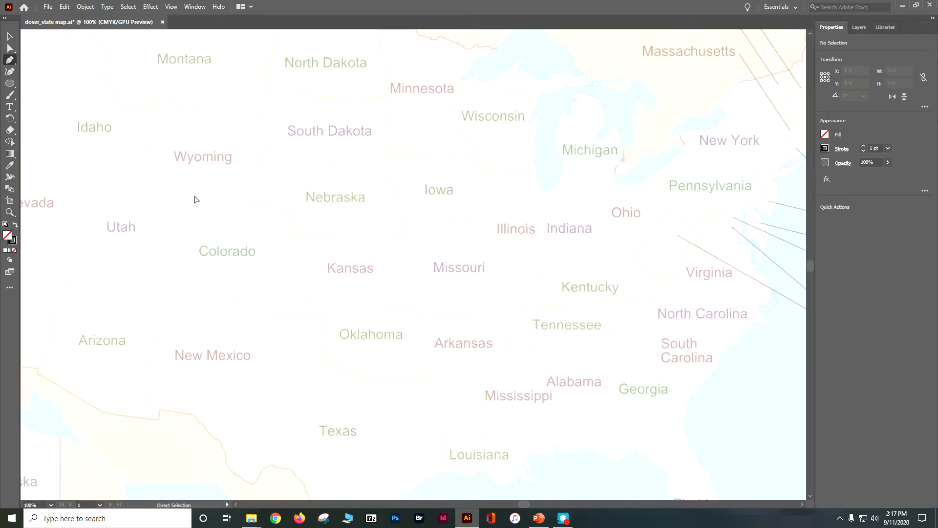
pyautogui.moveTo(111, 209); pyautogui.dragTo(341, 218)
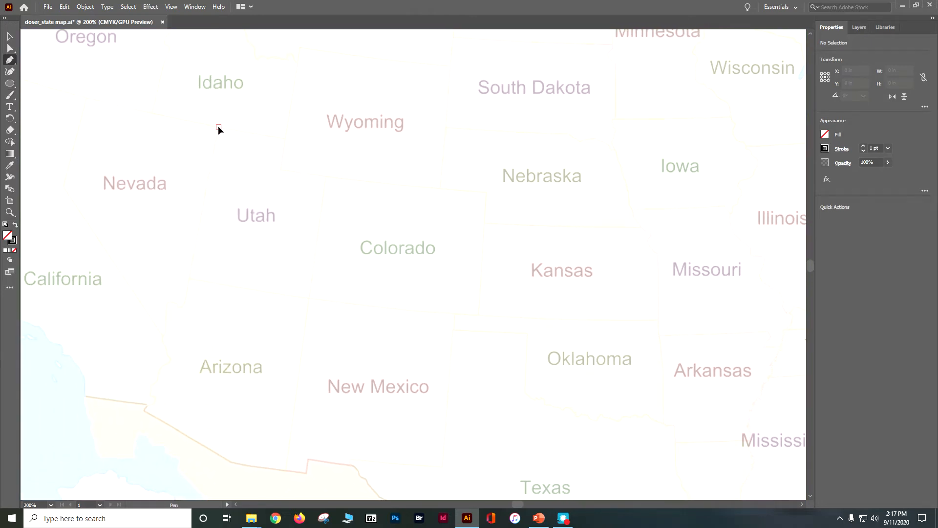
pyautogui.click(286, 138)
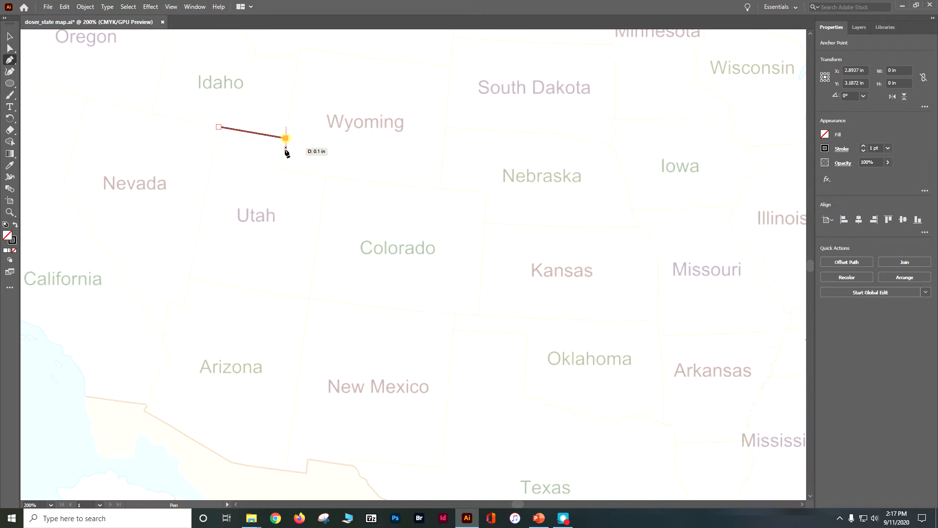
pyautogui.click(281, 168)
pyautogui.click(326, 176)
pyautogui.click(310, 297)
pyautogui.click(188, 277)
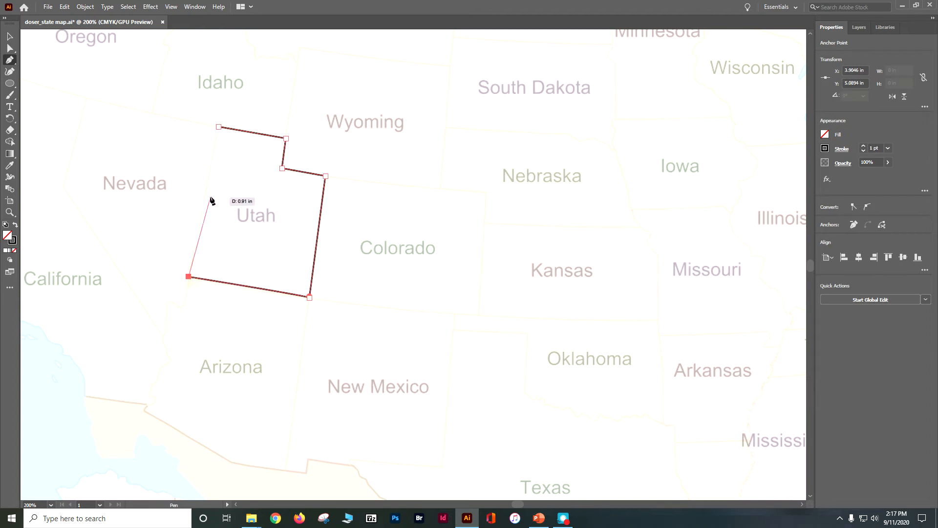
pyautogui.click(219, 127)
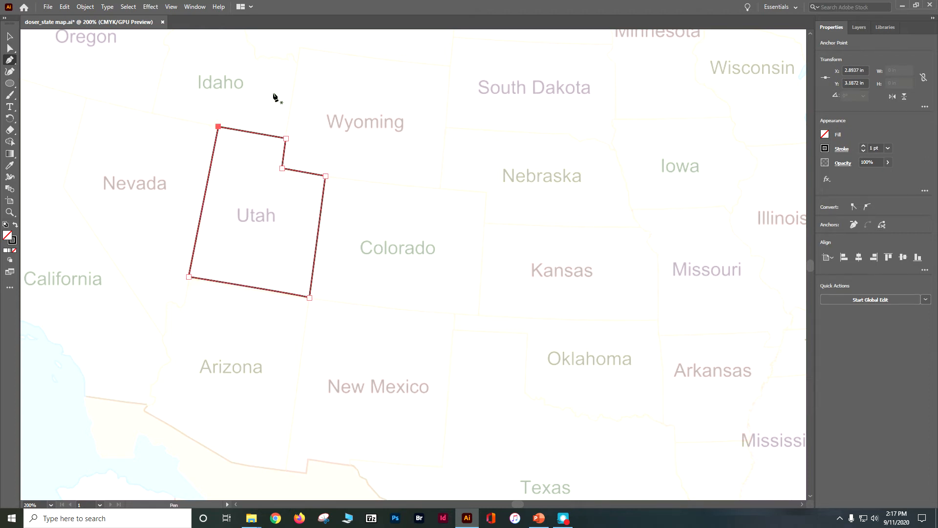
# Step: Expand the Lived layer to examine the path it contains
pyautogui.click(857, 27)
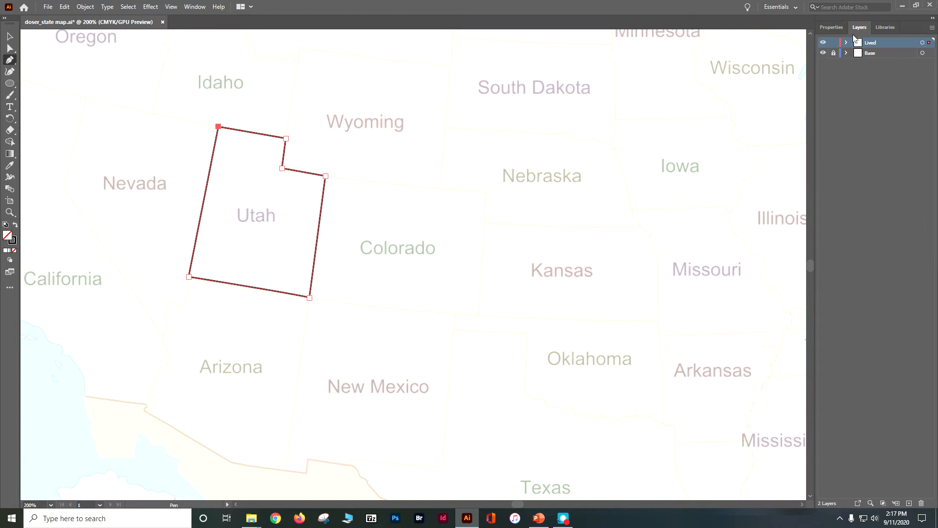
pyautogui.click(847, 43)
pyautogui.moveTo(509, 503); pyautogui.dragTo(519, 504)
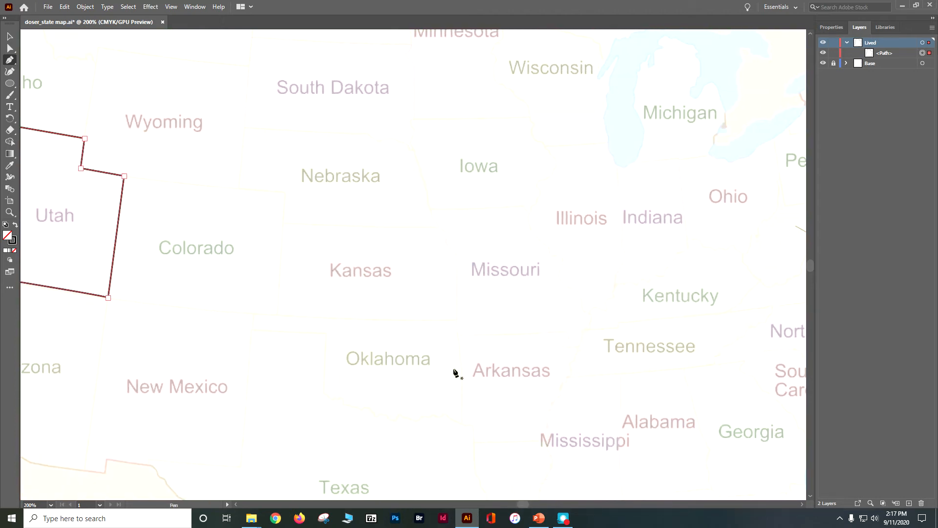
# Step: Set the fill for the state tracing to white
pyautogui.hotkey('ctrl', '=')
pyautogui.hotkey('ctrl', '=')
pyautogui.hotkey('ctrl', '=')
pyautogui.moveTo(523, 332); pyautogui.dragTo(2, 324)
pyautogui.moveTo(675, 293); pyautogui.dragTo(1, 298)
pyautogui.moveTo(582, 267); pyautogui.dragTo(463, 27)
pyautogui.moveTo(539, 519)
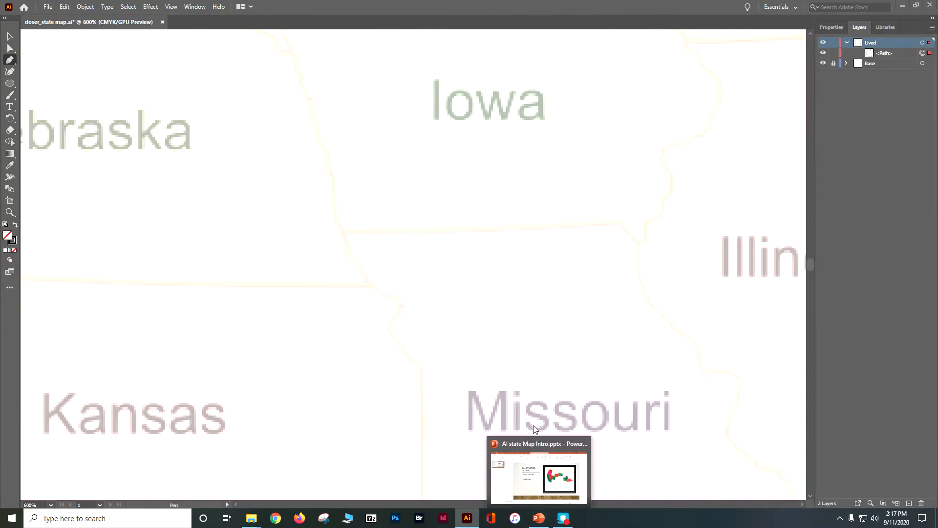
pyautogui.moveTo(515, 342); pyautogui.dragTo(270, 172)
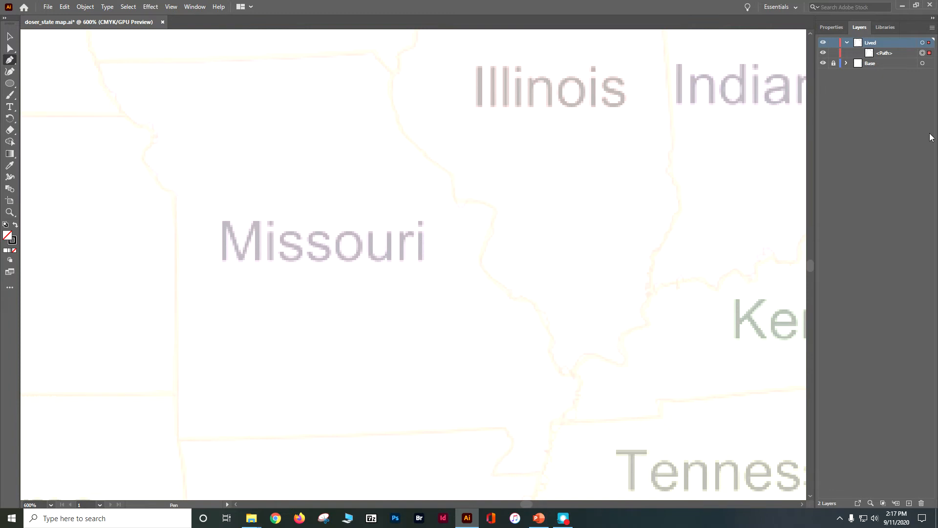
pyautogui.click(825, 28)
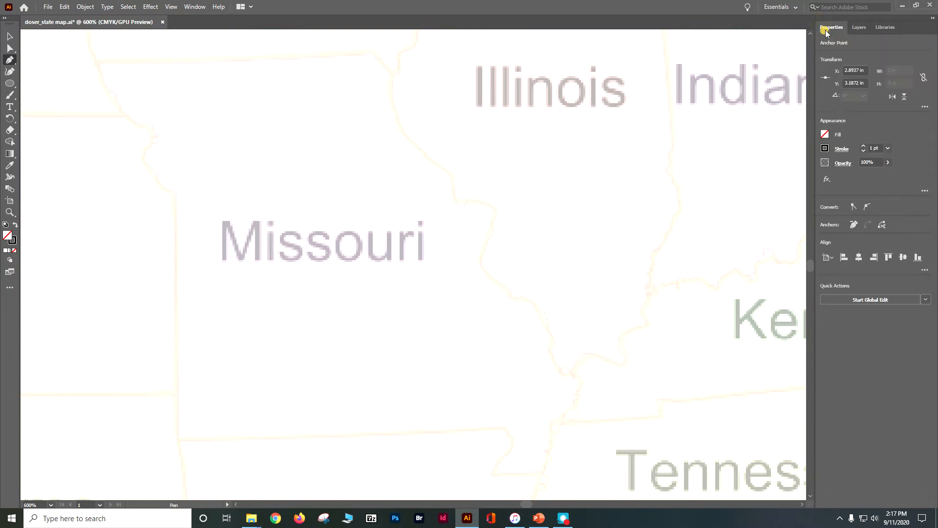
pyautogui.click(824, 135)
pyautogui.click(733, 169)
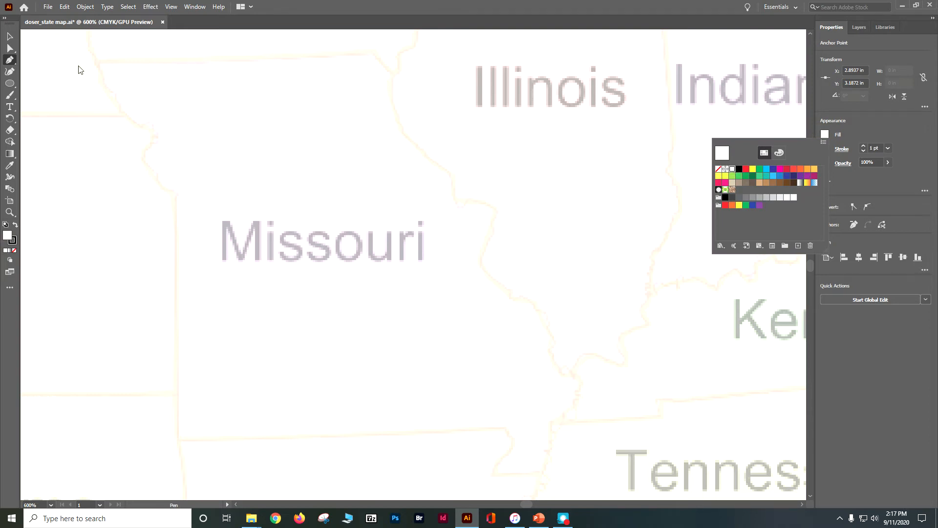
pyautogui.press('Escape')
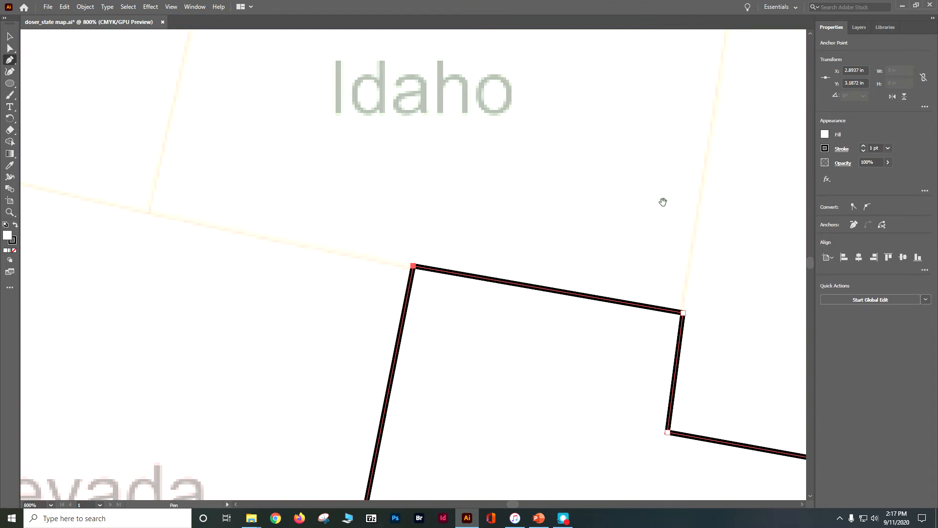
# Step: Start a Pen path at Missouri's northwest corner and trace the Iowa border to the state's northeast tip with straight segments
pyautogui.moveTo(547, 320); pyautogui.dragTo(169, 103)
pyautogui.moveTo(745, 305); pyautogui.dragTo(71, 272)
pyautogui.moveTo(753, 252); pyautogui.dragTo(140, 204)
pyautogui.moveTo(688, 216); pyautogui.dragTo(208, 199)
pyautogui.moveTo(585, 222); pyautogui.dragTo(854, 177)
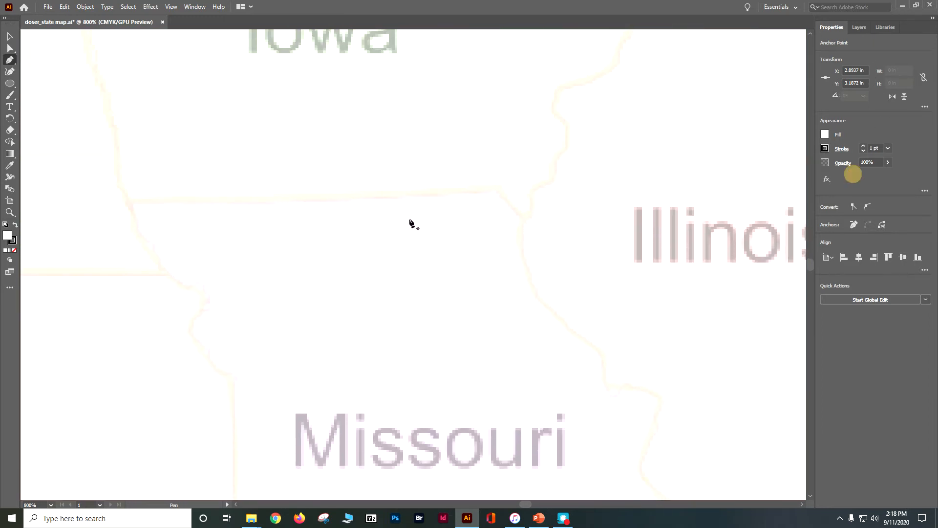
pyautogui.click(129, 202)
pyautogui.click(499, 190)
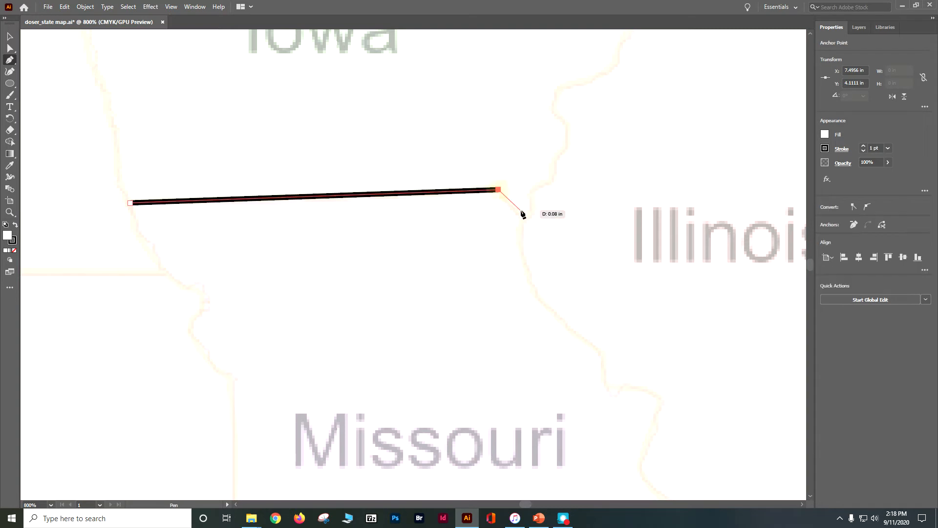
pyautogui.click(522, 218)
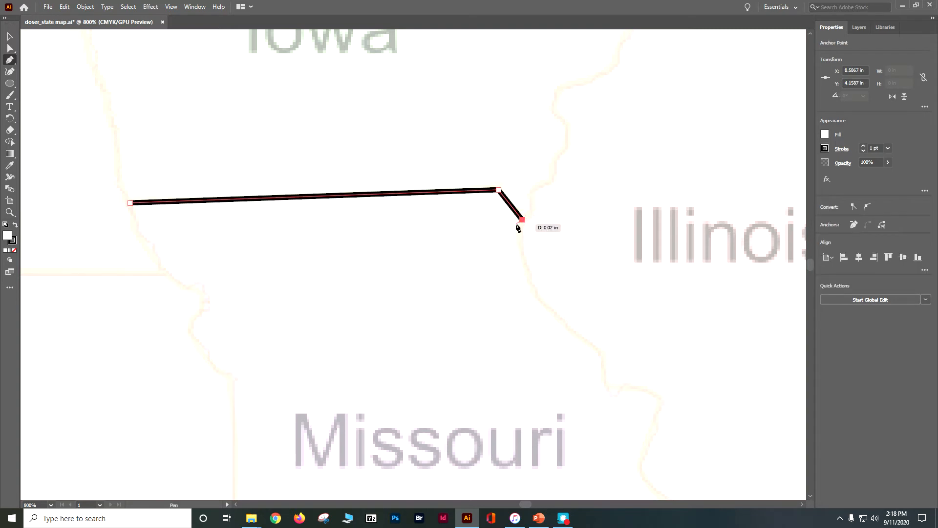
pyautogui.click(603, 355)
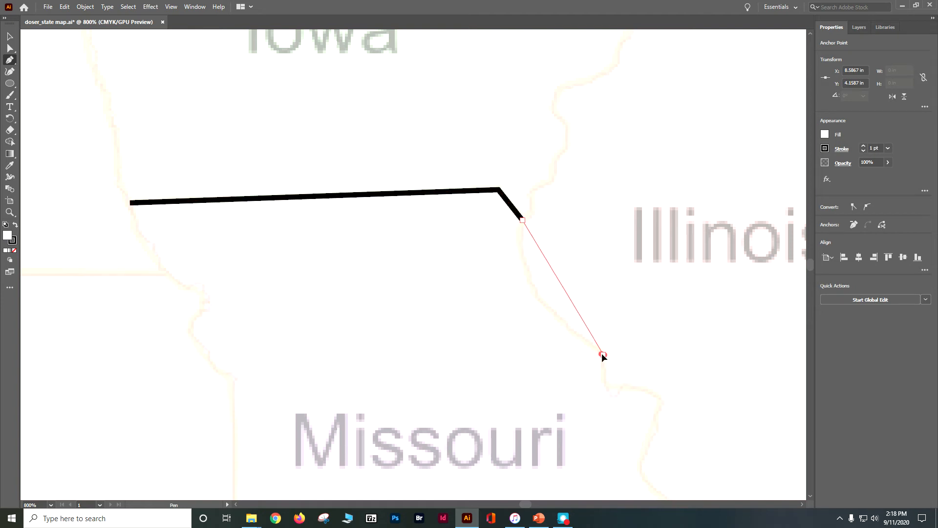
pyautogui.moveTo(603, 353)
pyautogui.mouseDown()
pyautogui.moveTo(662, 326)
pyautogui.moveTo(692, 355)
pyautogui.moveTo(662, 368)
pyautogui.moveTo(639, 359)
pyautogui.moveTo(629, 339)
pyautogui.moveTo(637, 365)
pyautogui.mouseUp()
pyautogui.hotkey('ctrl', 'z')
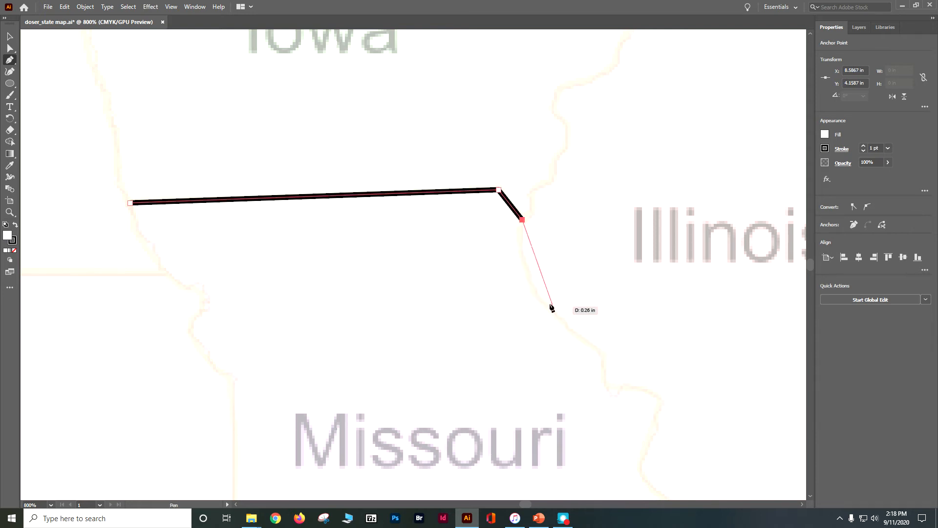
# Step: Extend the path down Missouri's upper Illinois border and around the river bend, combining straight and curved Pen segments
pyautogui.moveTo(522, 264); pyautogui.dragTo(524, 273)
pyautogui.moveTo(540, 303); pyautogui.dragTo(544, 309)
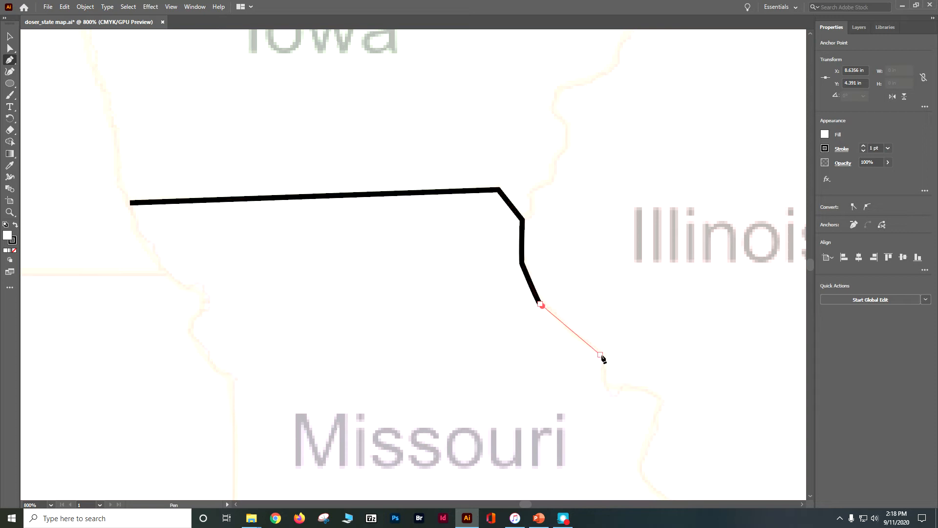
pyautogui.click(601, 353)
pyautogui.click(605, 389)
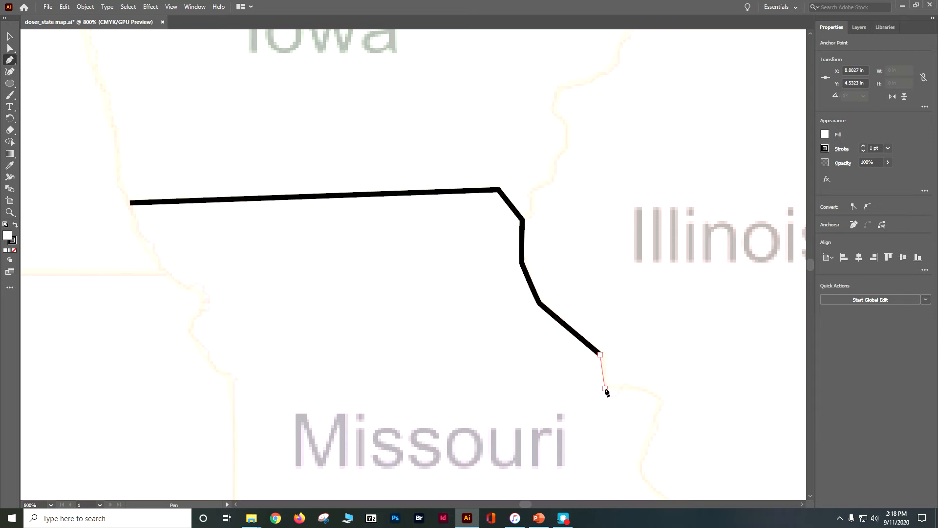
pyautogui.click(611, 398)
pyautogui.click(622, 390)
pyautogui.moveTo(621, 387); pyautogui.dragTo(656, 431)
pyautogui.scroll(-2, 651, 408)
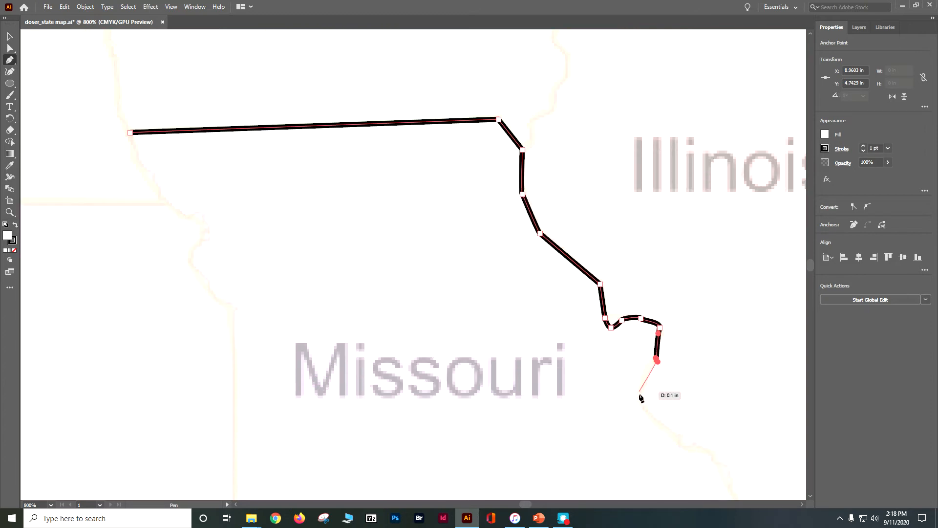
# Step: Continue the Illinois border southeast with a long river curve and a small notch halfway to the Kentucky corner
pyautogui.moveTo(643, 404)
pyautogui.mouseDown()
pyautogui.moveTo(651, 405)
pyautogui.moveTo(646, 415)
pyautogui.mouseUp()
pyautogui.scroll(-3, 645, 413)
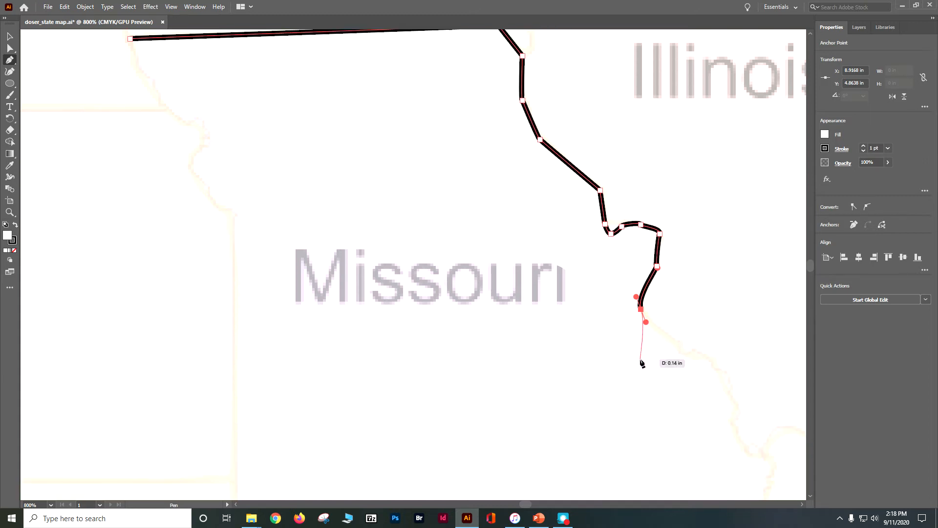
pyautogui.scroll(-1, 642, 363)
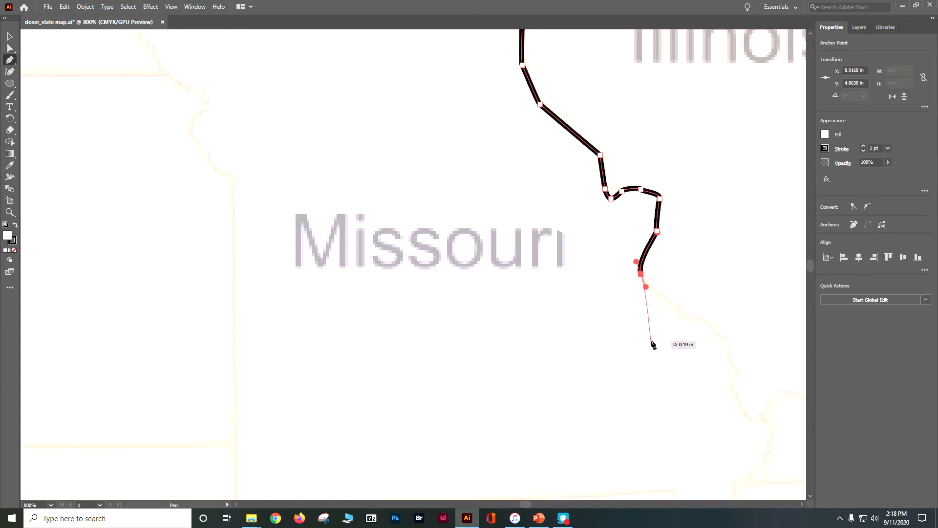
pyautogui.click(680, 310)
pyautogui.moveTo(683, 309); pyautogui.dragTo(683, 310)
pyautogui.click(680, 318)
pyautogui.click(696, 317)
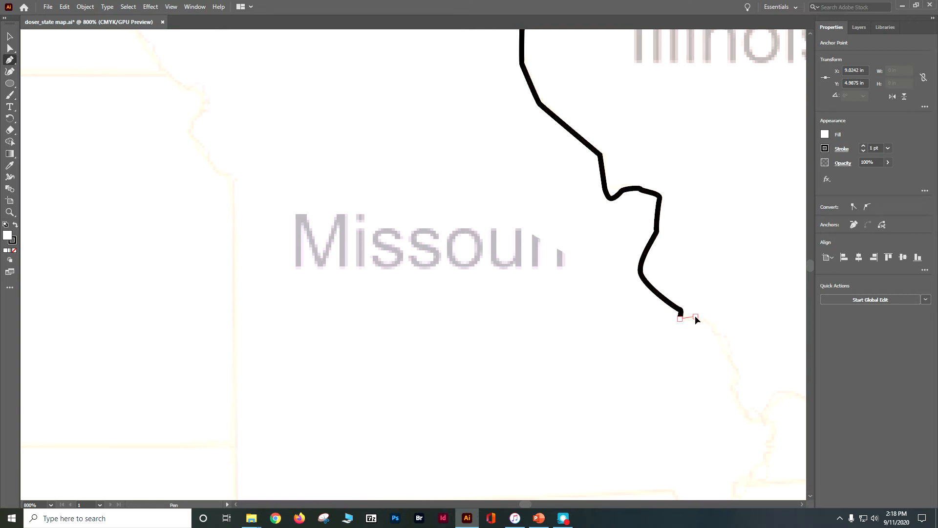
pyautogui.moveTo(696, 317); pyautogui.dragTo(699, 312)
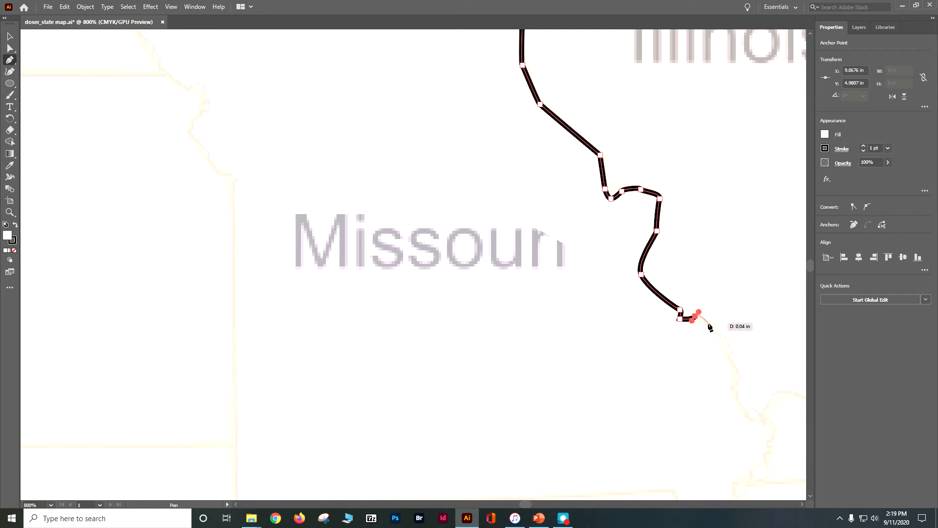
# Step: Trace the winding lower Illinois border with closely spaced points to the river junction at Kentucky
pyautogui.click(716, 332)
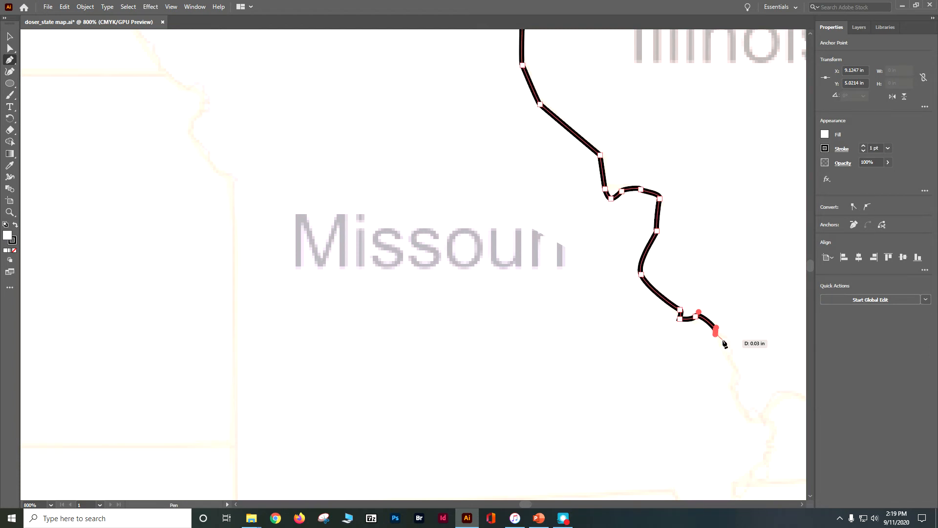
pyautogui.click(726, 338)
pyautogui.moveTo(732, 361); pyautogui.dragTo(729, 367)
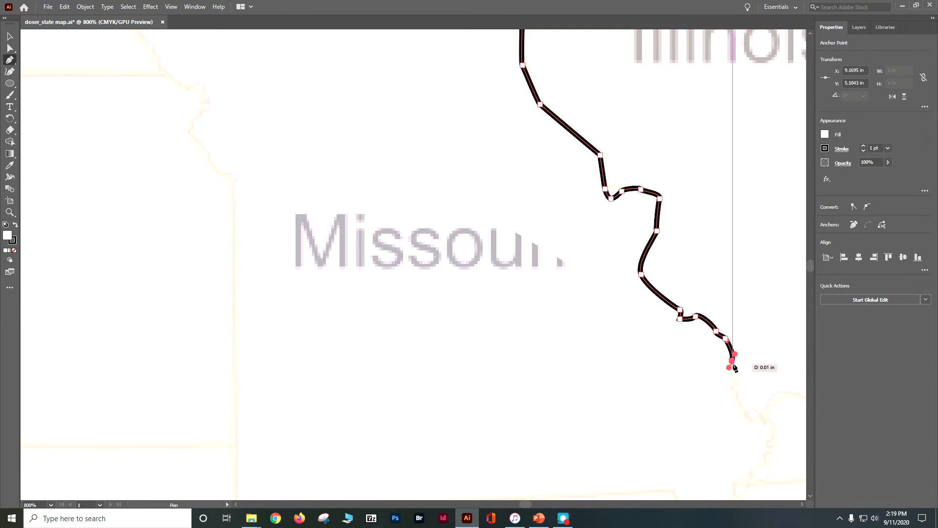
pyautogui.click(732, 365)
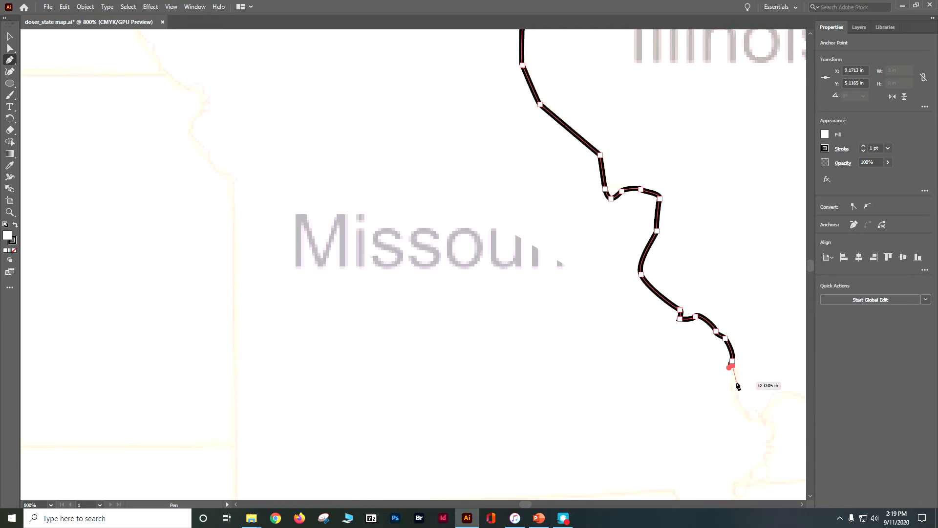
pyautogui.click(732, 383)
pyautogui.moveTo(722, 385); pyautogui.dragTo(722, 388)
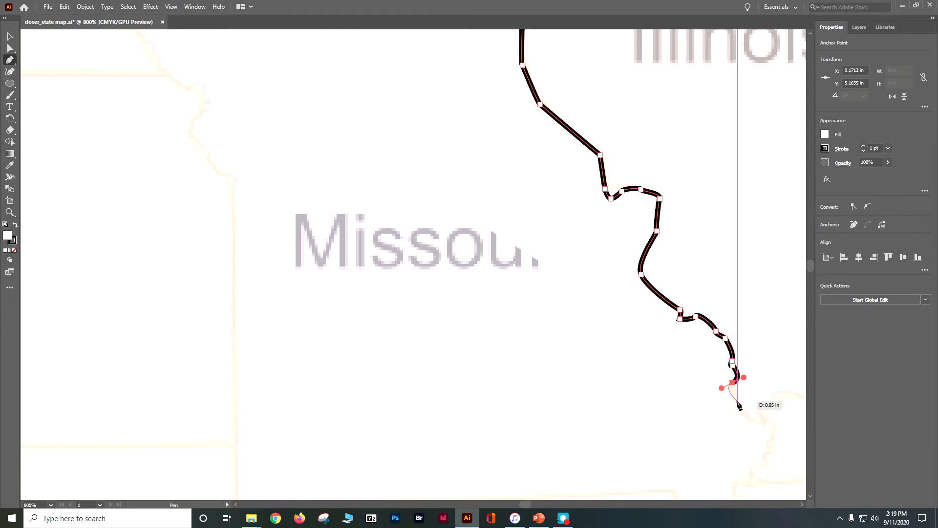
pyautogui.click(748, 417)
# Step: Trace the river border around the hook beside Kentucky, ending just above the Tennessee corner
pyautogui.scroll(-2, 752, 416)
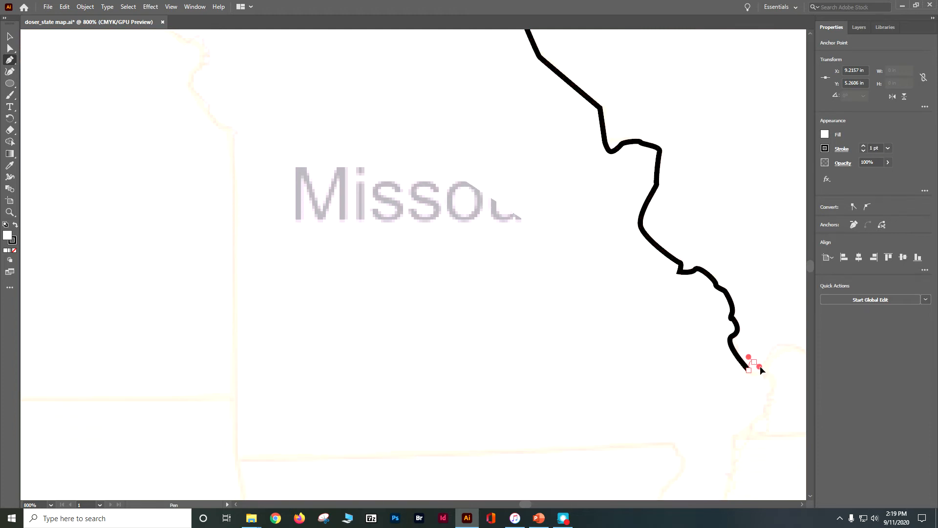
pyautogui.moveTo(764, 368); pyautogui.dragTo(767, 402)
pyautogui.click(767, 415)
pyautogui.click(751, 424)
# Step: Trace the river border beside Tennessee down to Missouri's bootheel and along the bootheel's southern edge
pyautogui.scroll(-2, 744, 438)
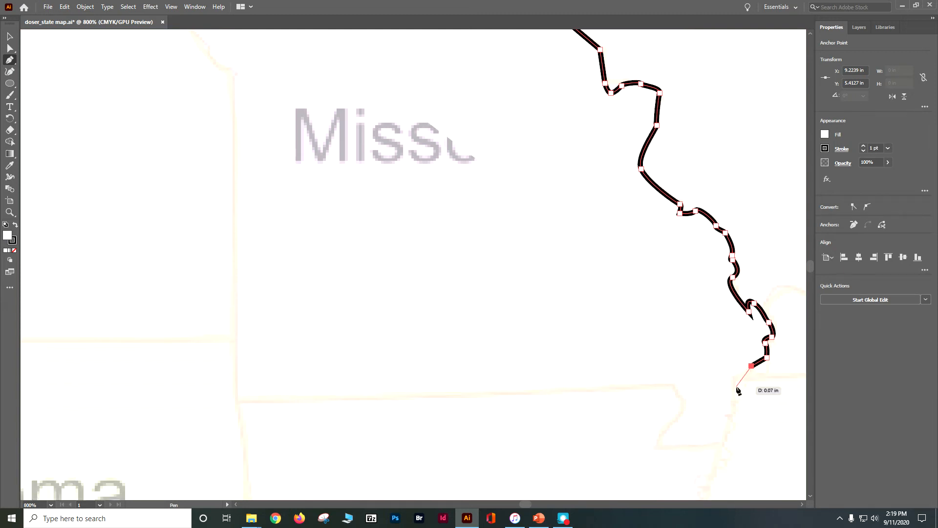
pyautogui.click(737, 387)
pyautogui.moveTo(740, 394); pyautogui.dragTo(739, 411)
pyautogui.click(731, 415)
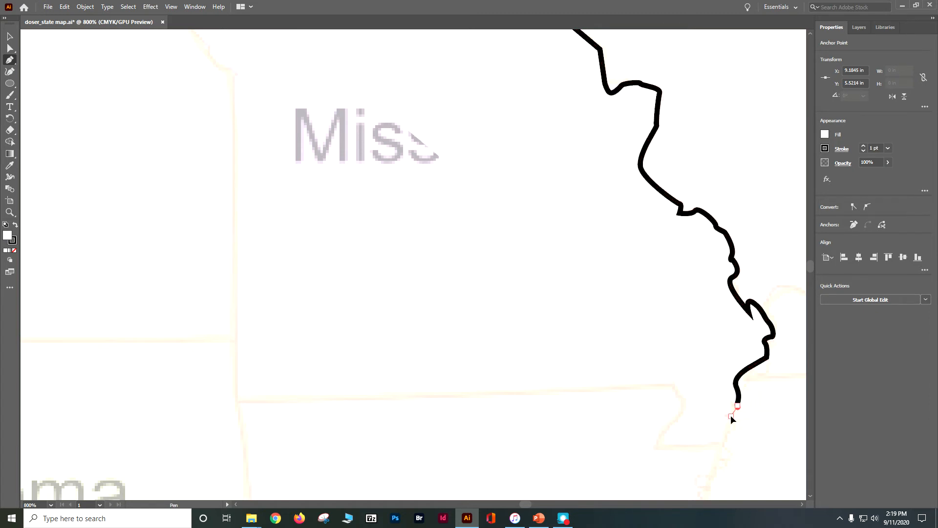
pyautogui.click(736, 427)
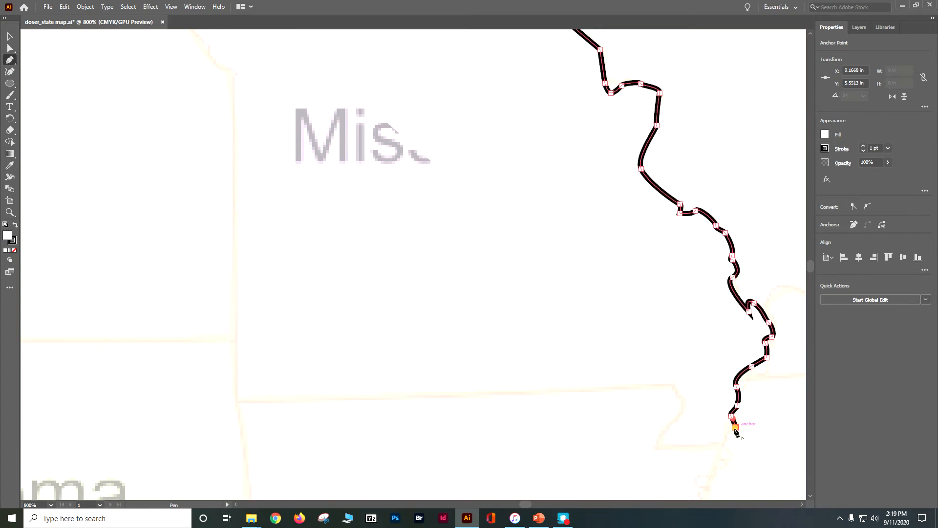
pyautogui.click(725, 442)
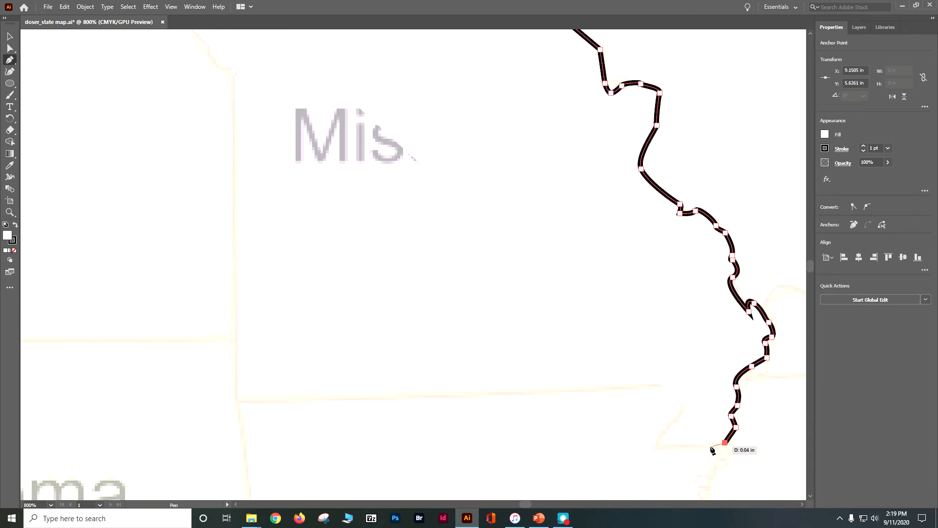
pyautogui.click(657, 446)
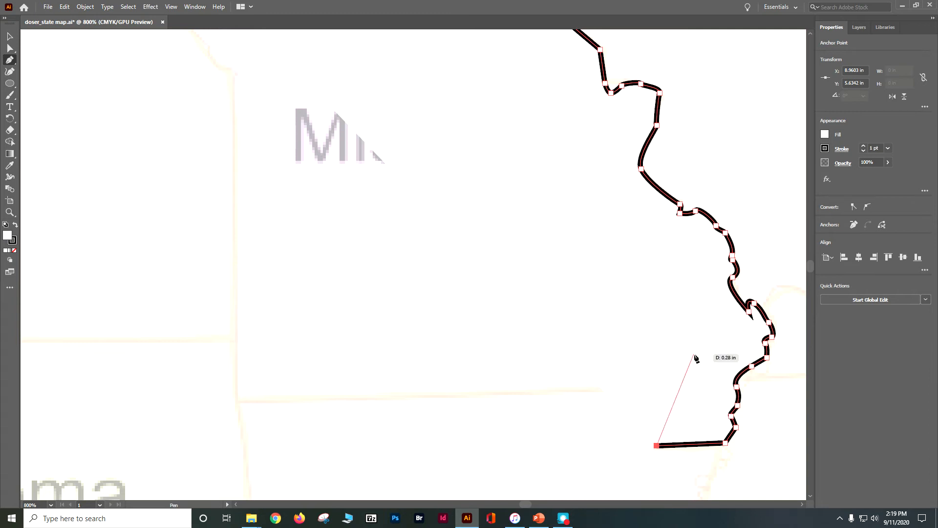
# Step: Set the unfinished Missouri path's fill to none so the map underneath can be followed
pyautogui.click(825, 135)
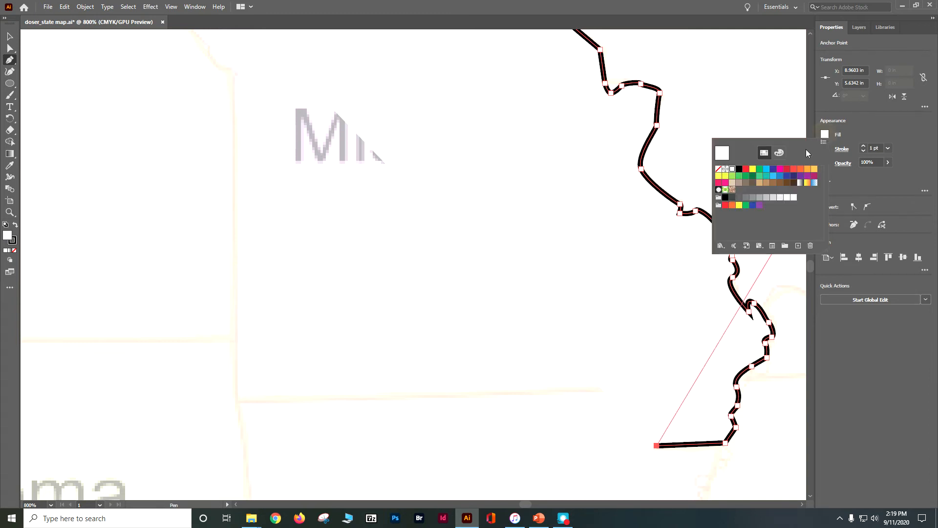
pyautogui.click(719, 169)
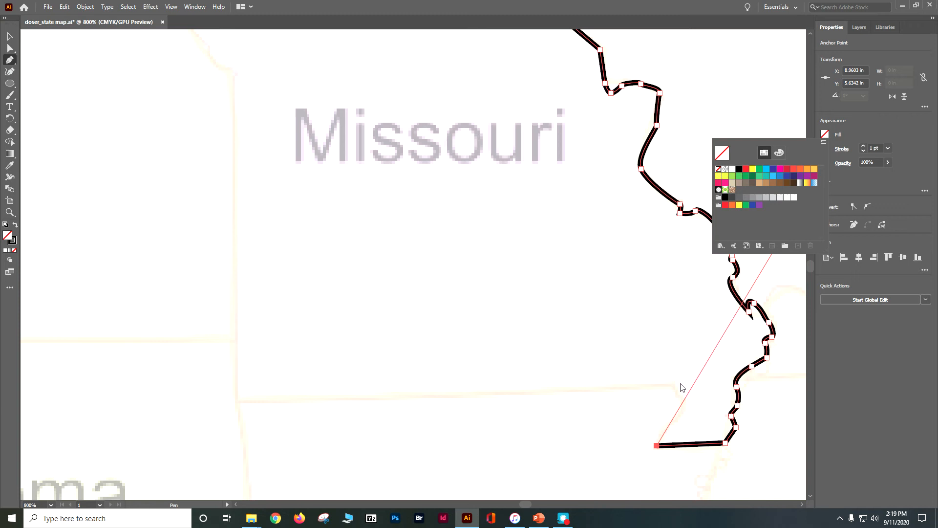
pyautogui.click(682, 411)
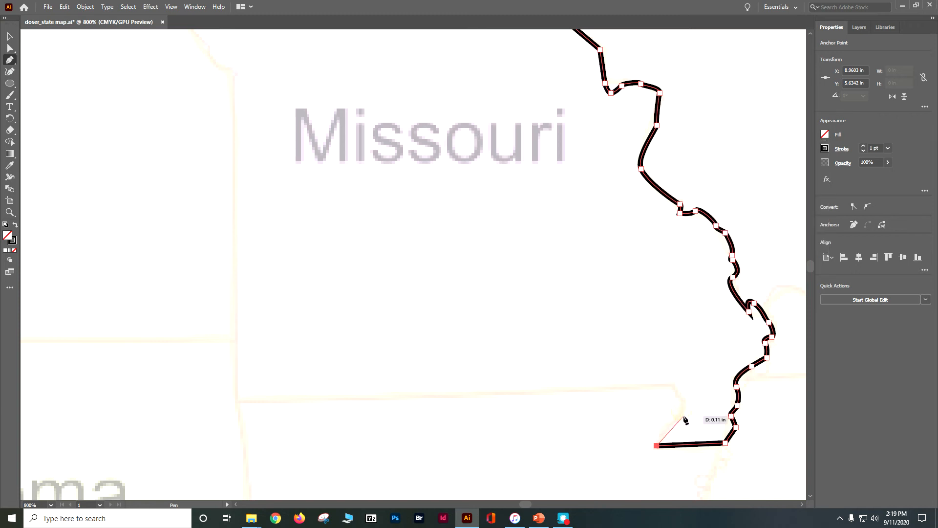
# Step: Trace the bootheel's western side, Missouri's southern border and the straight western border up to the river bend at Kansas
pyautogui.click(681, 415)
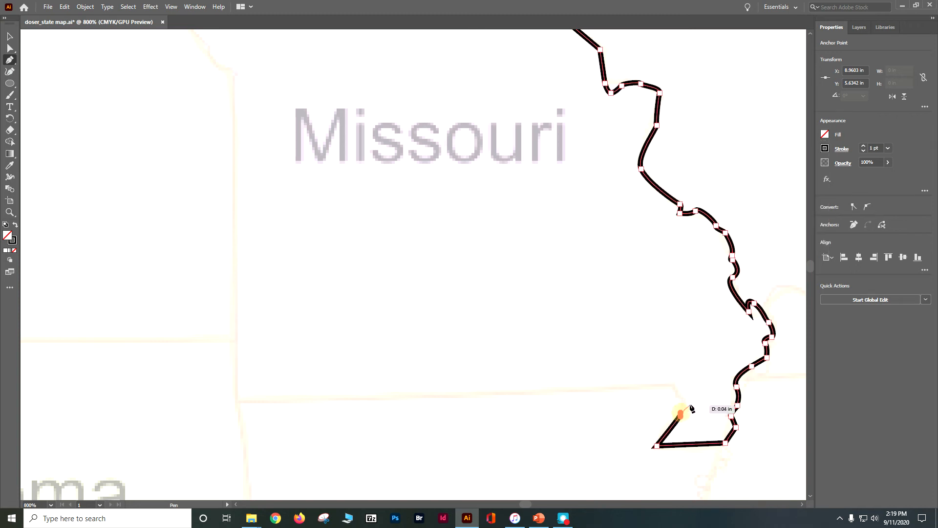
pyautogui.click(685, 399)
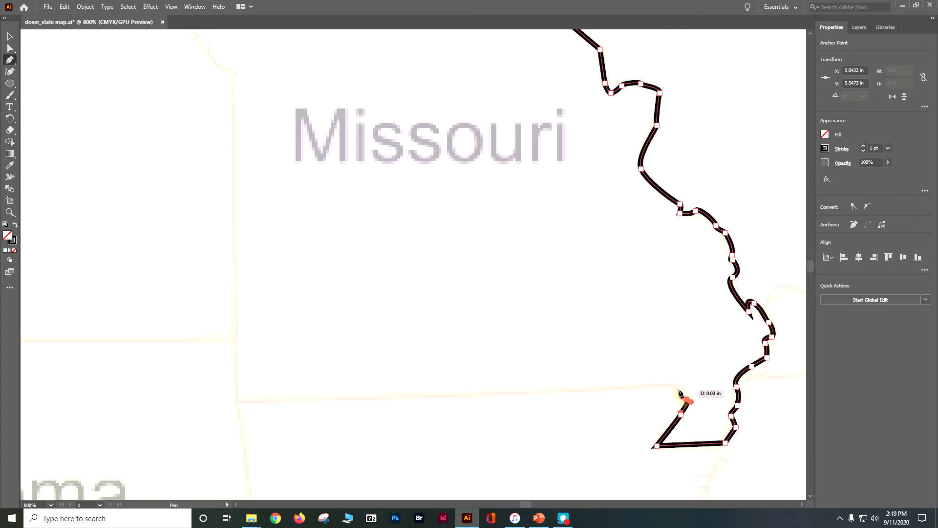
pyautogui.click(676, 387)
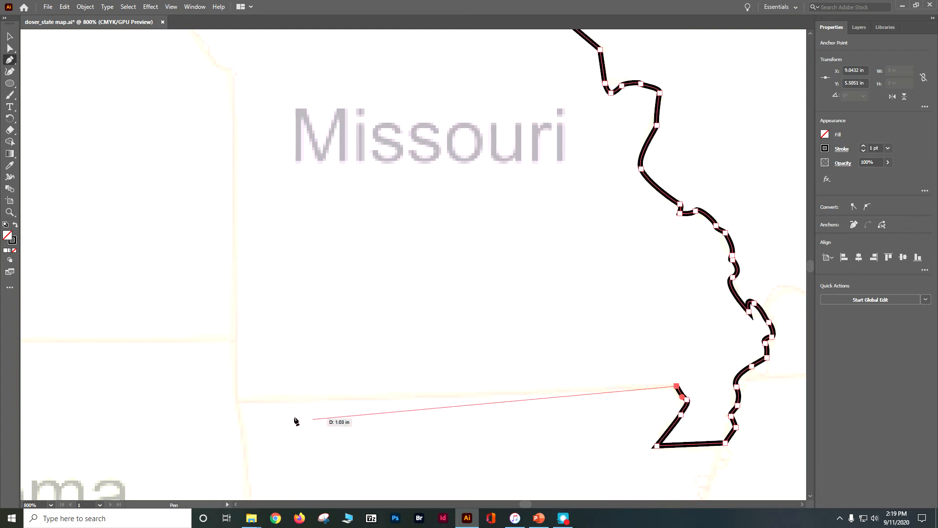
pyautogui.click(237, 401)
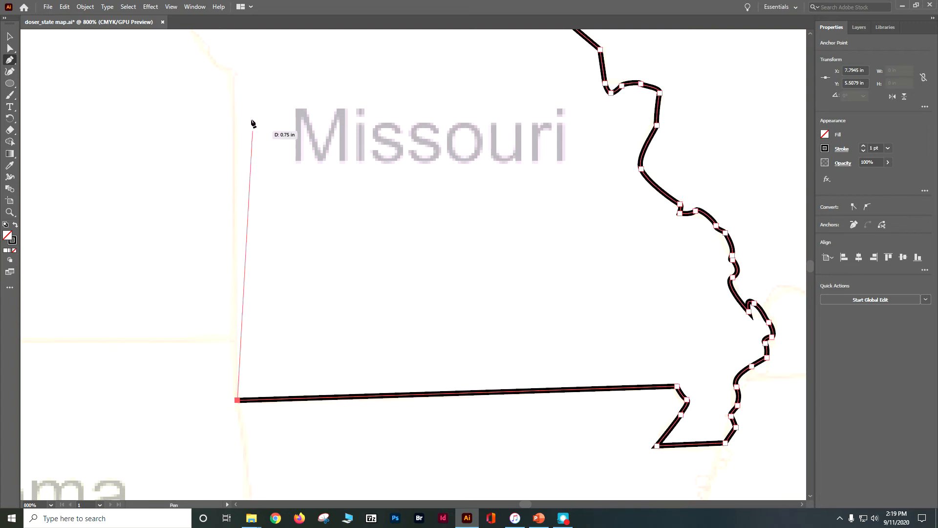
pyautogui.click(235, 79)
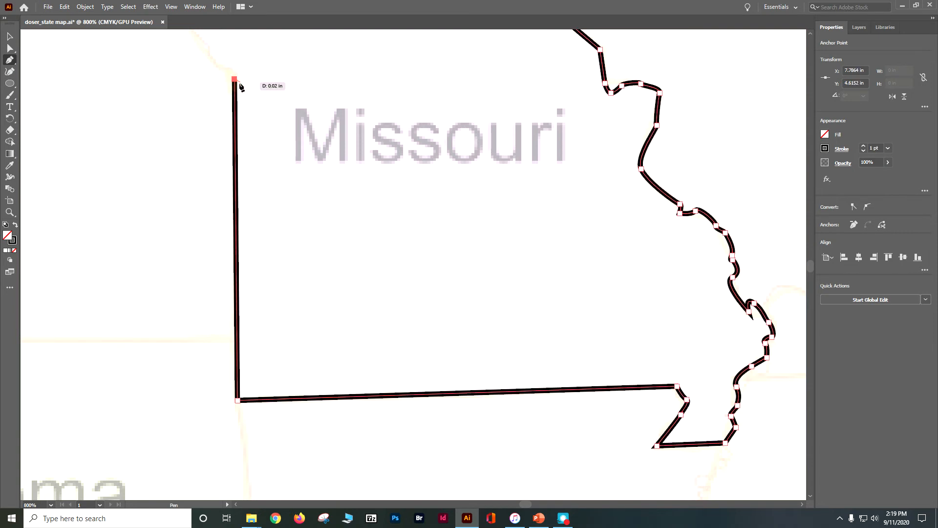
# Step: Trace Missouri's river border beside Kansas from the straight western border up to the bend's inner curve
pyautogui.scroll(5, 259, 119)
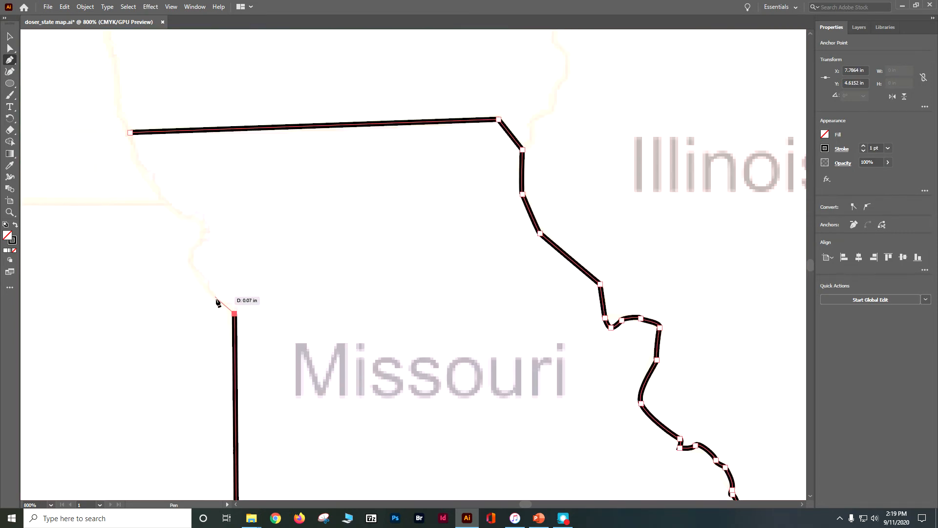
pyautogui.click(233, 305)
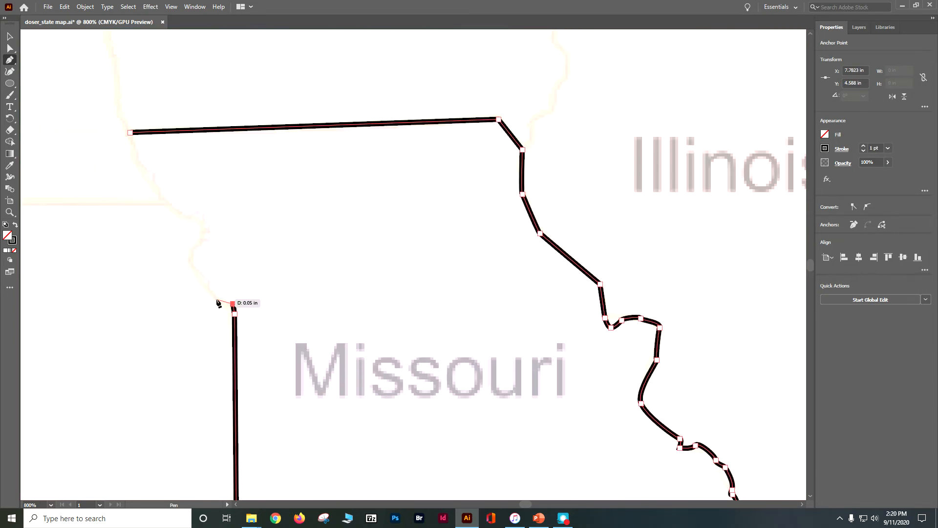
pyautogui.click(216, 299)
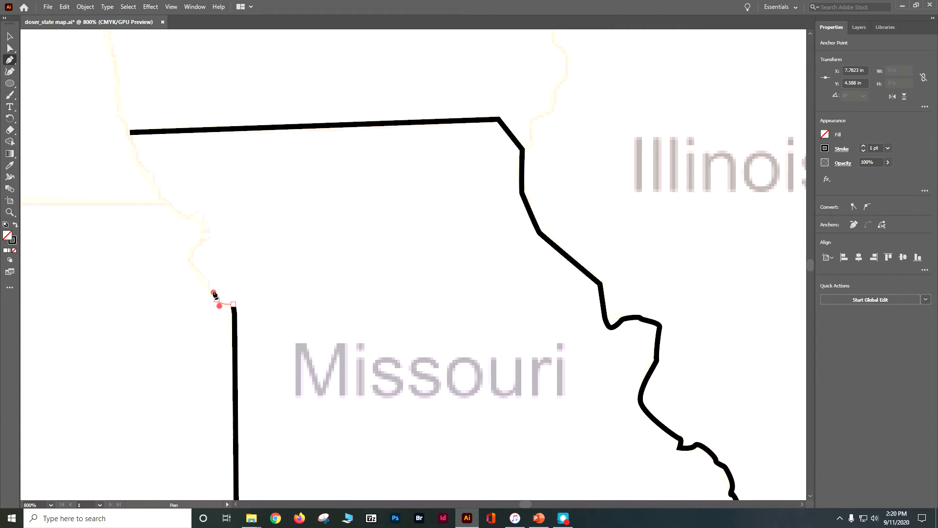
pyautogui.click(210, 284)
pyautogui.click(208, 277)
pyautogui.click(190, 263)
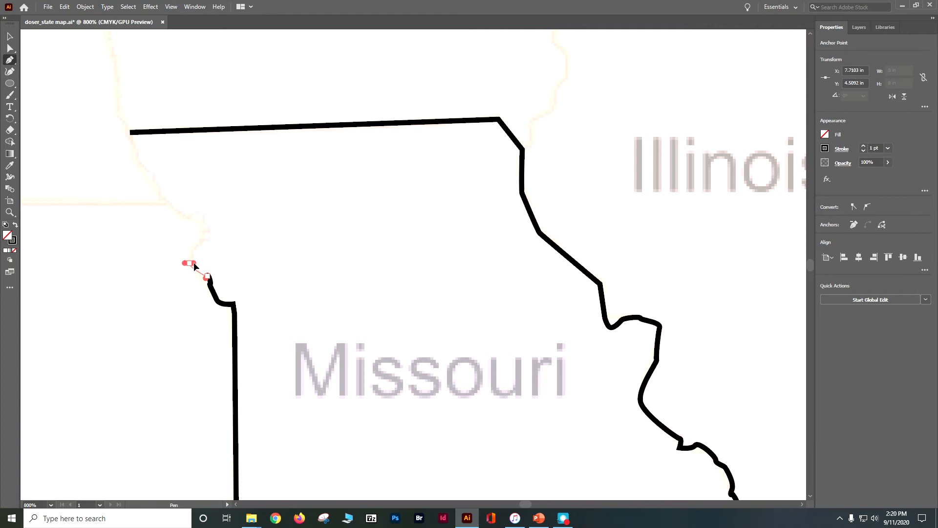
pyautogui.moveTo(206, 235)
pyautogui.mouseDown()
pyautogui.moveTo(221, 244)
pyautogui.moveTo(218, 234)
pyautogui.mouseUp()
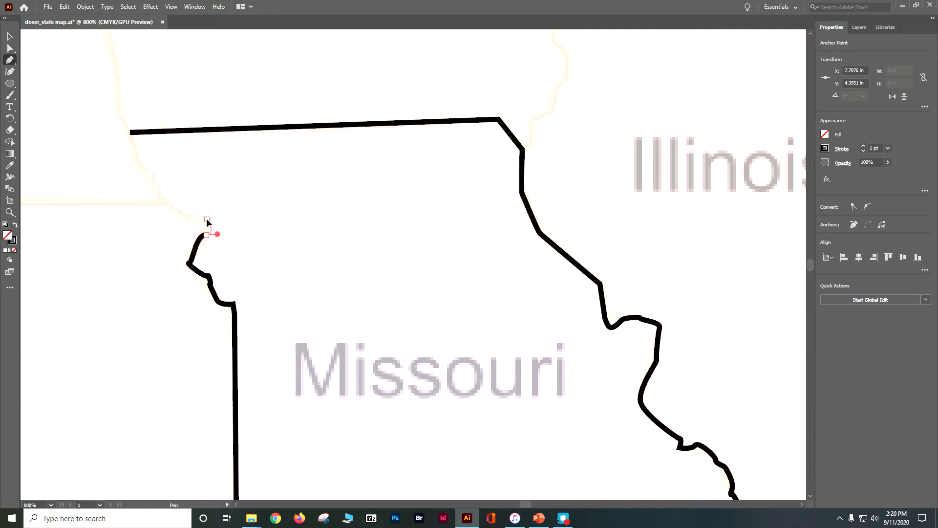
# Step: Trace the remaining river border past the bend and along Nebraska, closing the Missouri path at its northwest corner
pyautogui.click(205, 220)
pyautogui.moveTo(192, 217); pyautogui.dragTo(192, 217)
pyautogui.click(191, 217)
pyautogui.click(175, 209)
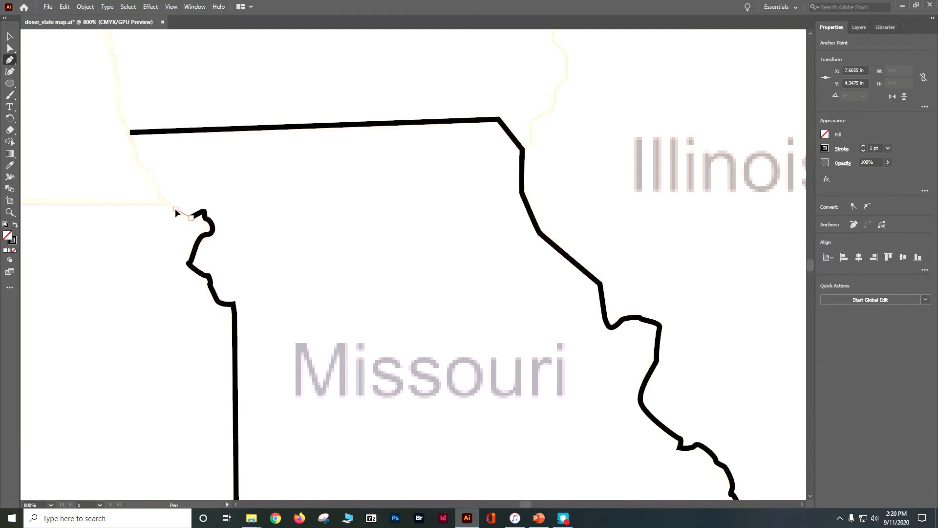
pyautogui.click(163, 197)
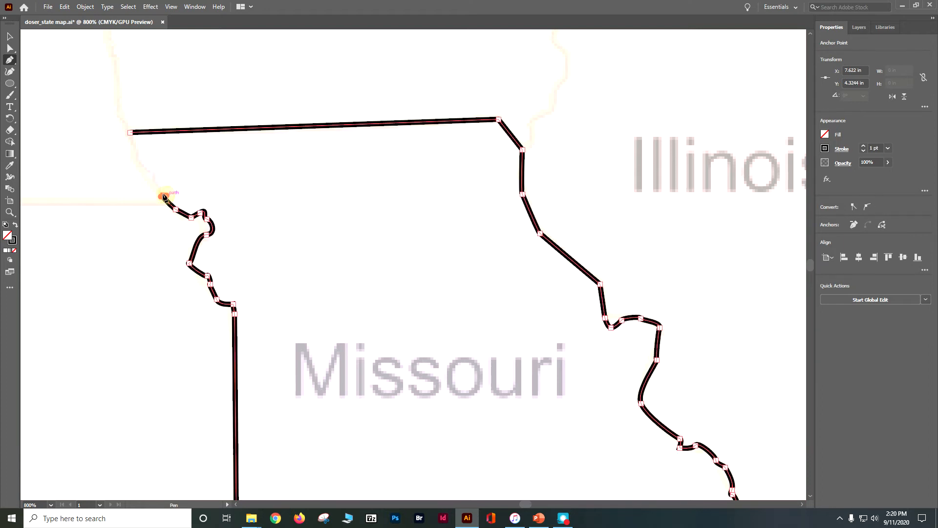
pyautogui.click(155, 182)
pyautogui.click(138, 160)
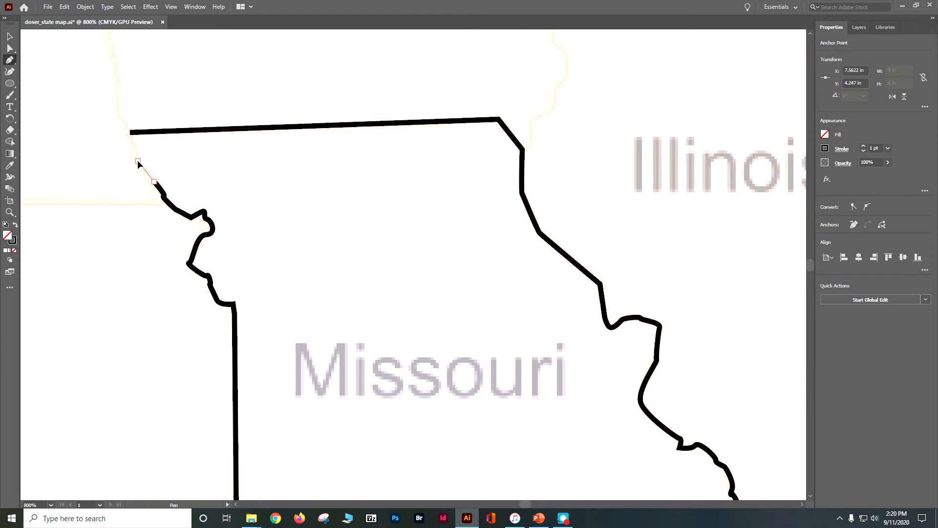
pyautogui.click(130, 132)
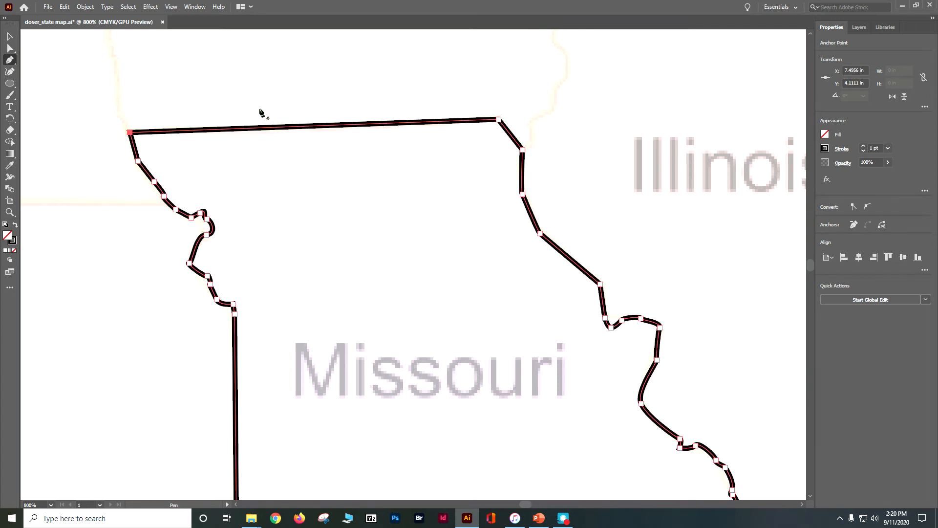
# Step: Select all artwork on the Lived layer and fill both state shapes with yellow
pyautogui.hotkey('ctrl', '-')
pyautogui.hotkey('ctrl', '-')
pyautogui.hotkey('ctrl', '-')
pyautogui.hotkey('ctrl', '-')
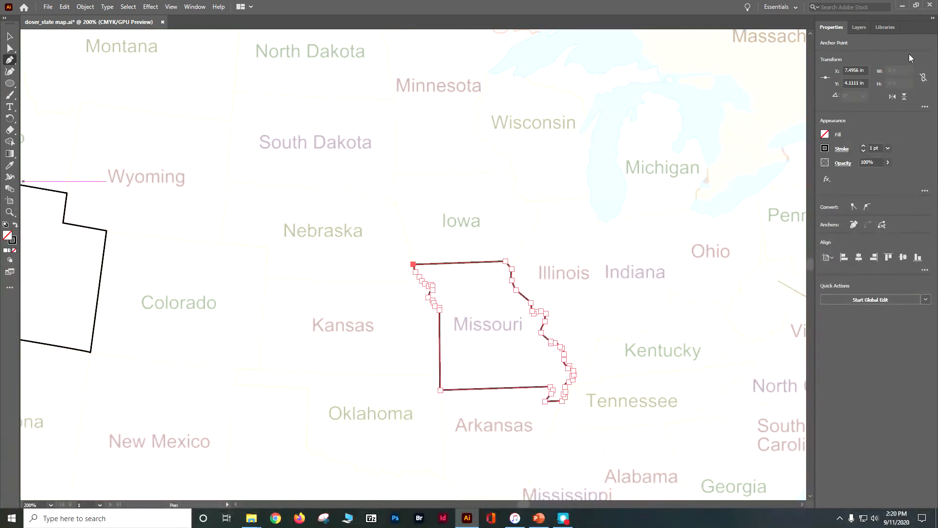
pyautogui.click(860, 27)
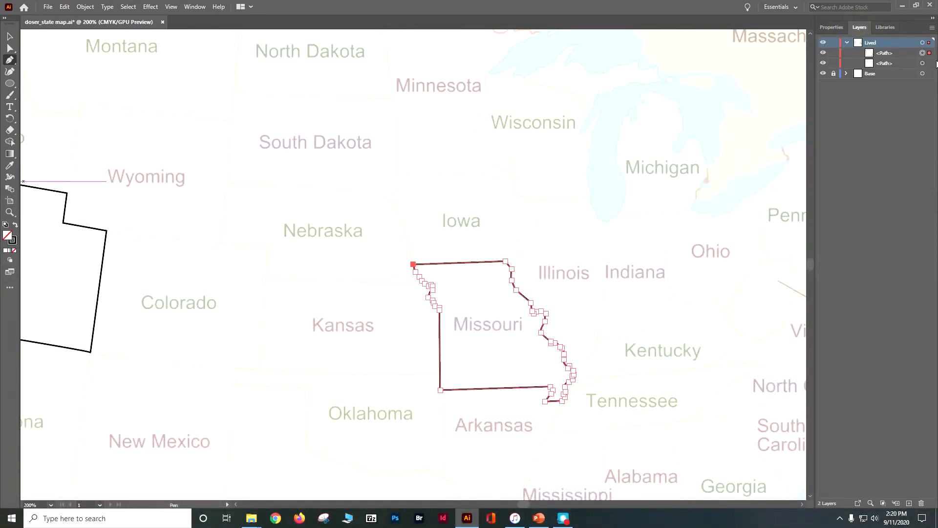
pyautogui.click(923, 43)
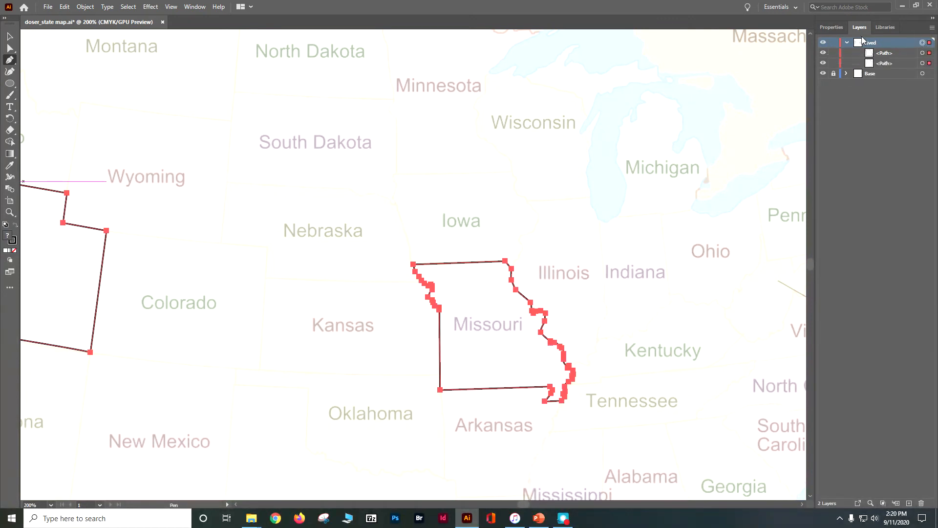
pyautogui.click(847, 43)
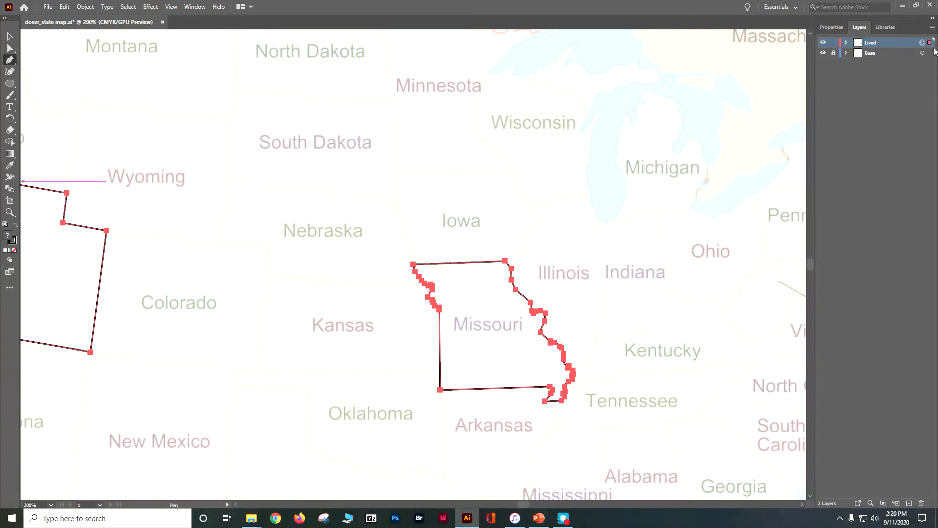
pyautogui.click(831, 27)
pyautogui.click(826, 135)
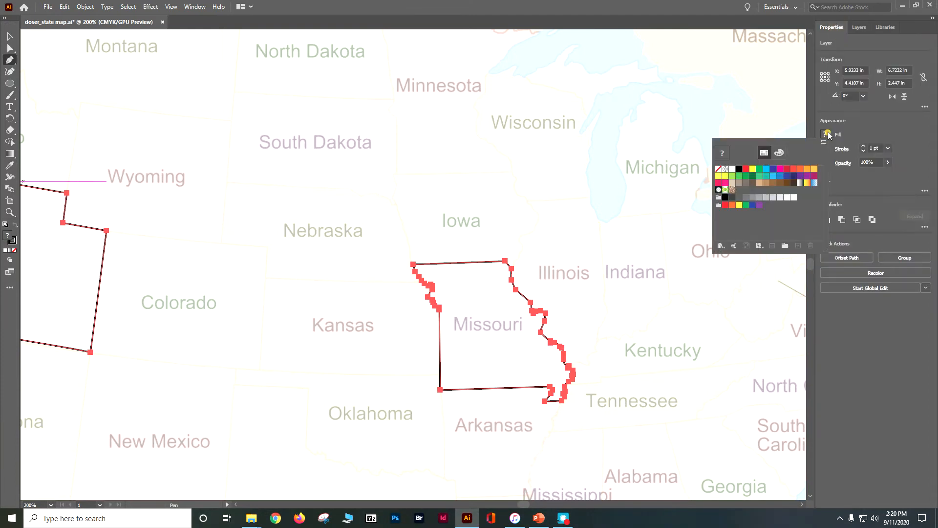
pyautogui.click(753, 170)
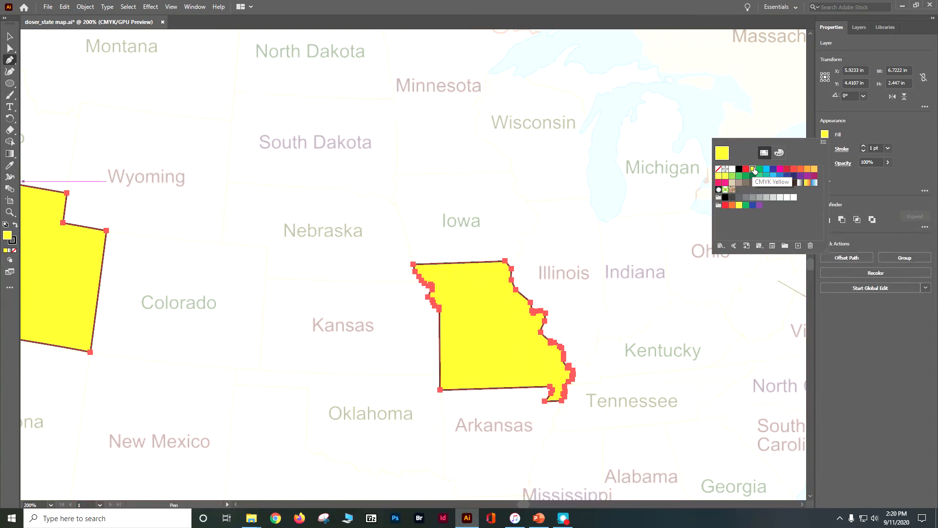
# Step: Lock the Lived layer and delete the empty sublayer added inside it by mistake
pyautogui.click(861, 28)
pyautogui.click(862, 29)
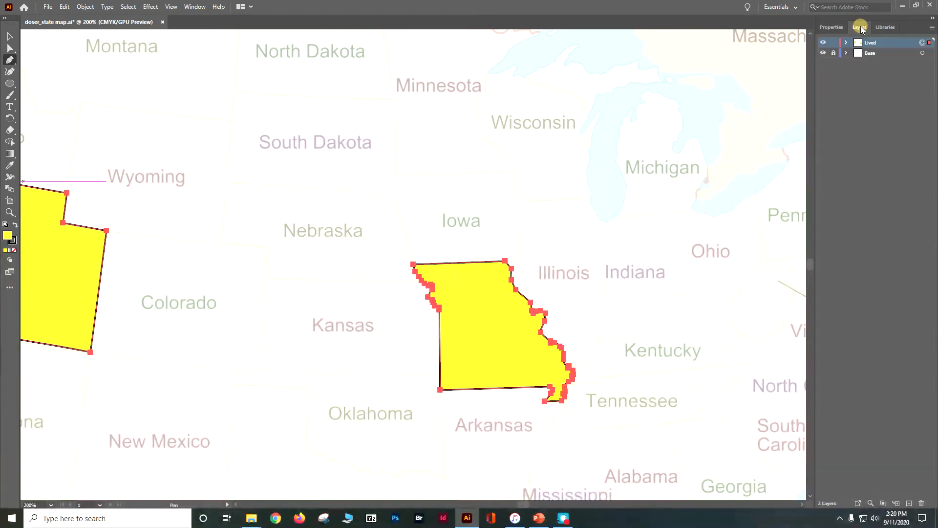
pyautogui.click(897, 504)
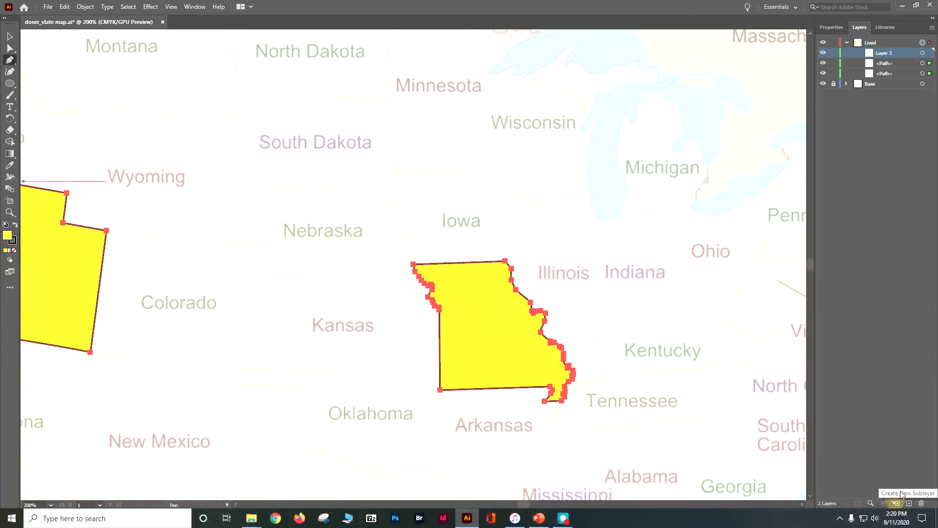
pyautogui.click(833, 43)
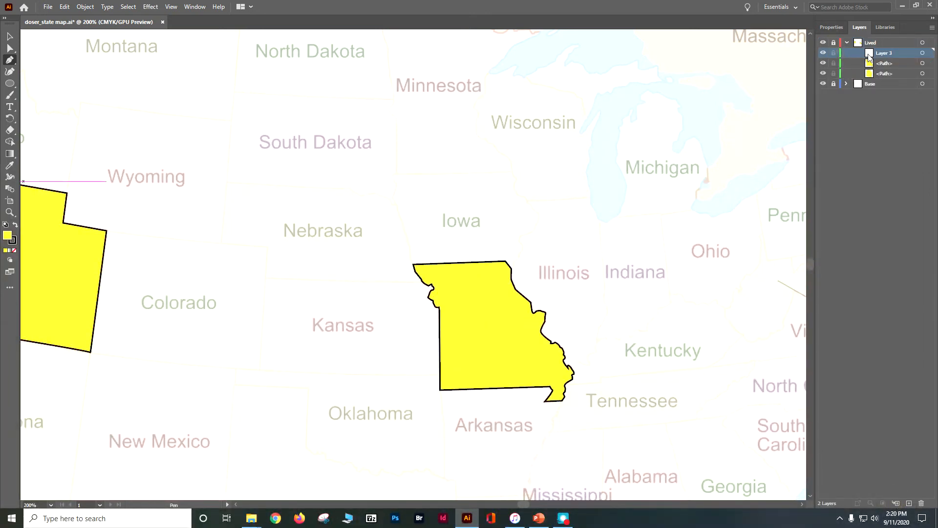
pyautogui.moveTo(890, 64); pyautogui.dragTo(912, 149)
pyautogui.moveTo(933, 388); pyautogui.dragTo(922, 503)
pyautogui.click(846, 42)
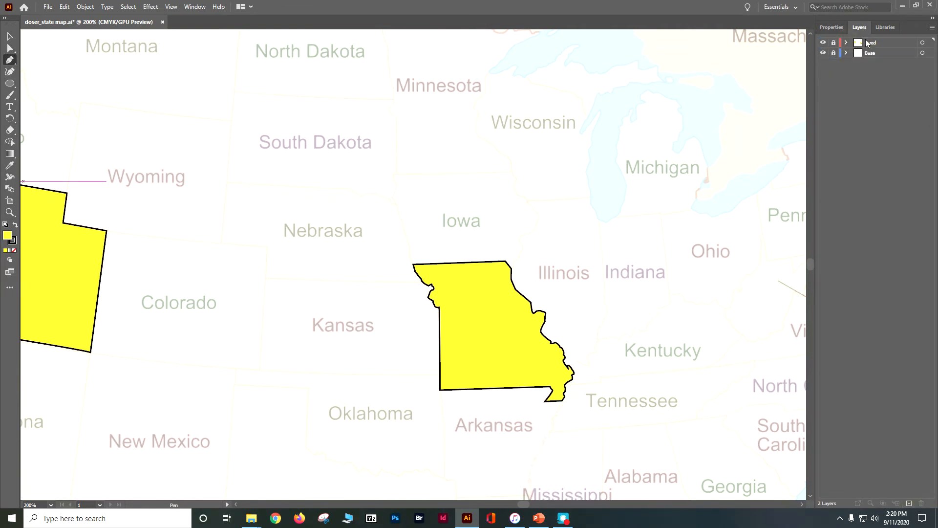
# Step: Create a new layer above Lived and name it Visited
pyautogui.click(878, 43)
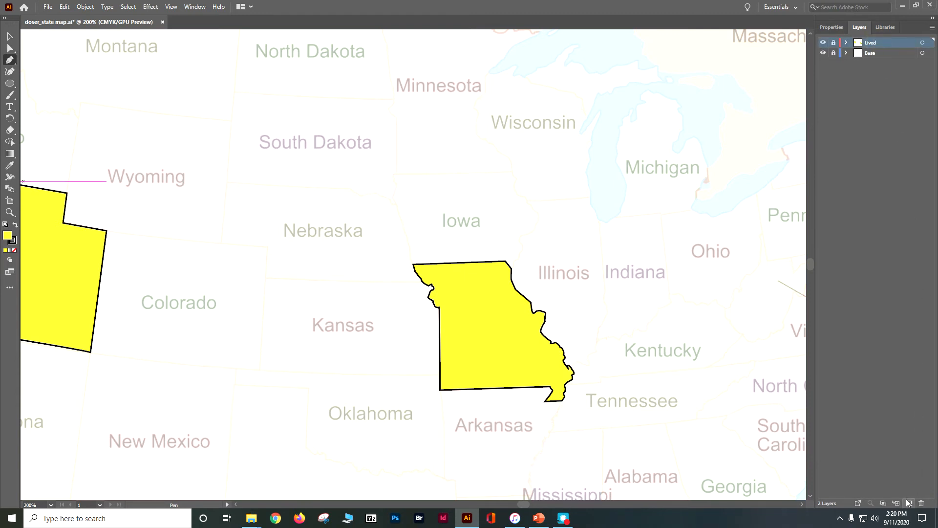
pyautogui.click(909, 503)
pyautogui.doubleClick(875, 43)
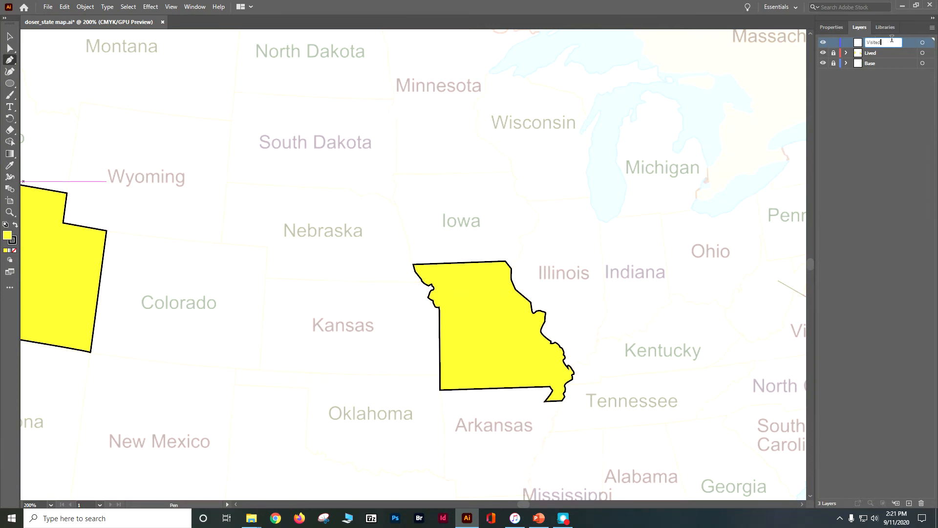
pyautogui.click(833, 134)
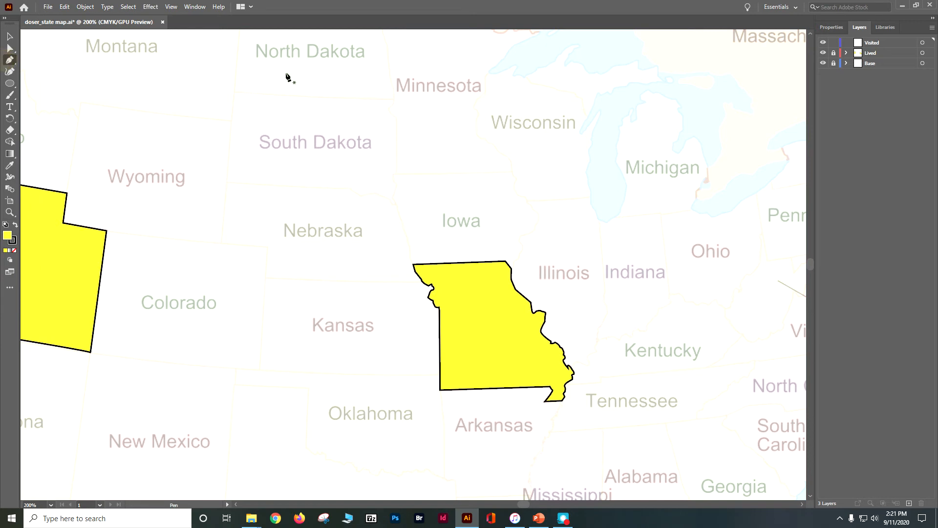
# Step: Set the fill to none for the shapes drawn on the Visited layer
pyautogui.click(832, 27)
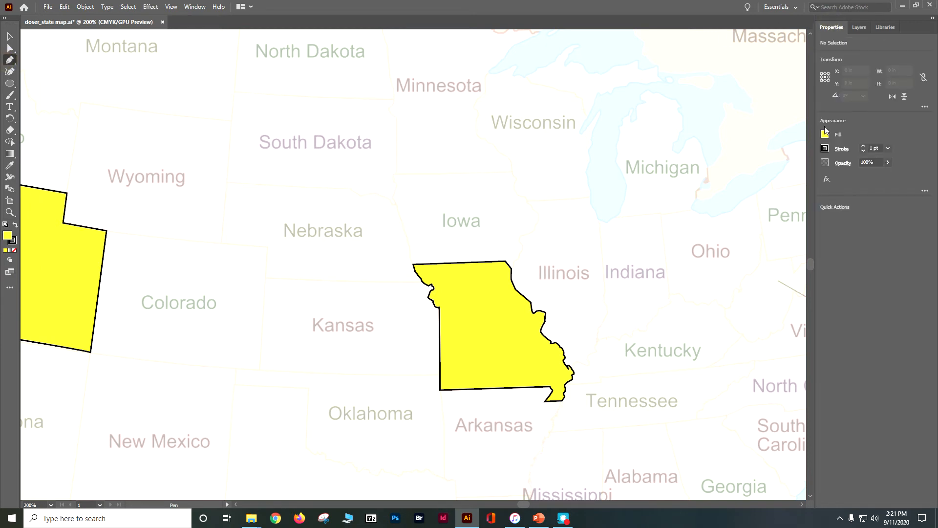
pyautogui.click(824, 135)
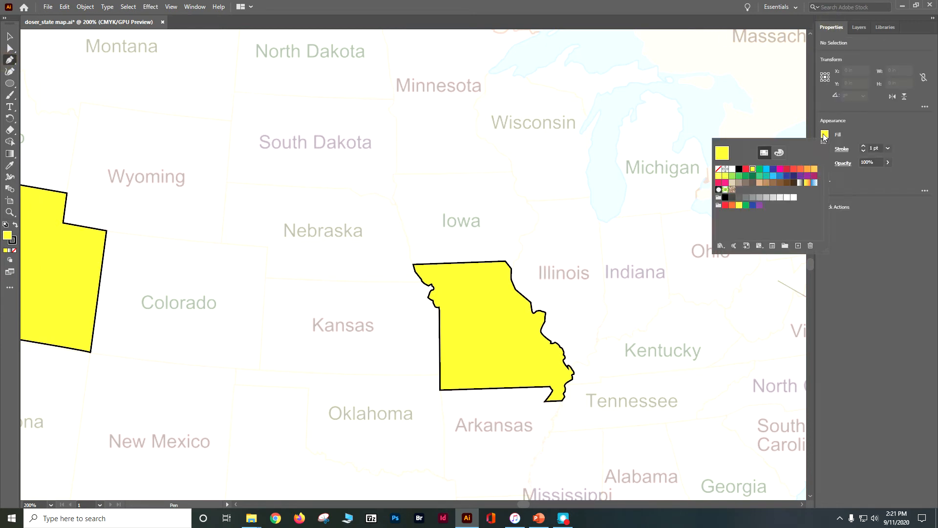
pyautogui.click(719, 169)
pyautogui.click(866, 119)
pyautogui.click(825, 148)
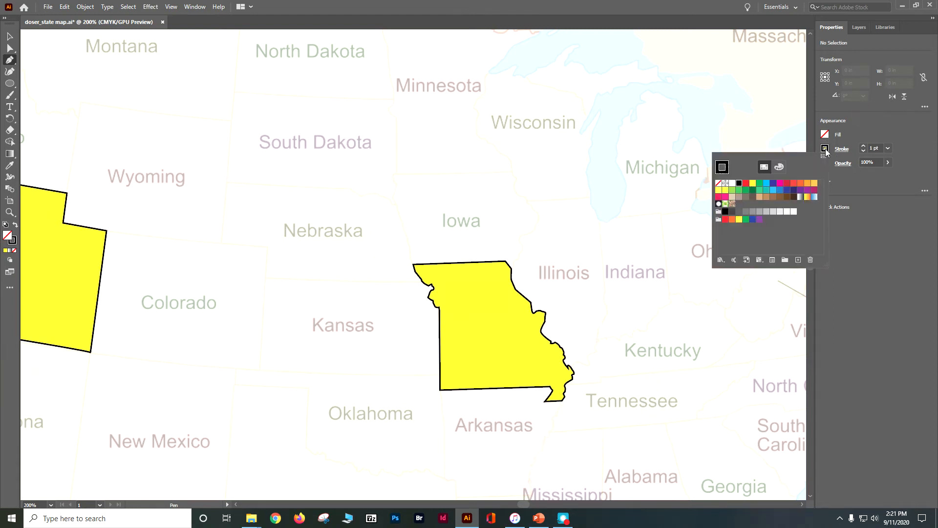
pyautogui.click(826, 149)
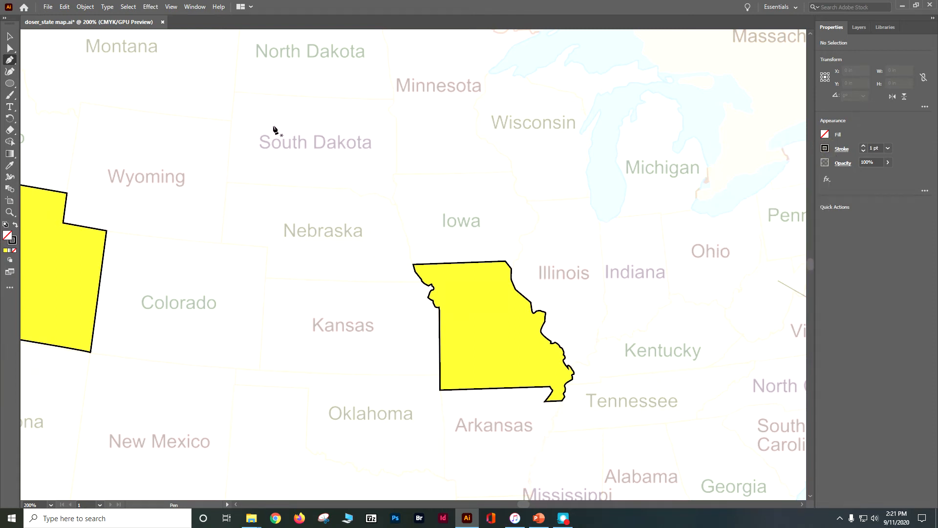
# Step: Trace South Dakota's northern border and its eastern border down to the southeast tip with the Pen tool
pyautogui.click(394, 100)
pyautogui.click(394, 103)
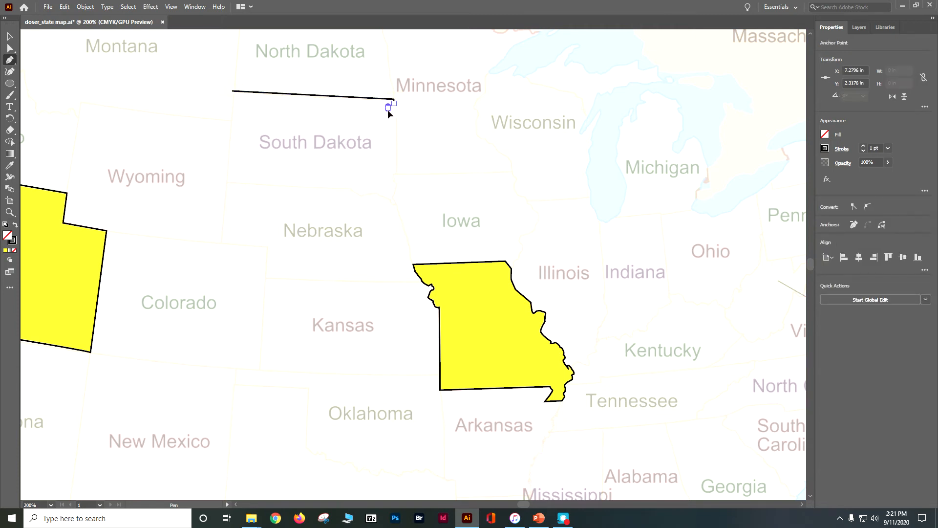
pyautogui.click(396, 119)
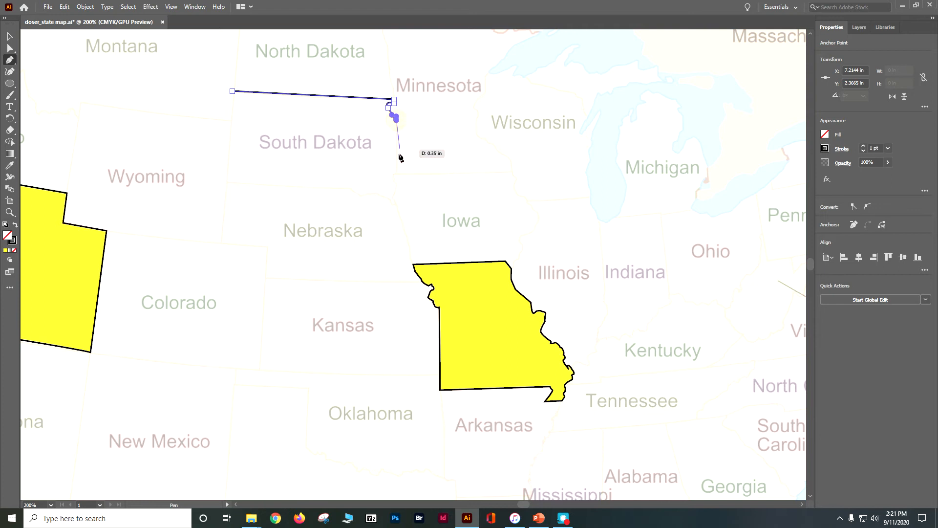
pyautogui.click(396, 174)
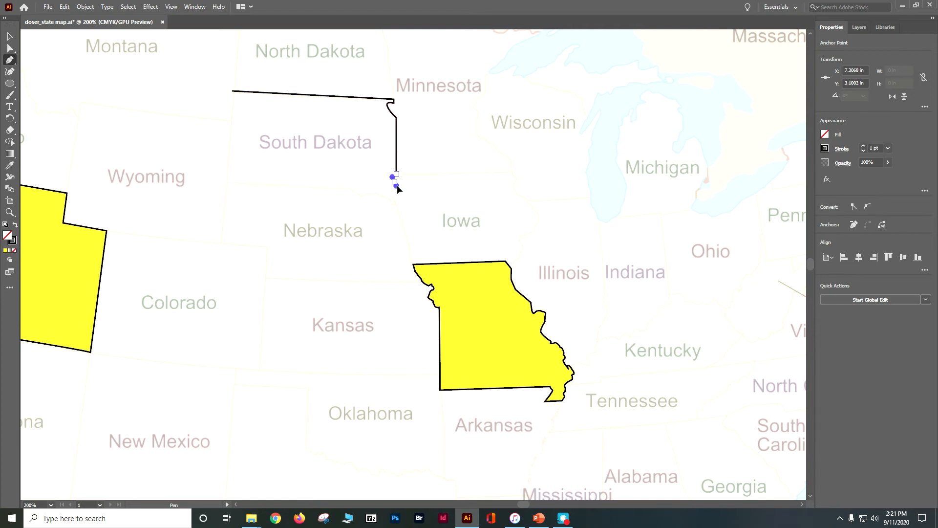
pyautogui.click(398, 186)
pyautogui.click(394, 196)
pyautogui.click(395, 204)
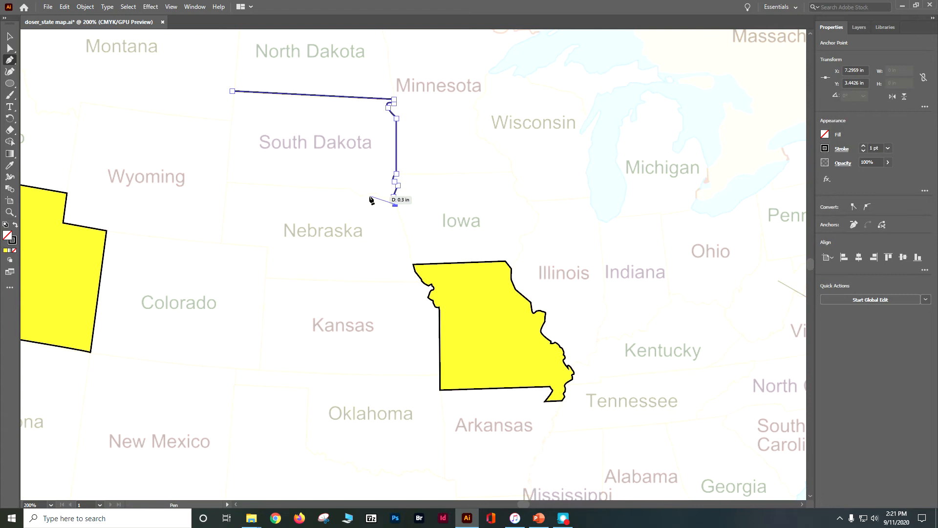
# Step: Trace South Dakota's southern border along Nebraska and its western border, closing the path at the northwest corner
pyautogui.moveTo(362, 198); pyautogui.dragTo(352, 208)
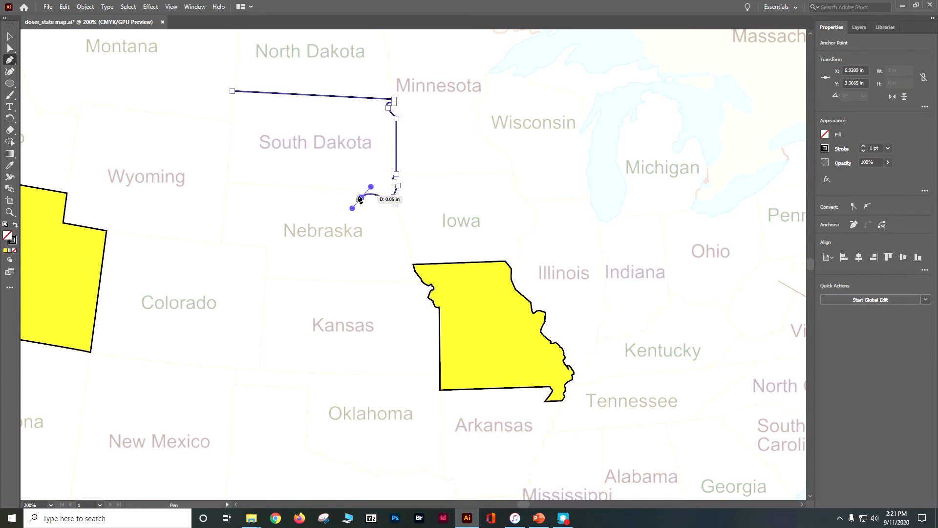
pyautogui.click(351, 189)
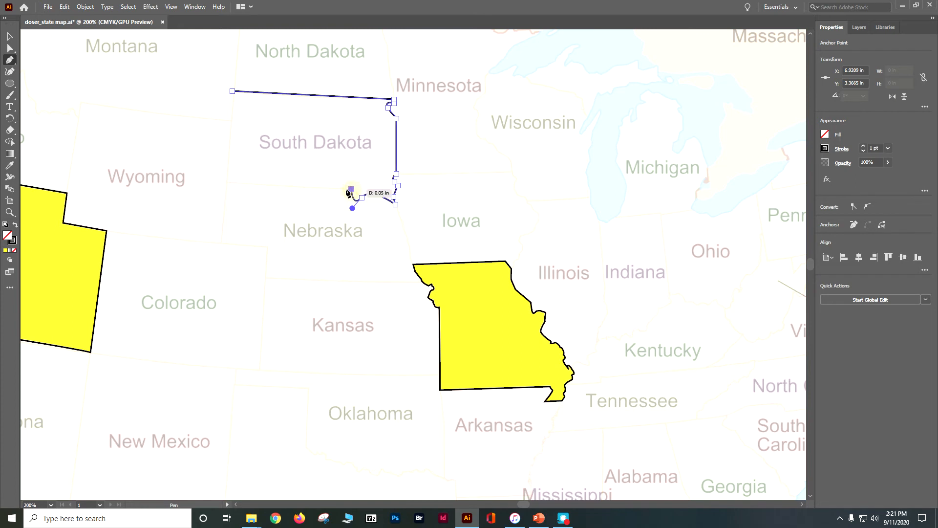
pyautogui.click(226, 182)
pyautogui.click(232, 91)
# Step: Delete the anchor point between the two curves on South Dakota's southern border near Nebraska
pyautogui.hotkey('ctrl', '=')
pyautogui.hotkey('ctrl', '=')
pyautogui.hotkey('ctrl', '=')
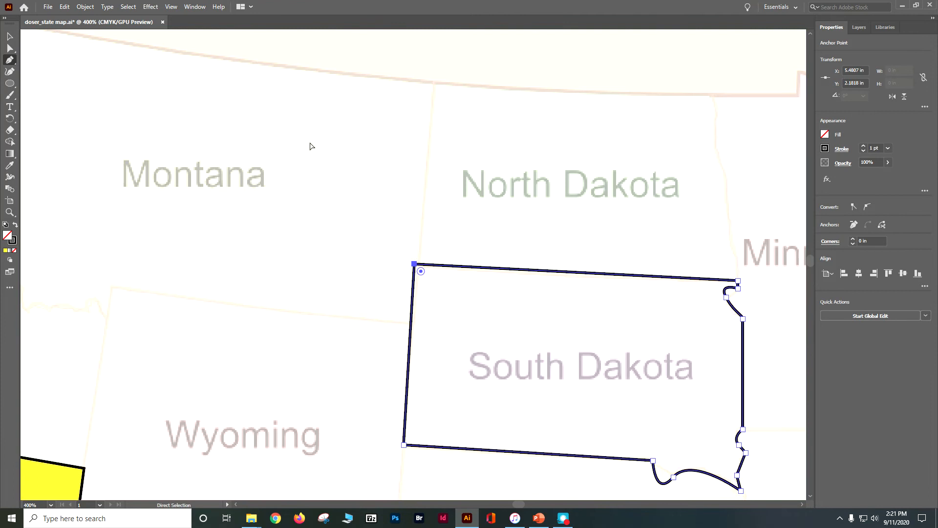
pyautogui.moveTo(574, 366); pyautogui.dragTo(18, 94)
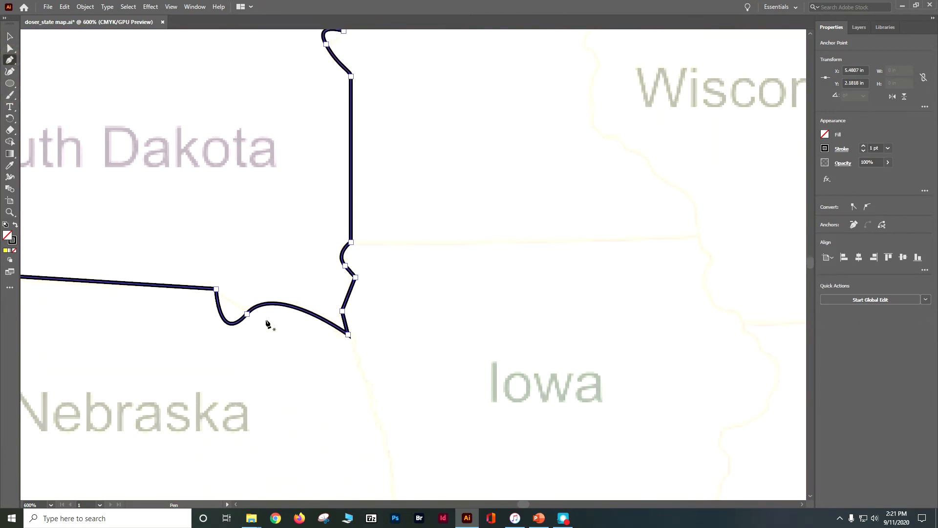
pyautogui.click(247, 314)
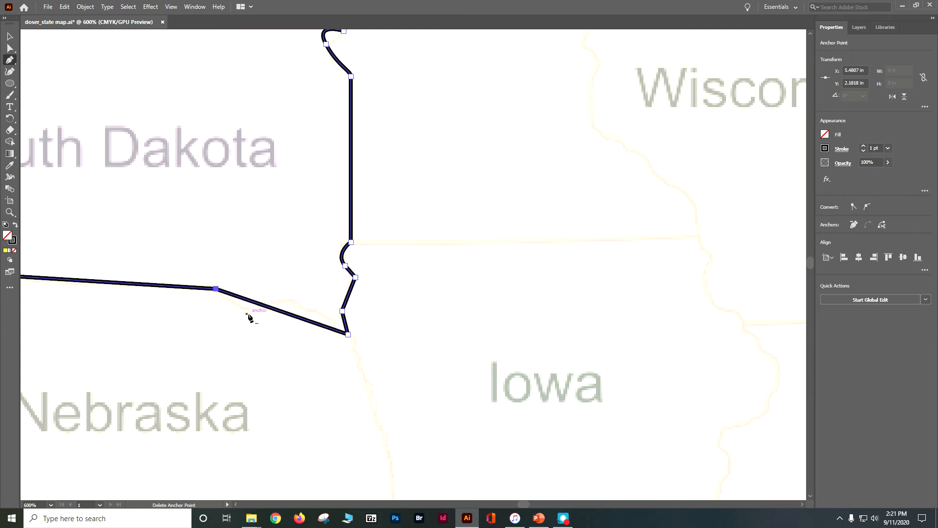
pyautogui.keyDown('ctrl'); pyautogui.click(247, 310); pyautogui.keyUp('ctrl')
pyautogui.moveTo(247, 310); pyautogui.dragTo(245, 303)
pyautogui.hotkey('ctrl', 'z')
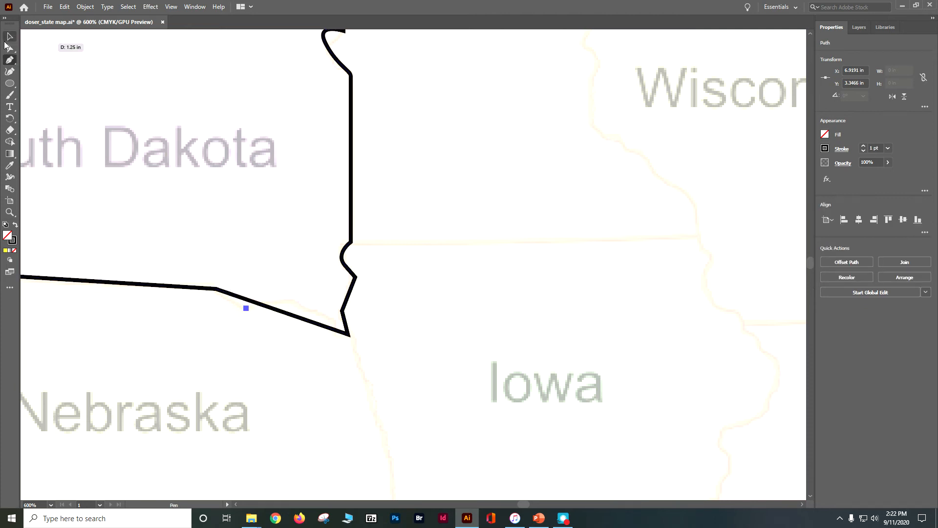
pyautogui.click(9, 37)
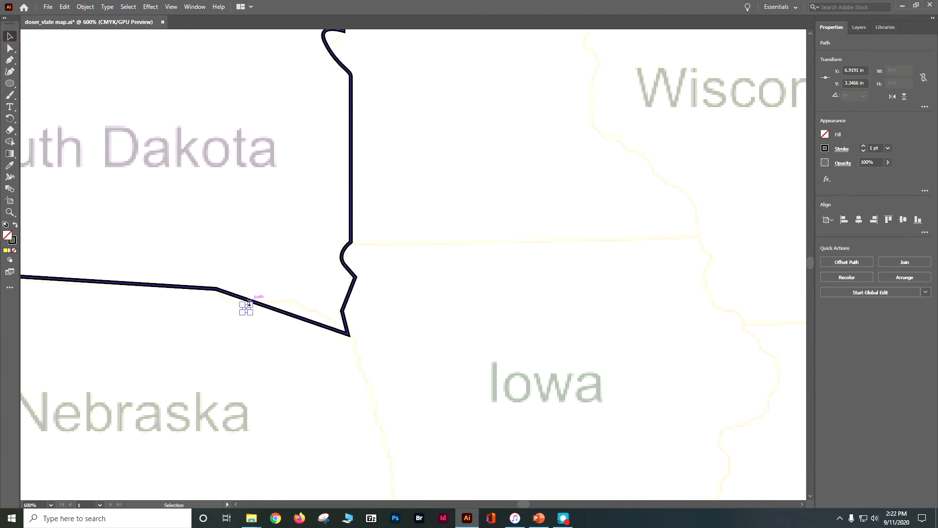
pyautogui.press('Delete')
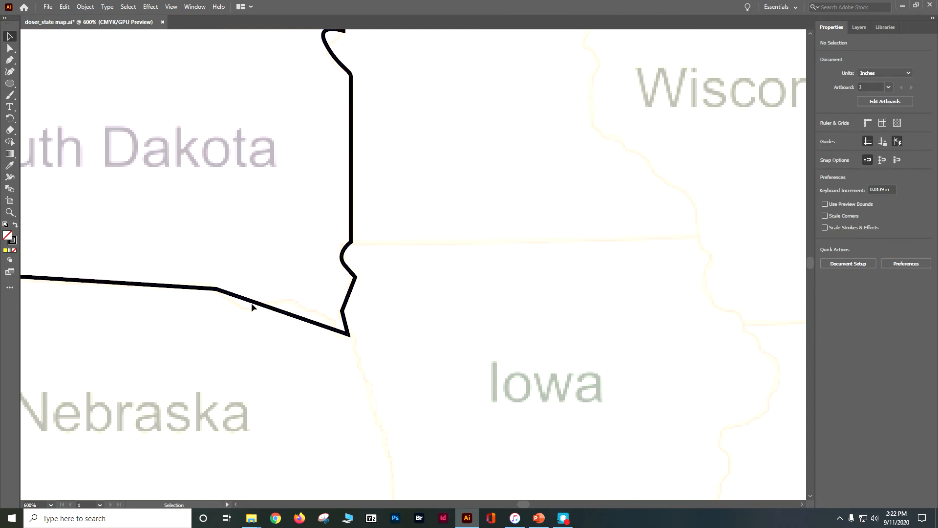
# Step: Try to shift the slanted segment of South Dakota's southern border onto the map line with the Direct Selection tool
pyautogui.click(246, 302)
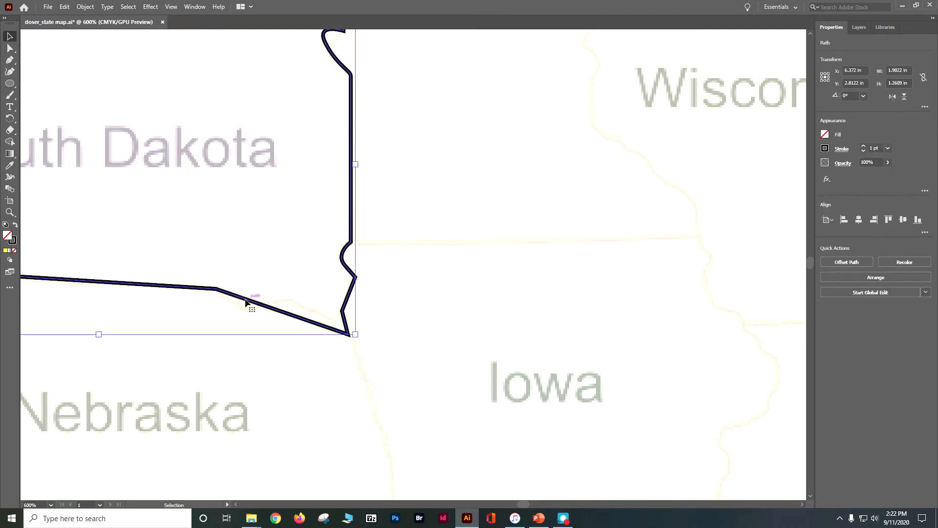
pyautogui.rightClick(247, 303)
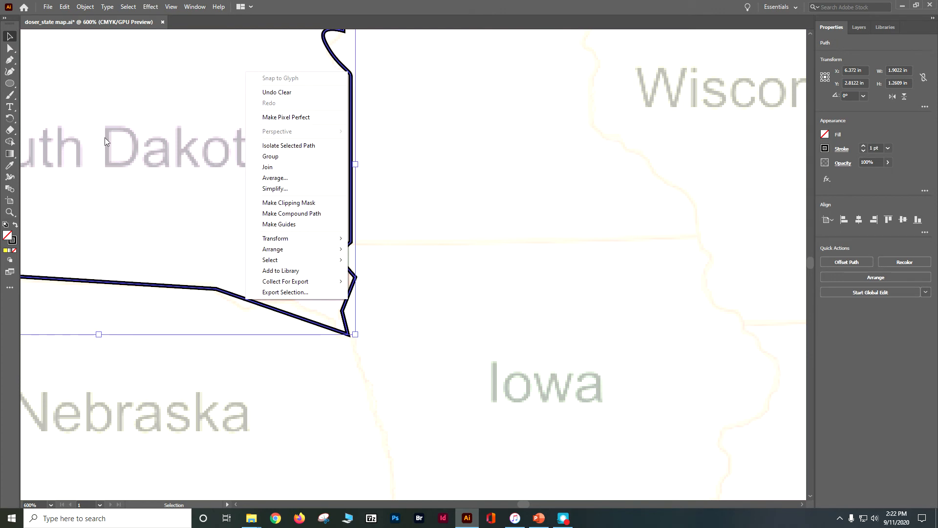
pyautogui.click(10, 48)
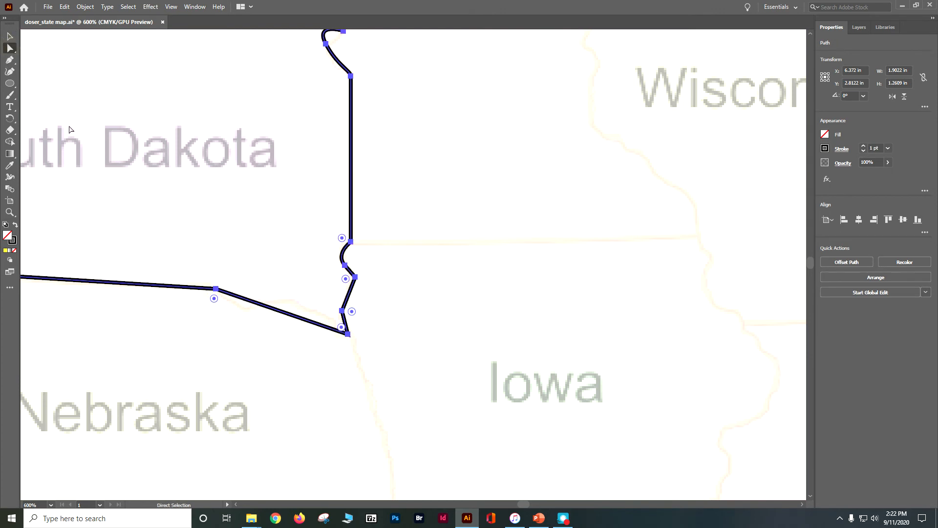
pyautogui.click(10, 72)
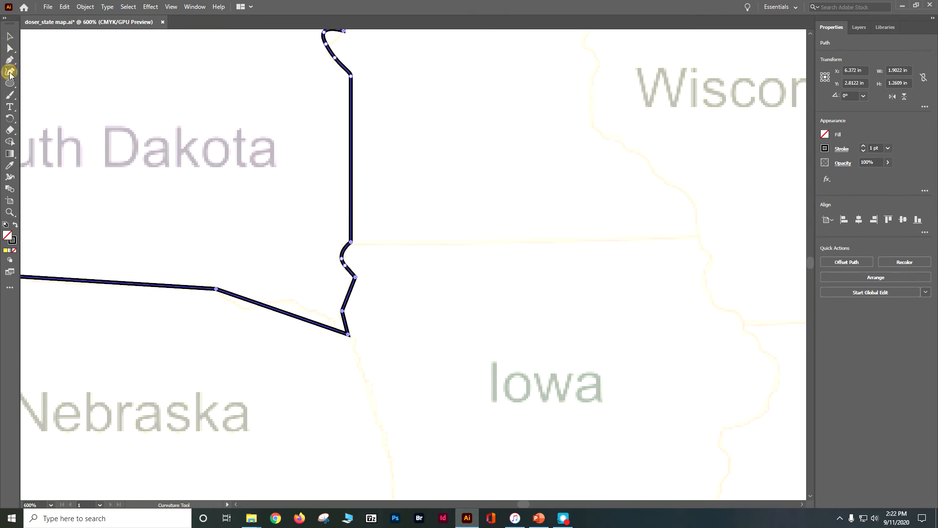
pyautogui.click(10, 48)
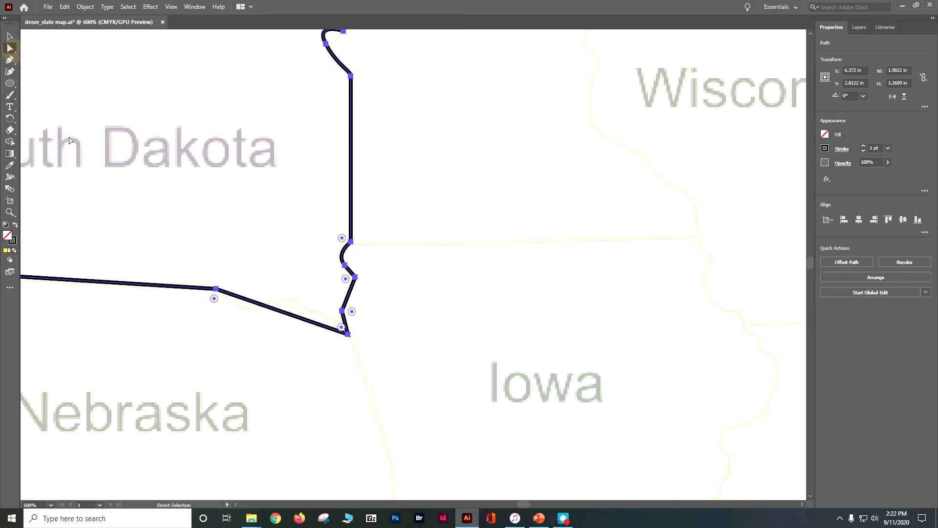
pyautogui.click(244, 311)
pyautogui.moveTo(245, 300); pyautogui.dragTo(242, 305)
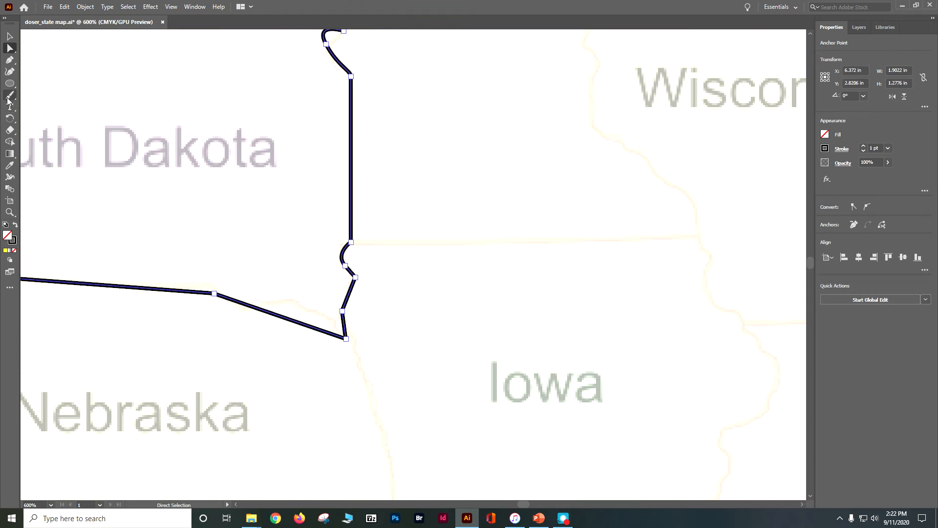
# Step: Try to bend the slanted segment of South Dakota's southern border downward with the Anchor Point tool
pyautogui.click(10, 72)
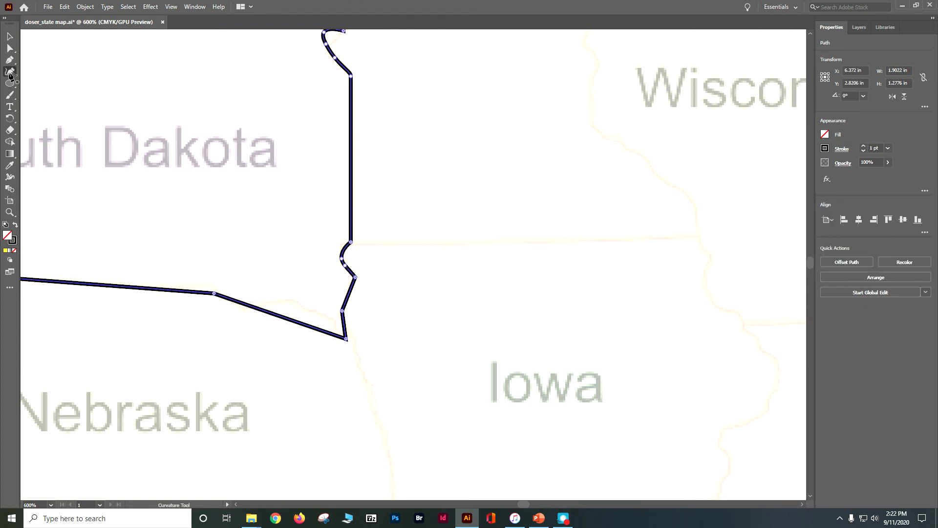
pyautogui.click(10, 73)
pyautogui.moveTo(11, 64); pyautogui.dragTo(65, 66)
pyautogui.click(243, 312)
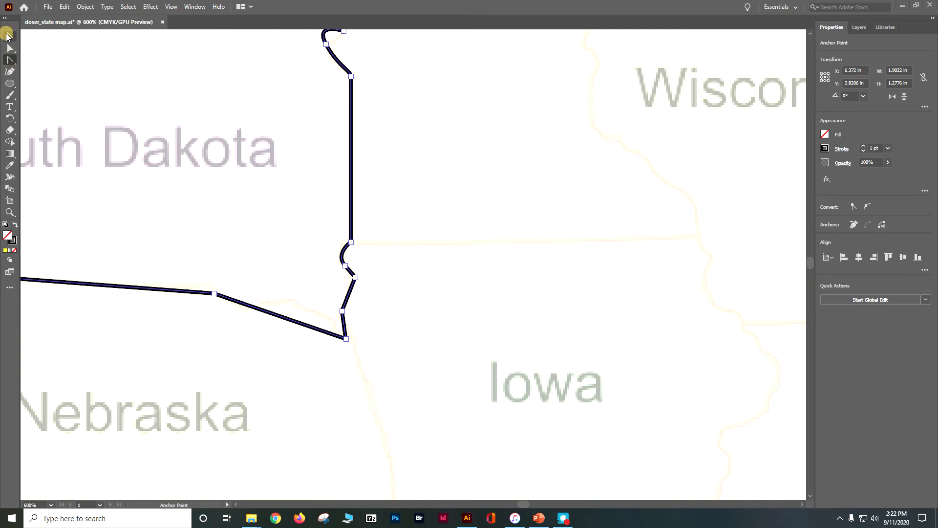
pyautogui.click(10, 61)
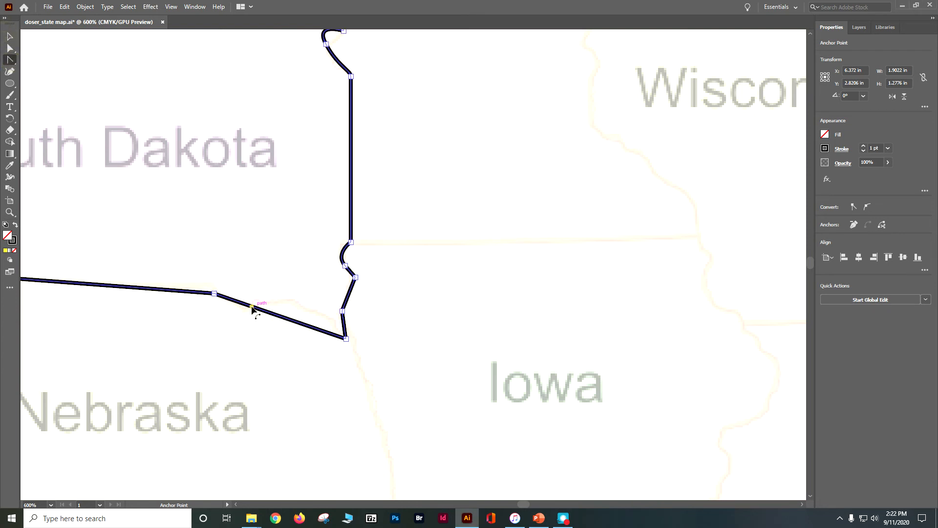
pyautogui.moveTo(346, 339); pyautogui.dragTo(347, 336)
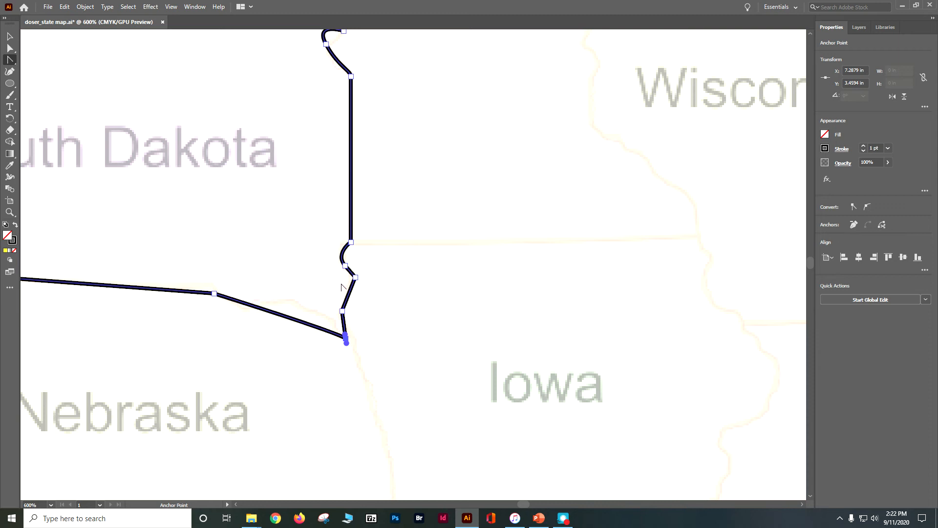
pyautogui.moveTo(248, 309); pyautogui.dragTo(257, 312)
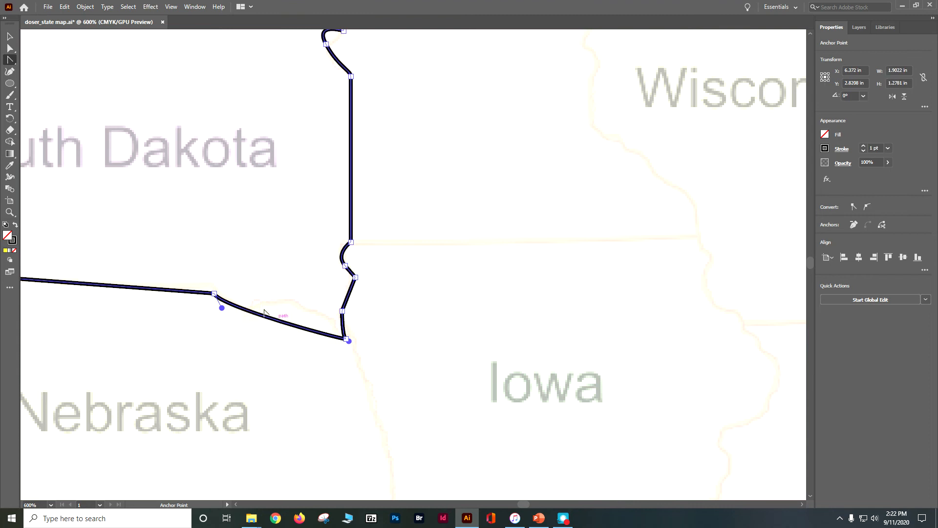
# Step: Try to arc South Dakota's slanted southern segment upward and back downward with the Anchor Point tool, and undo the last bend
pyautogui.click(10, 50)
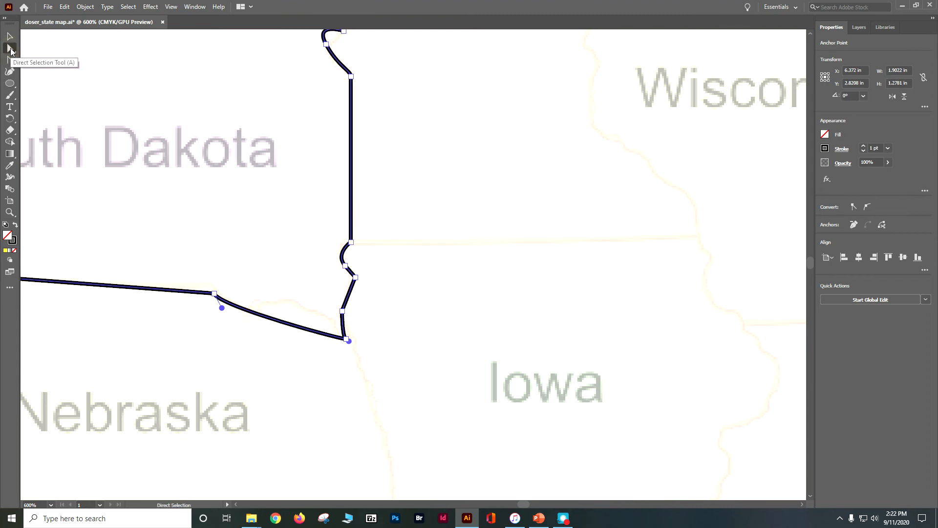
pyautogui.click(10, 50)
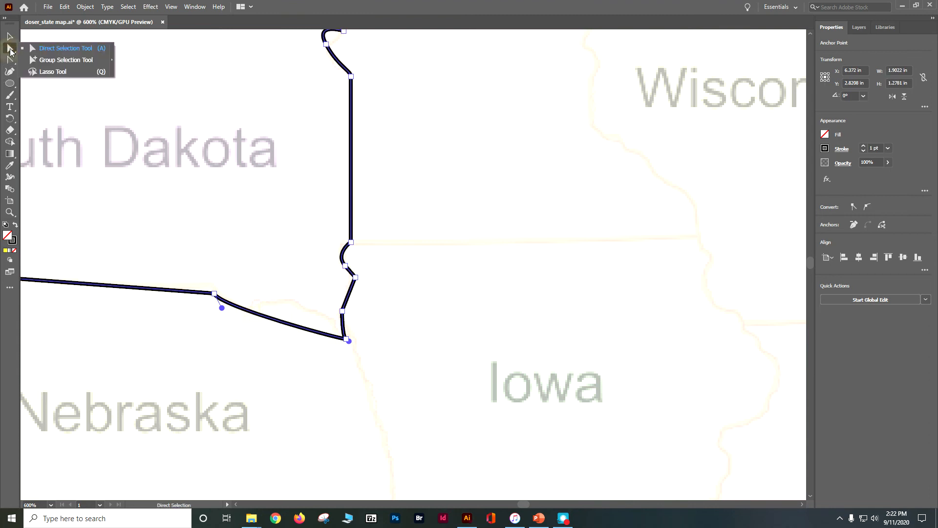
pyautogui.click(9, 40)
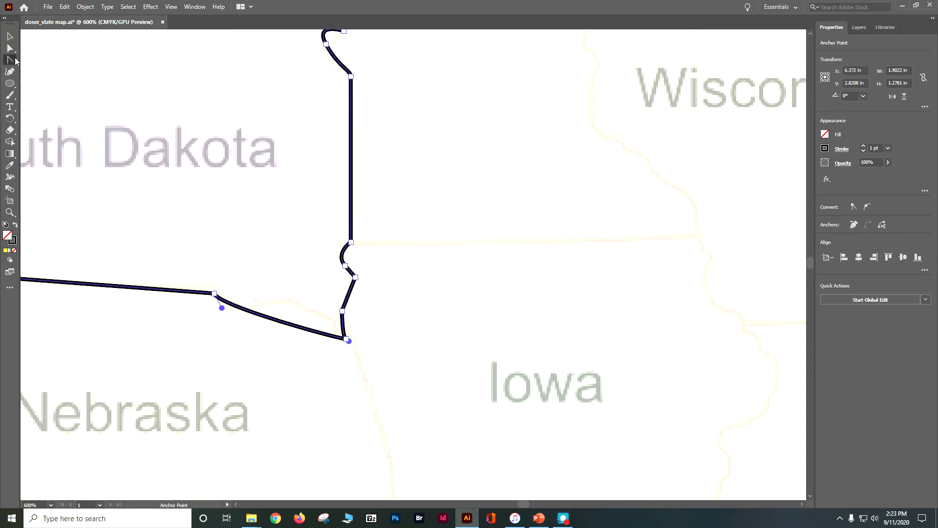
pyautogui.click(11, 59)
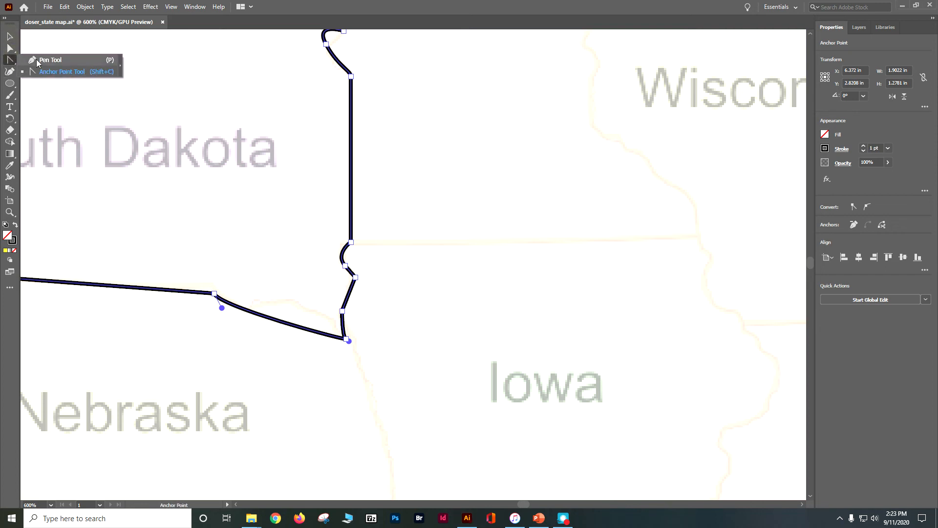
pyautogui.click(37, 61)
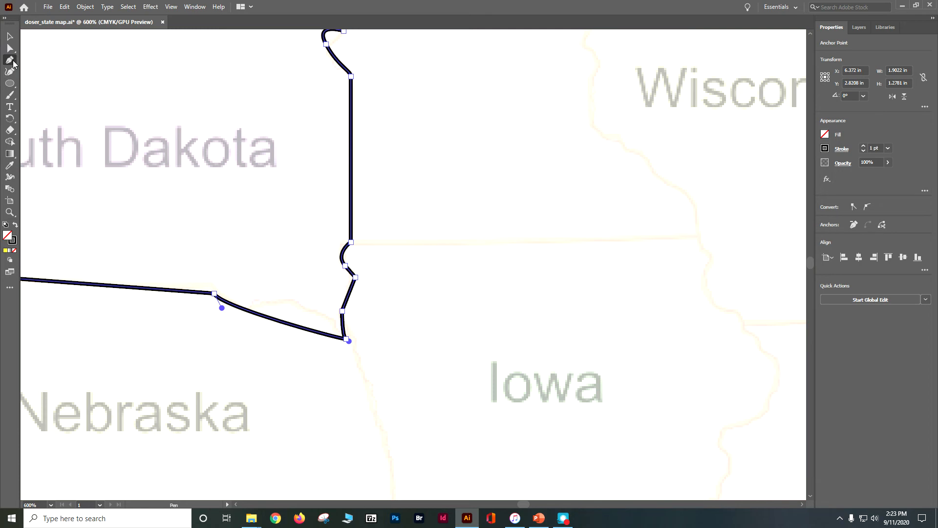
pyautogui.click(11, 62)
pyautogui.click(39, 72)
pyautogui.moveTo(279, 322); pyautogui.dragTo(291, 301)
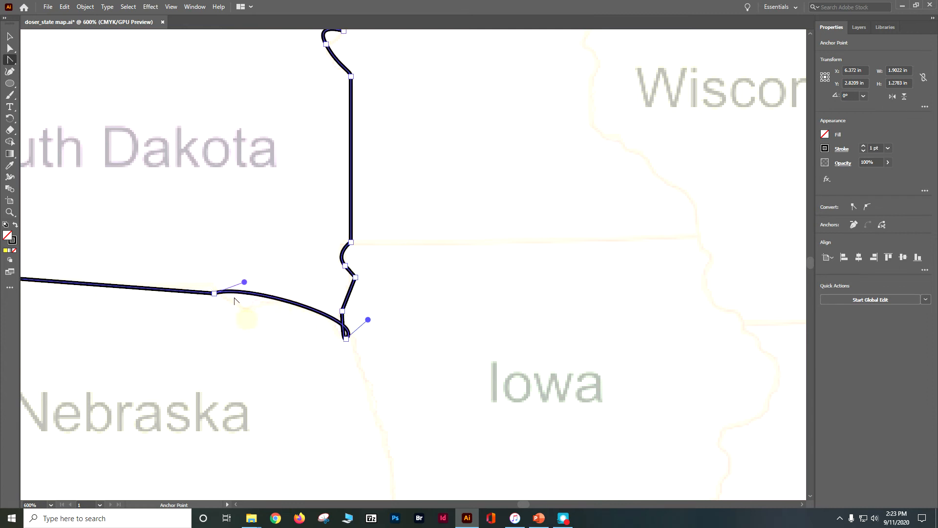
pyautogui.click(194, 291)
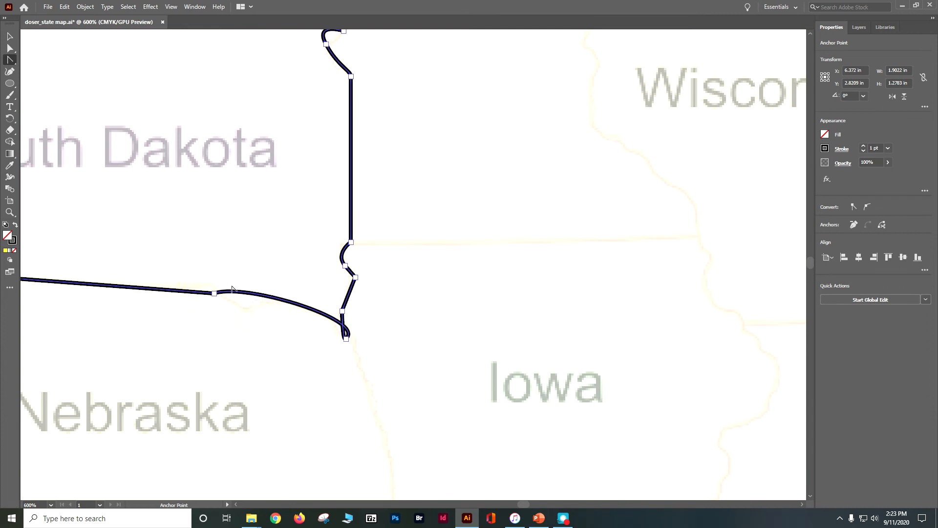
pyautogui.moveTo(245, 297); pyautogui.dragTo(246, 320)
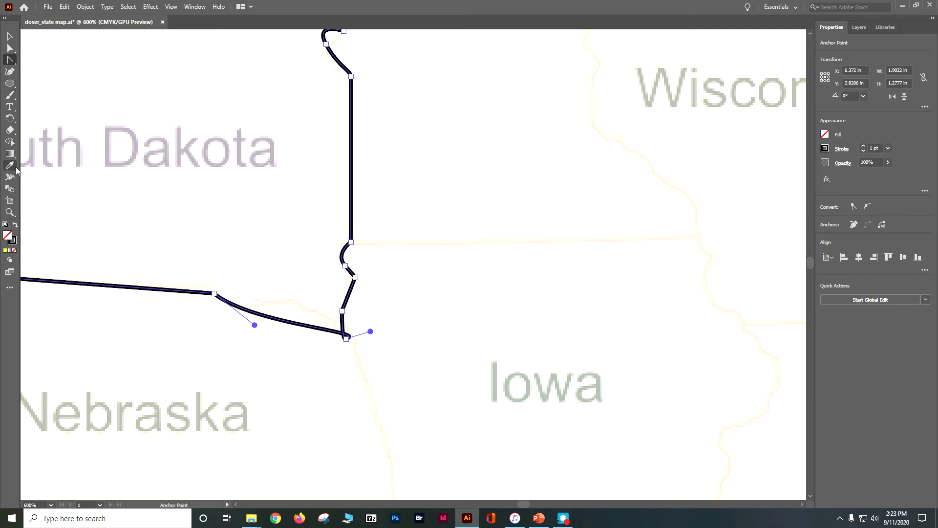
pyautogui.hotkey('ctrl', 'z')
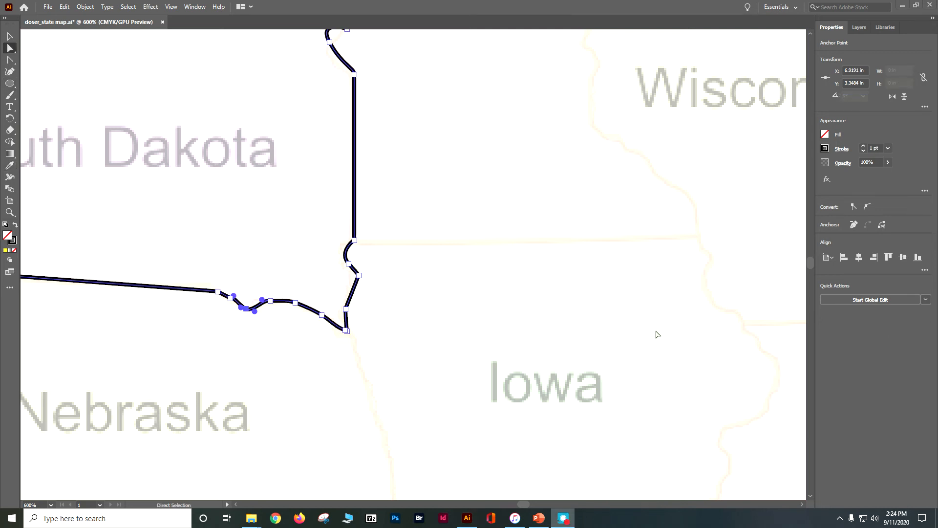
# Step: Move the anchor point on the crest of South Dakota's curved southern border slightly down and toward the west, and deselect the outline
pyautogui.click(295, 304)
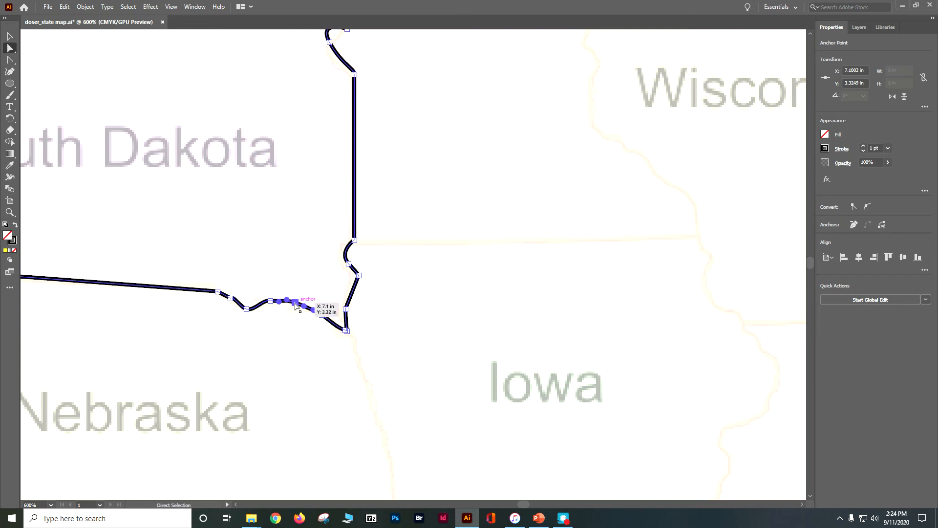
pyautogui.moveTo(296, 304); pyautogui.dragTo(293, 307)
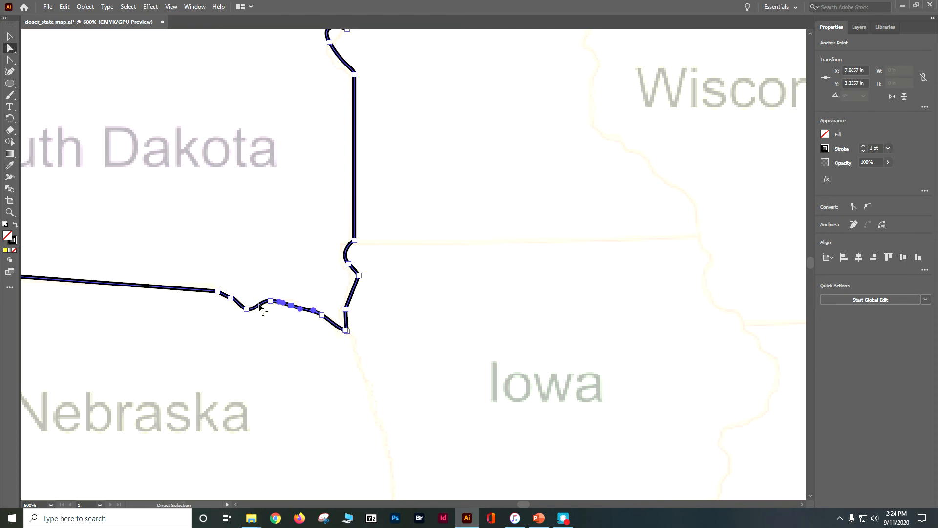
pyautogui.hotkey('ctrl', '-')
pyautogui.hotkey('ctrl', '-')
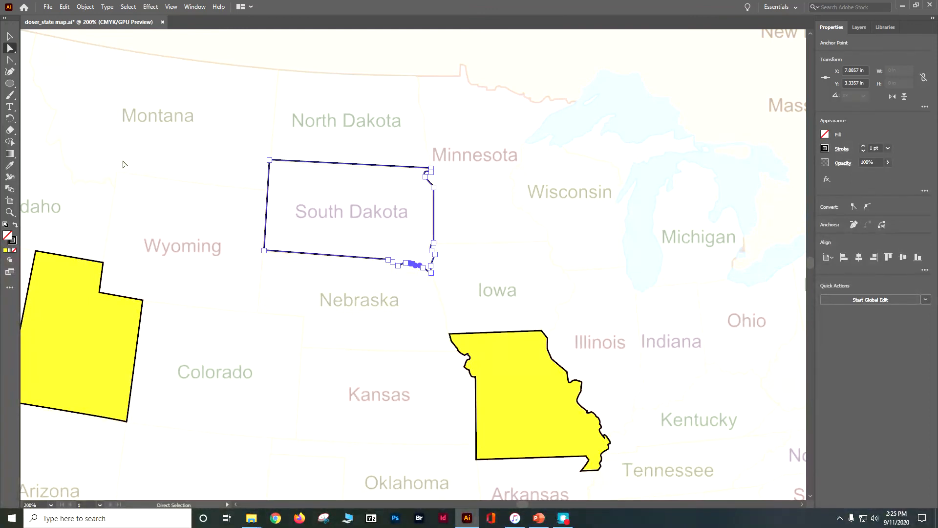
pyautogui.click(9, 36)
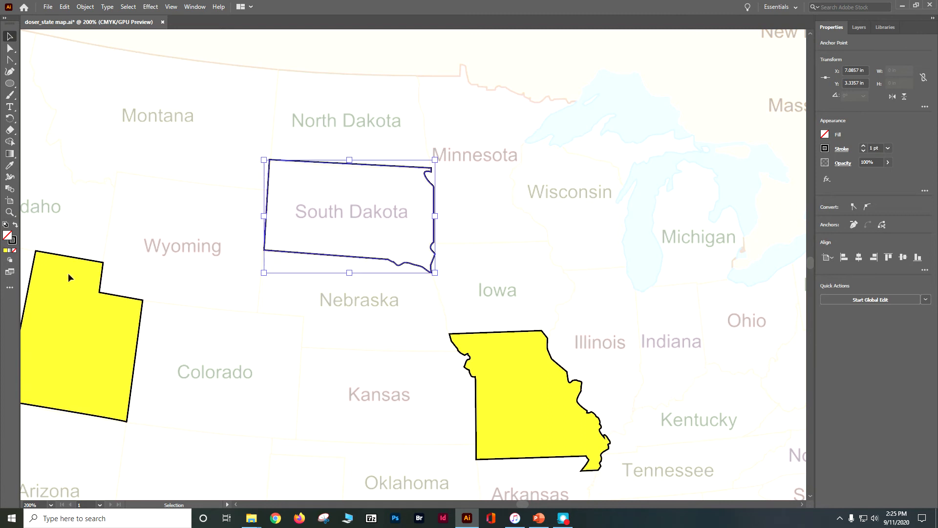
pyautogui.click(117, 171)
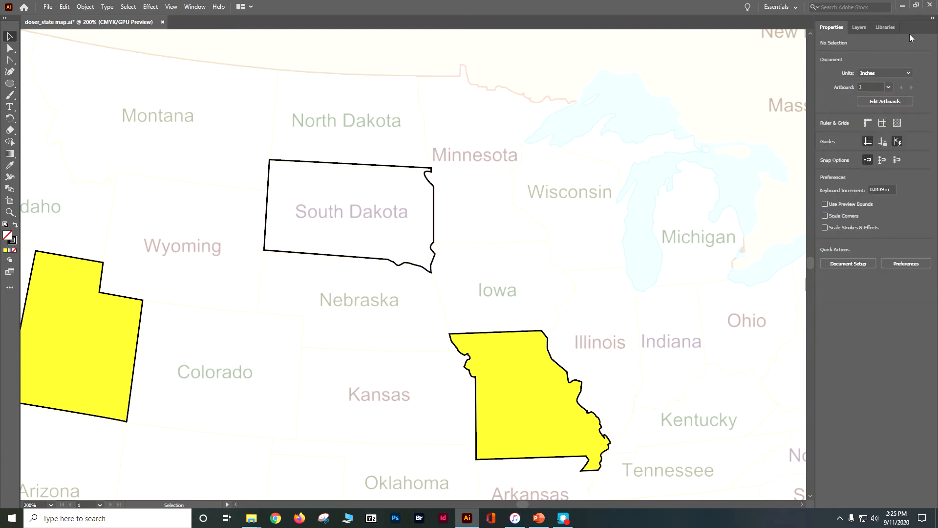
# Step: Trace Wyoming's four-cornered outline on the Visited layer with the Pen tool, closing the path at its northwest corner
pyautogui.click(859, 27)
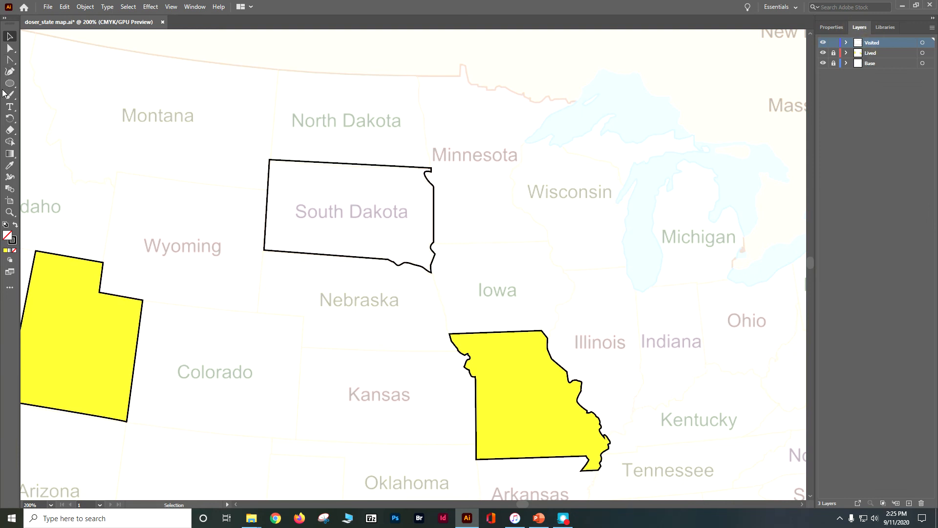
pyautogui.click(10, 63)
pyautogui.click(33, 59)
pyautogui.click(116, 171)
pyautogui.click(267, 190)
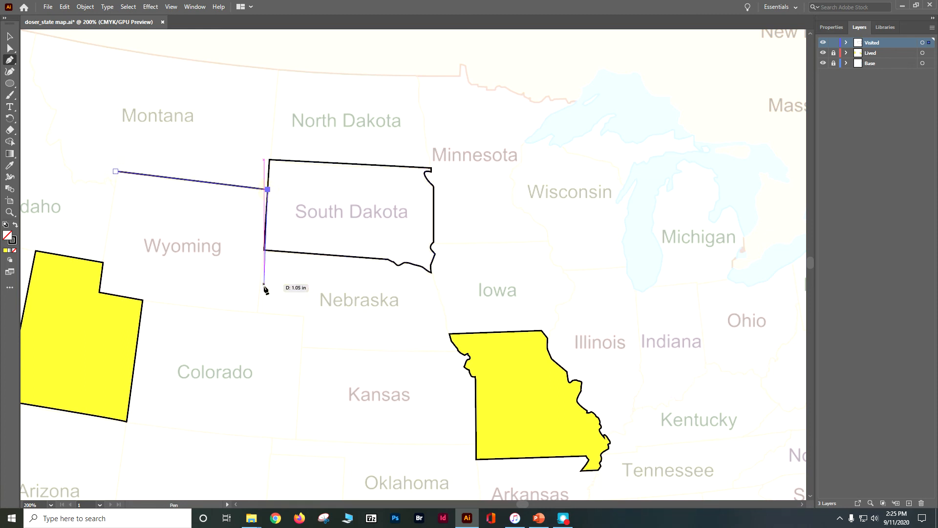
pyautogui.click(257, 313)
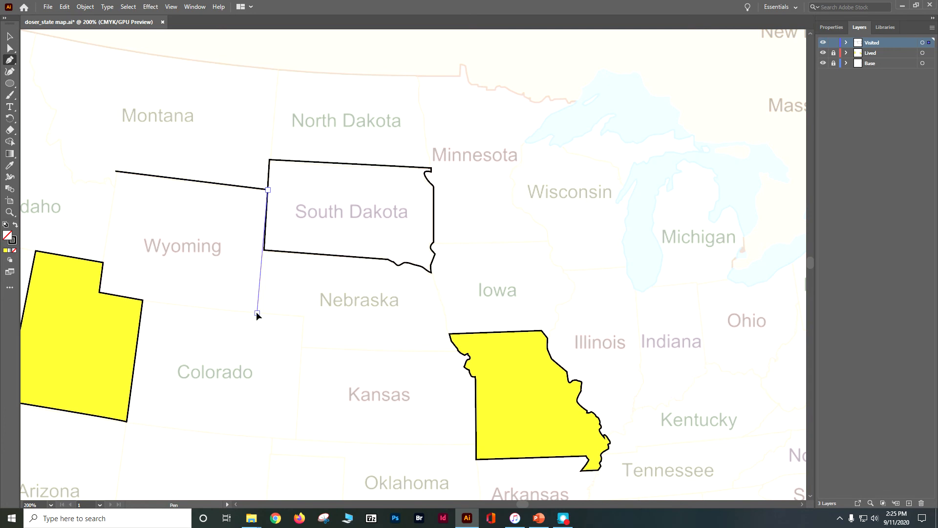
pyautogui.click(100, 292)
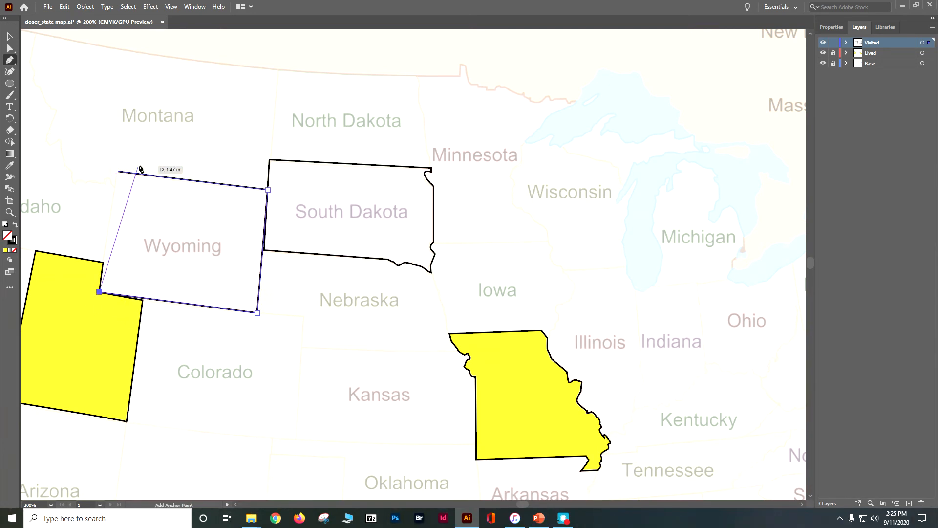
pyautogui.click(115, 171)
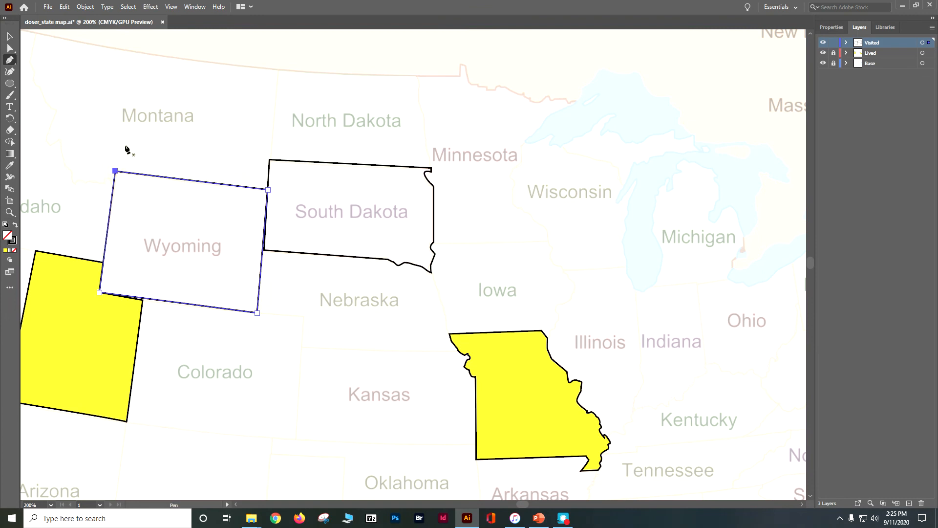
# Step: Fill all the state outlines on the Visited layer, South Dakota and Wyoming, with the dark blue swatch
pyautogui.click(922, 43)
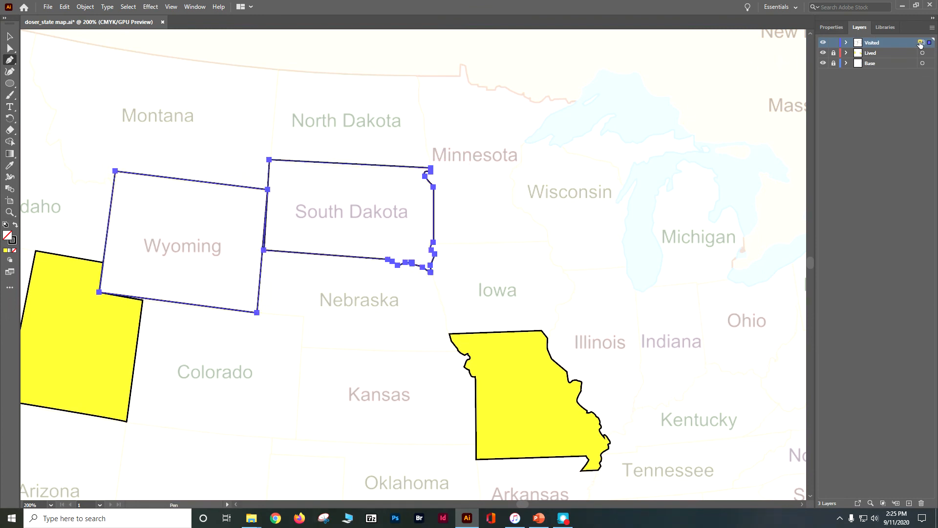
pyautogui.click(831, 27)
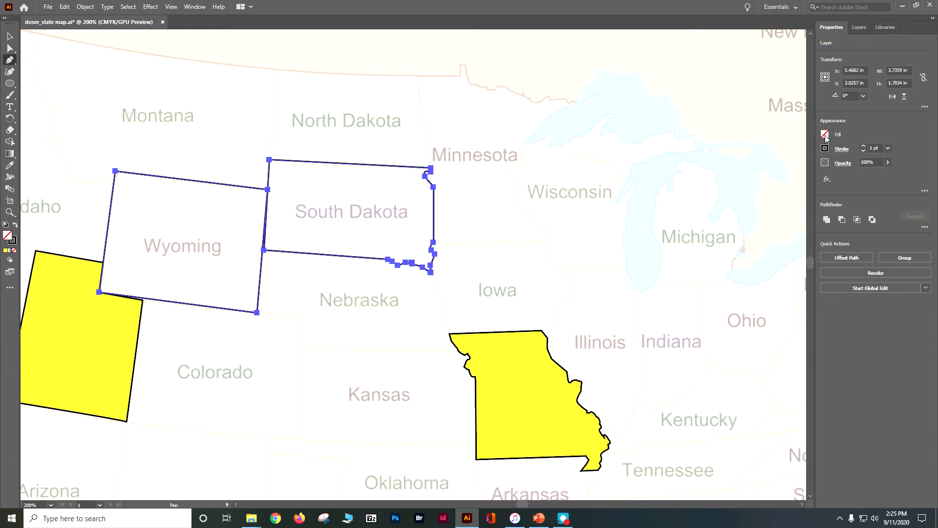
pyautogui.click(825, 135)
pyautogui.click(773, 171)
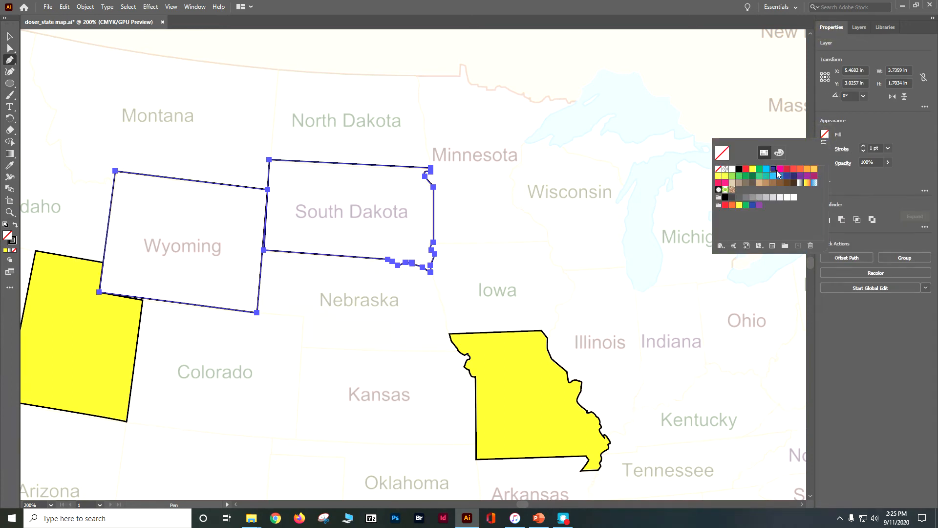
pyautogui.click(771, 170)
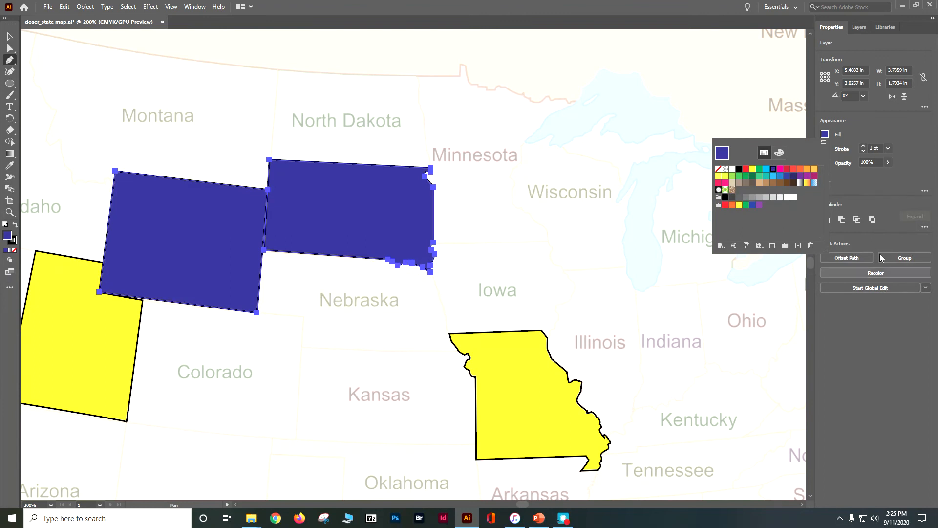
pyautogui.click(876, 390)
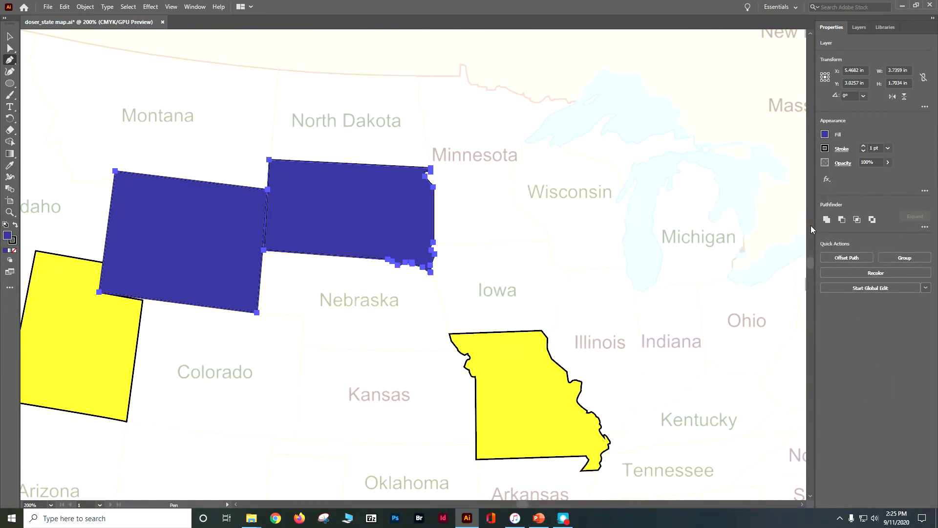
# Step: Add a new layer named Want to Visit at the top of the layer stack and lock the Visited layer
pyautogui.click(861, 29)
pyautogui.click(909, 503)
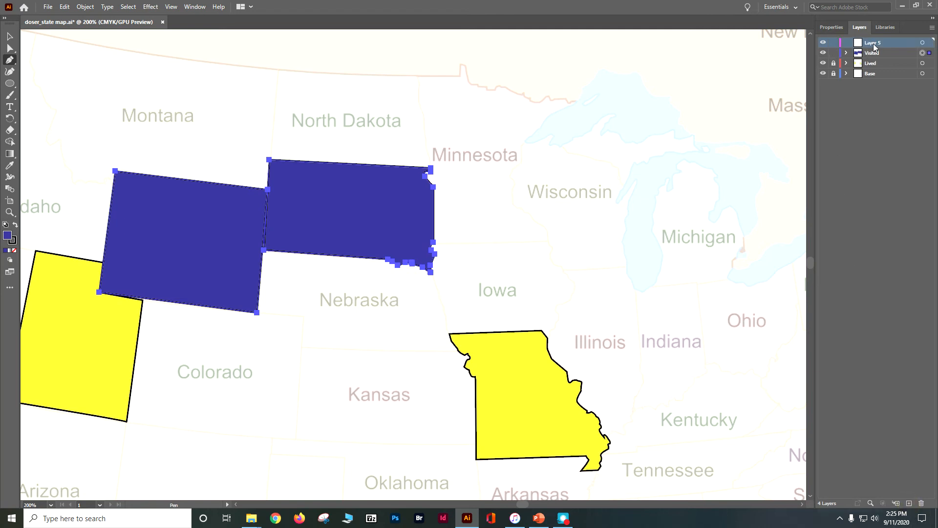
pyautogui.doubleClick(873, 43)
pyautogui.press('Return')
pyautogui.click(833, 54)
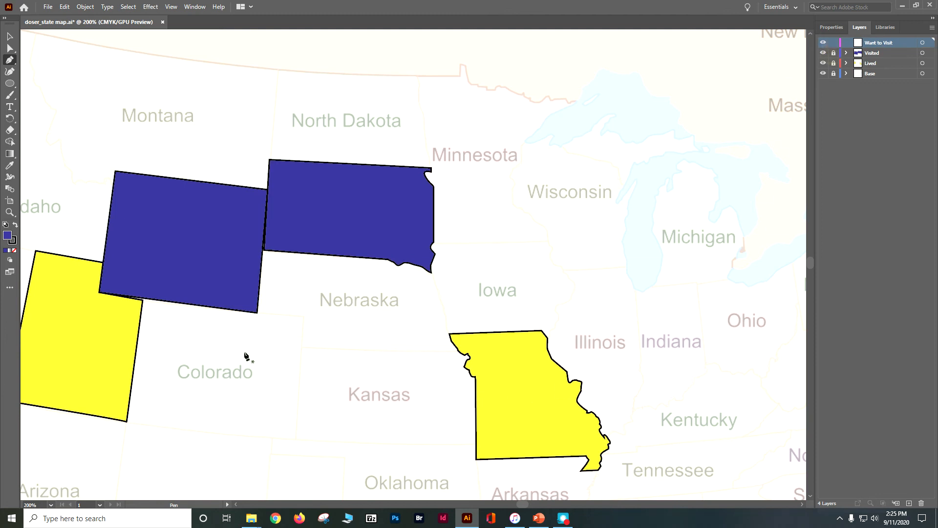
# Step: Trace New Mexico's outline with the Pen tool on the Want to Visit layer, including the southwestern notch, closing it at the northwest corner
pyautogui.scroll(-5, 285, 318)
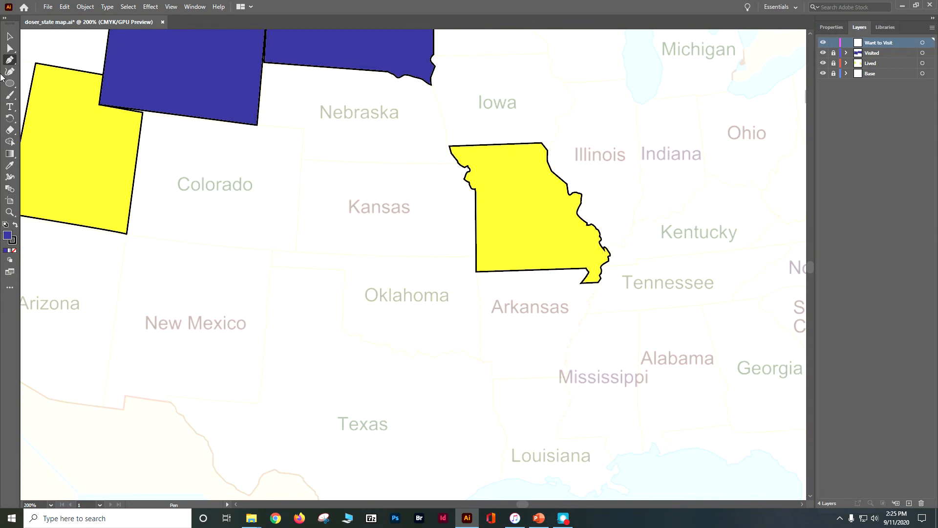
pyautogui.click(126, 233)
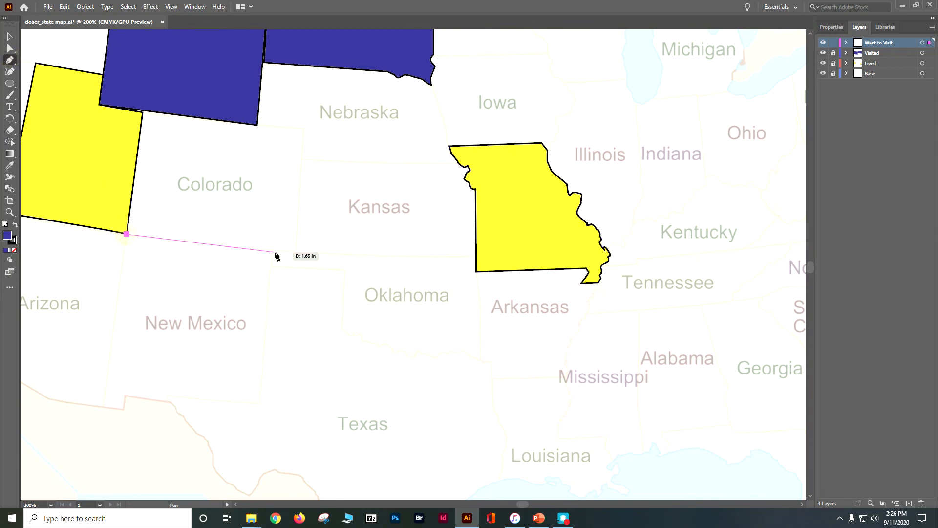
pyautogui.click(274, 252)
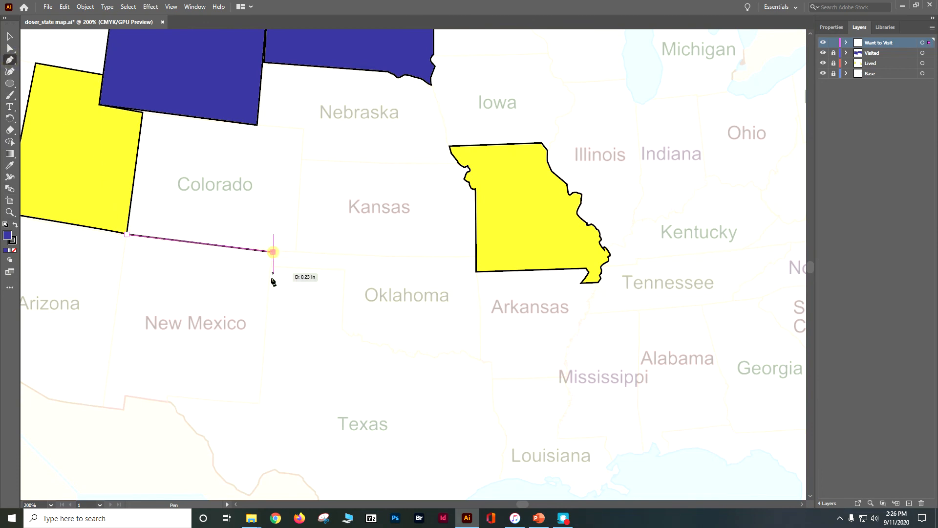
pyautogui.click(261, 401)
pyautogui.click(126, 395)
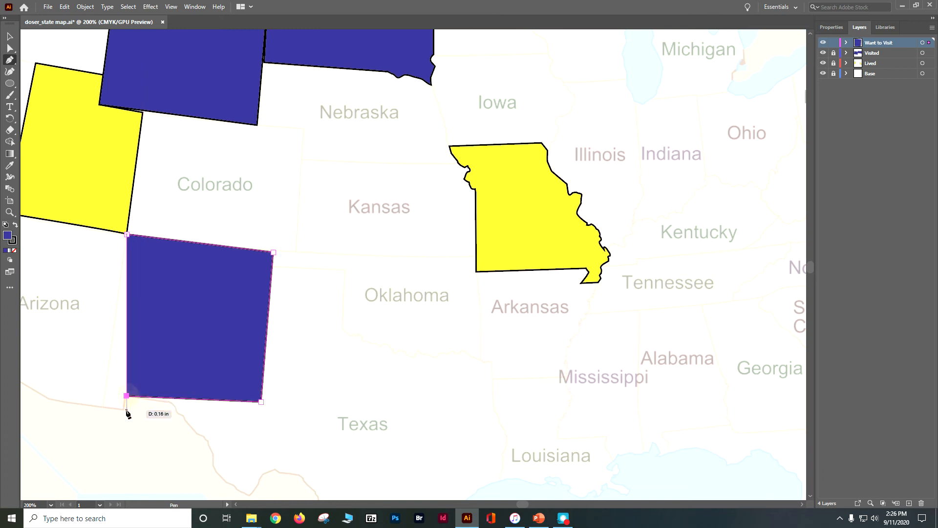
pyautogui.click(123, 411)
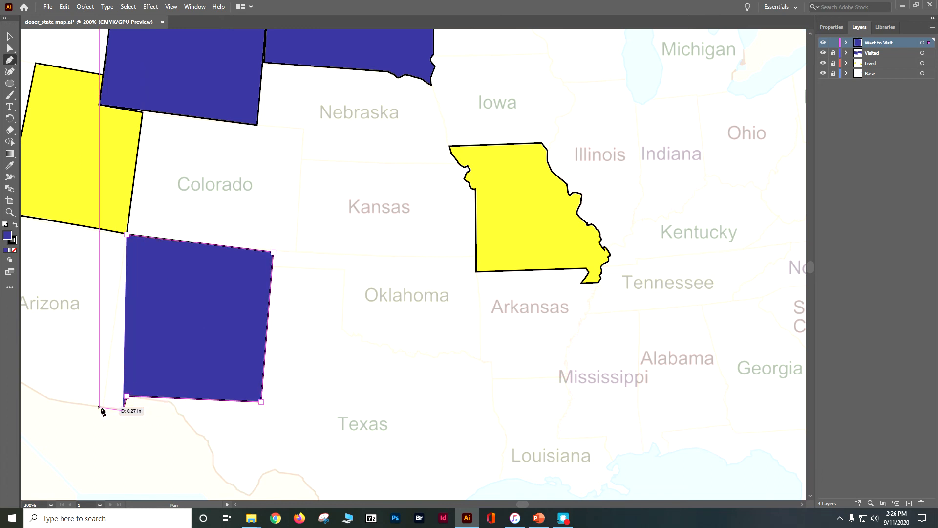
pyautogui.click(99, 406)
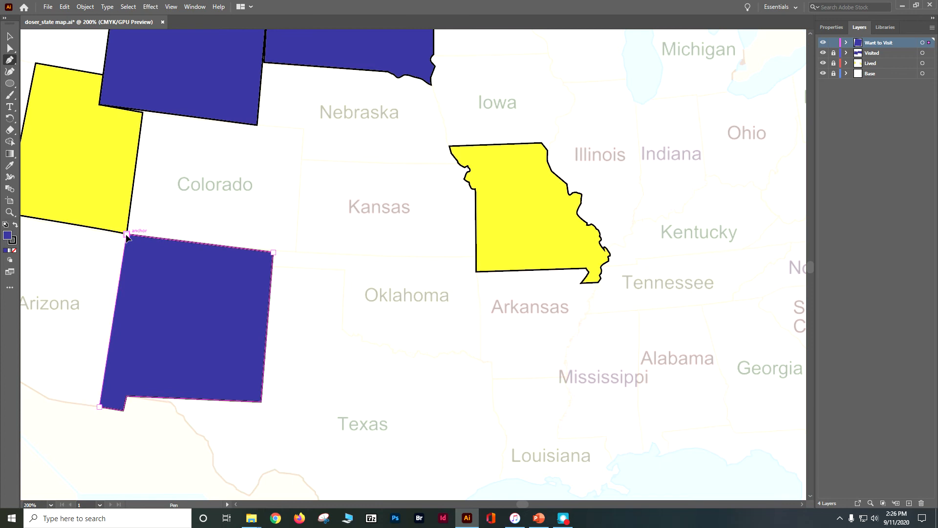
pyautogui.click(145, 235)
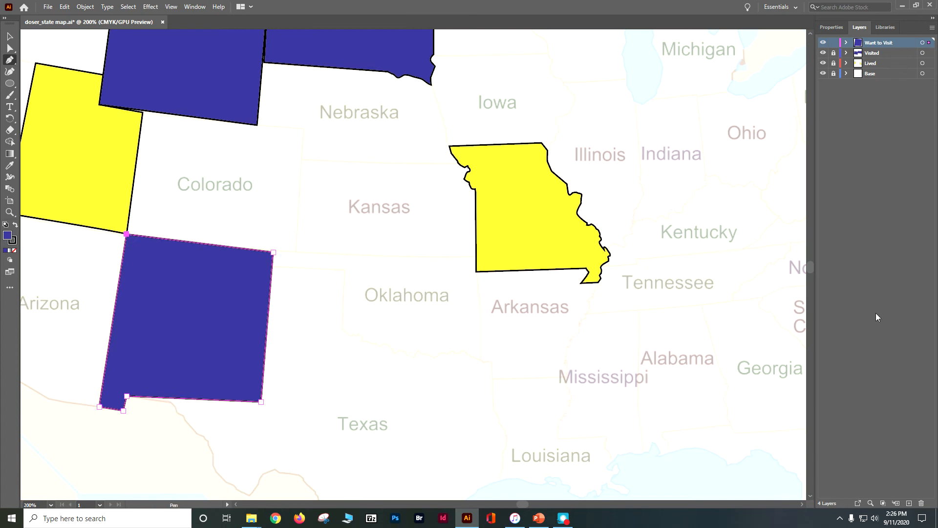
# Step: Add a new layer named Labels above the Want to Visit layer
pyautogui.hotkey('ctrl', '-')
pyautogui.hotkey('ctrl', '-')
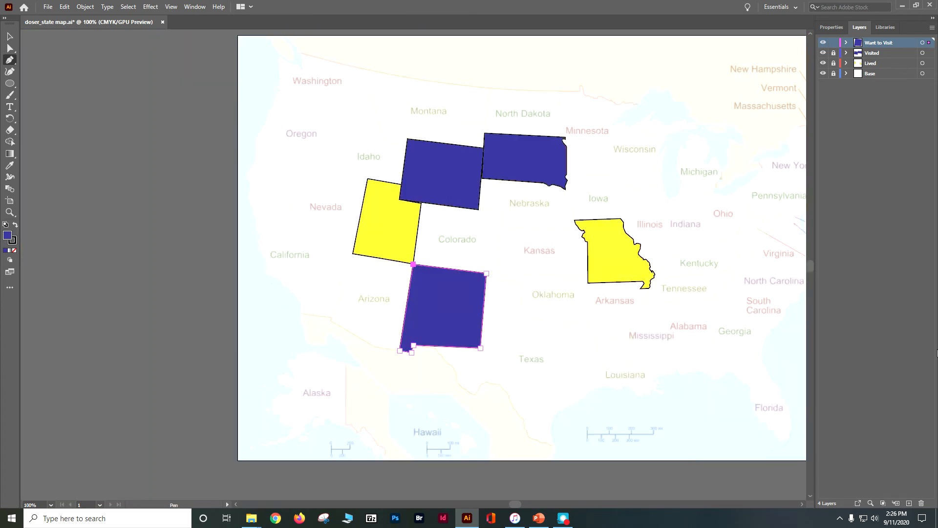
pyautogui.moveTo(516, 504)
pyautogui.mouseDown()
pyautogui.moveTo(540, 508)
pyautogui.moveTo(530, 507)
pyautogui.mouseUp()
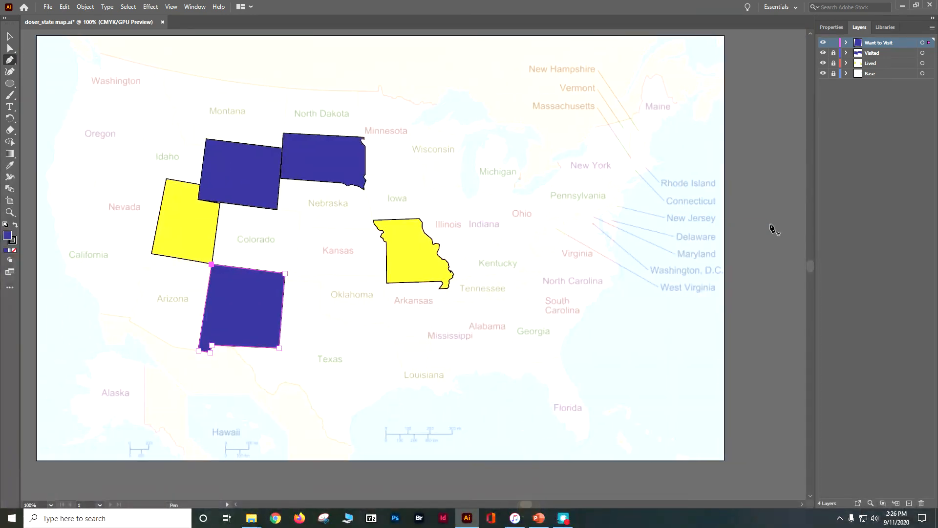
pyautogui.click(909, 503)
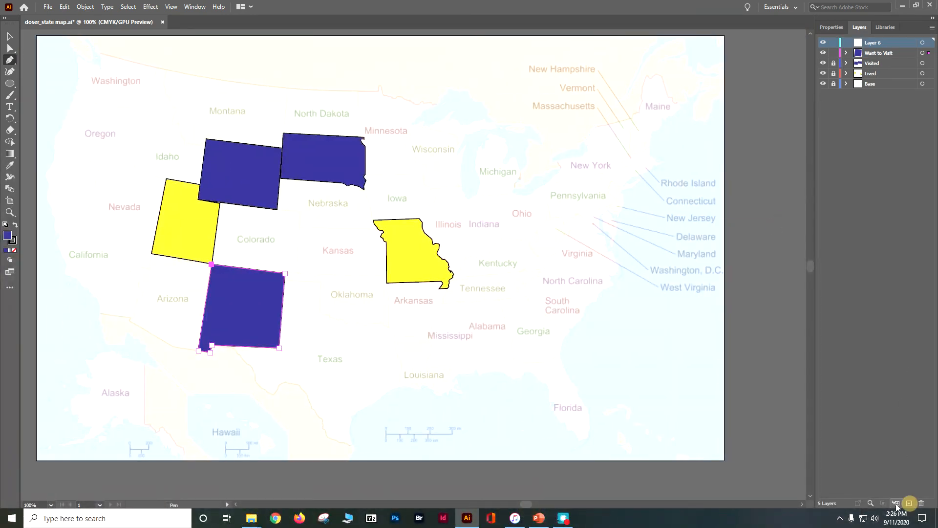
pyautogui.doubleClick(874, 43)
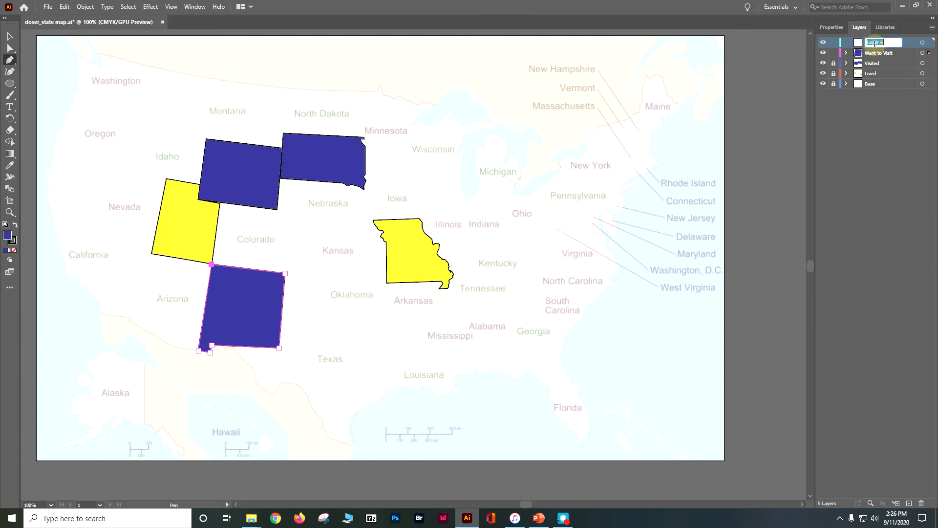
pyautogui.write('Labels')
pyautogui.click(782, 157)
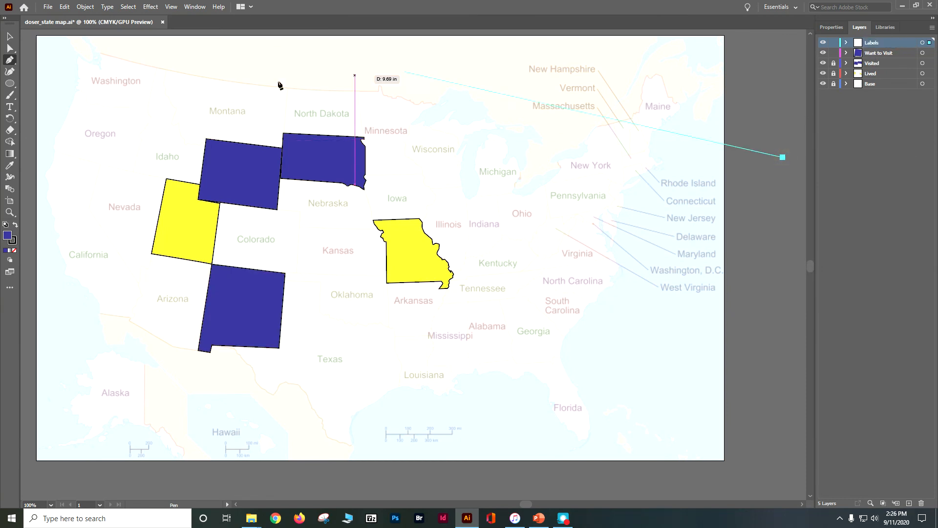
# Step: Add the text label "Utah" over the yellow Utah shape with the Type tool
pyautogui.click(9, 107)
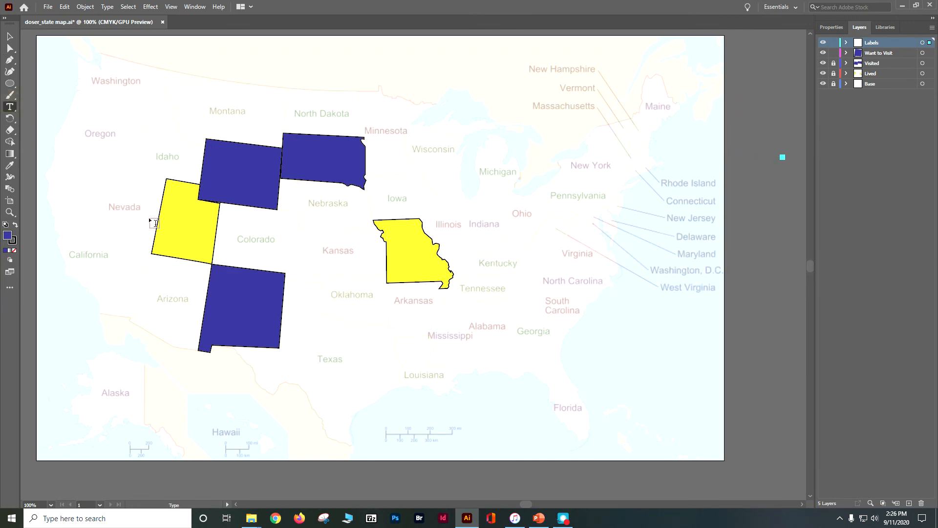
pyautogui.click(168, 222)
pyautogui.write('Utah')
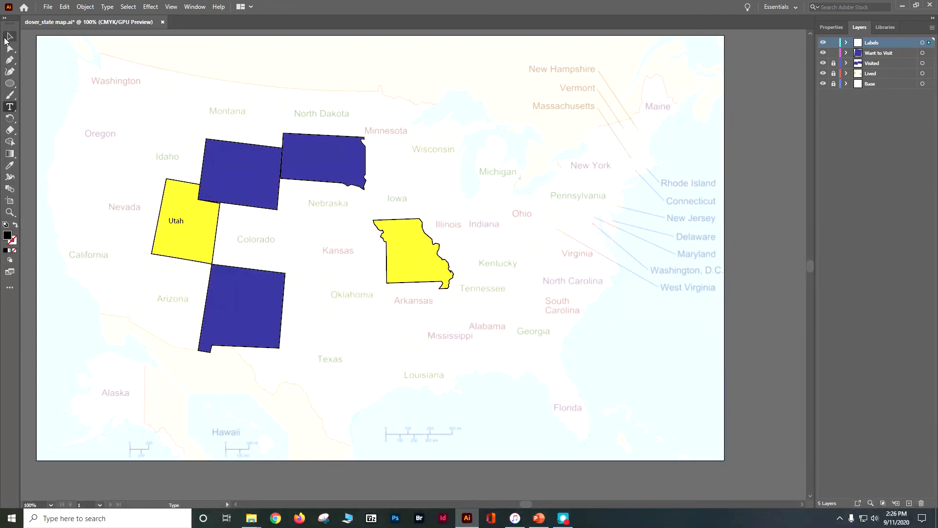
# Step: Add the text label "South Dakota" over the blue South Dakota shape and finish editing the text
pyautogui.click(320, 163)
pyautogui.click(299, 154)
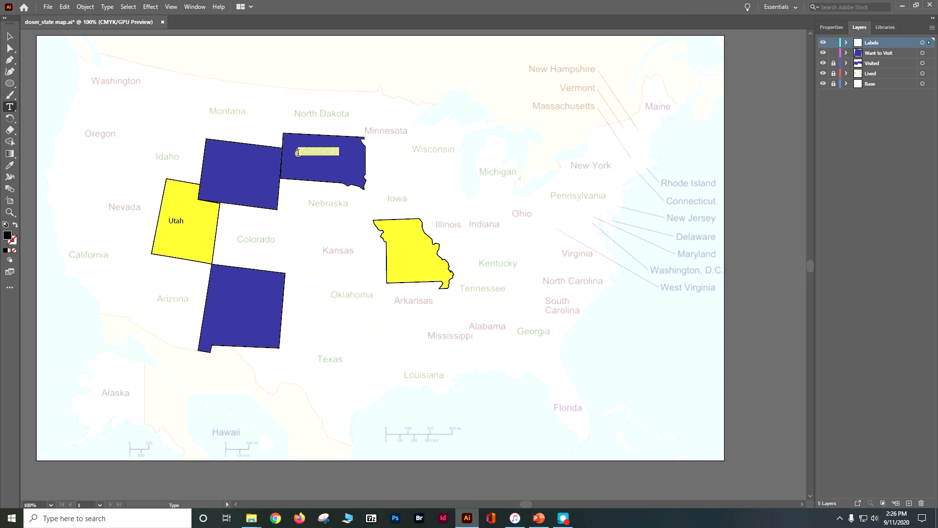
pyautogui.press('BackSpace')
pyautogui.click(8, 36)
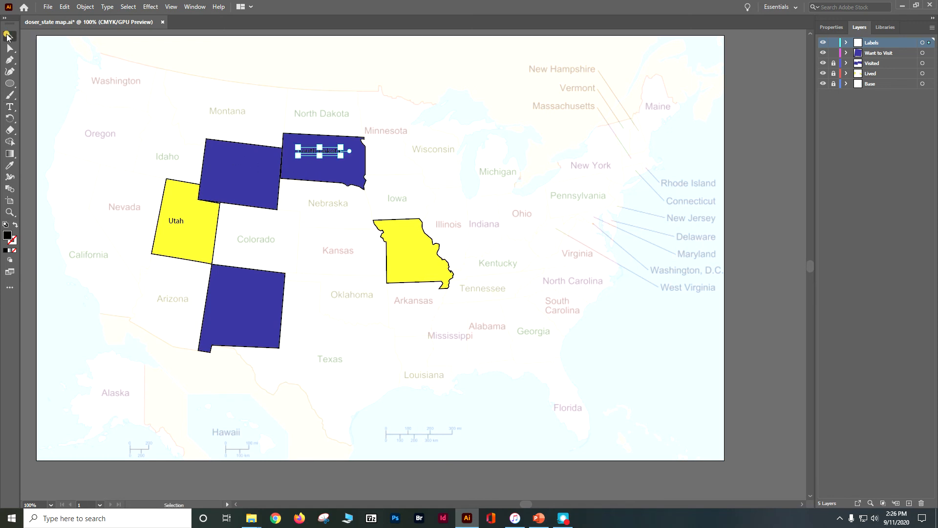
# Step: Select everything on the Labels layer and browse the script and serif fonts available for the text
pyautogui.click(923, 43)
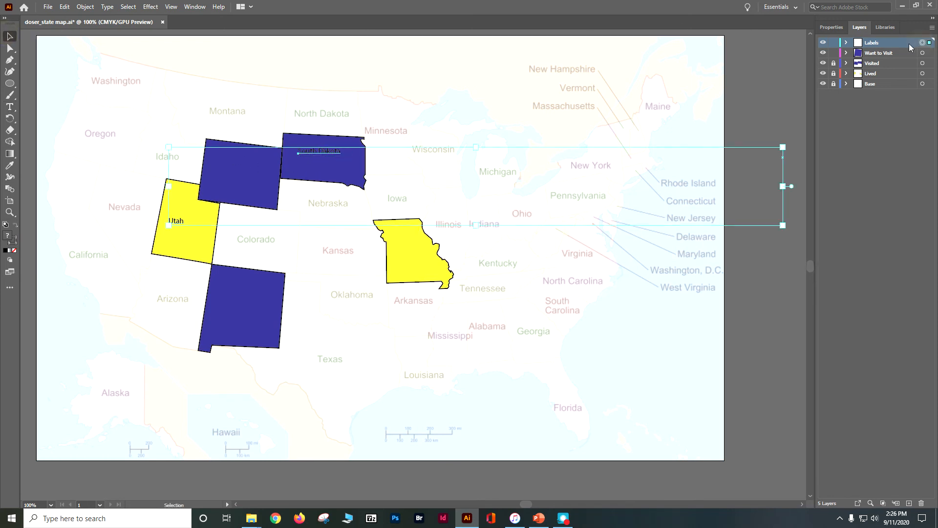
pyautogui.click(831, 27)
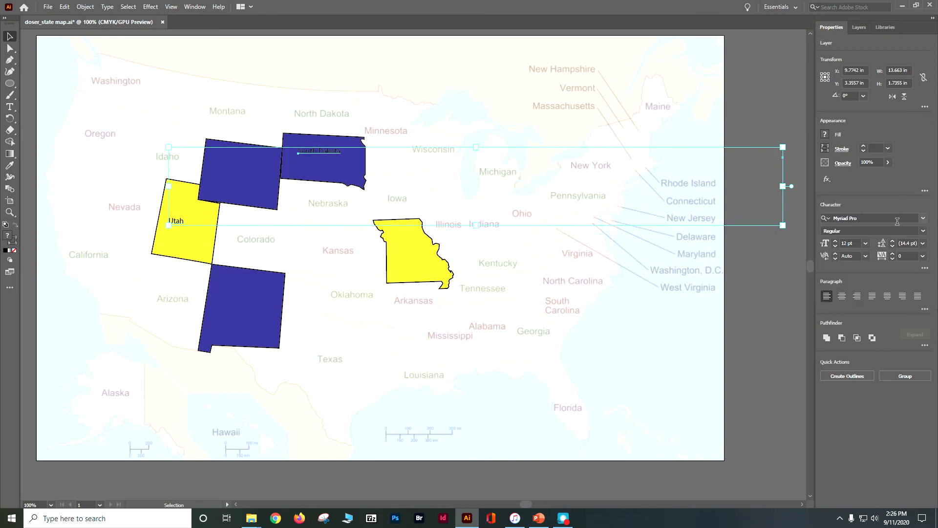
pyautogui.click(923, 218)
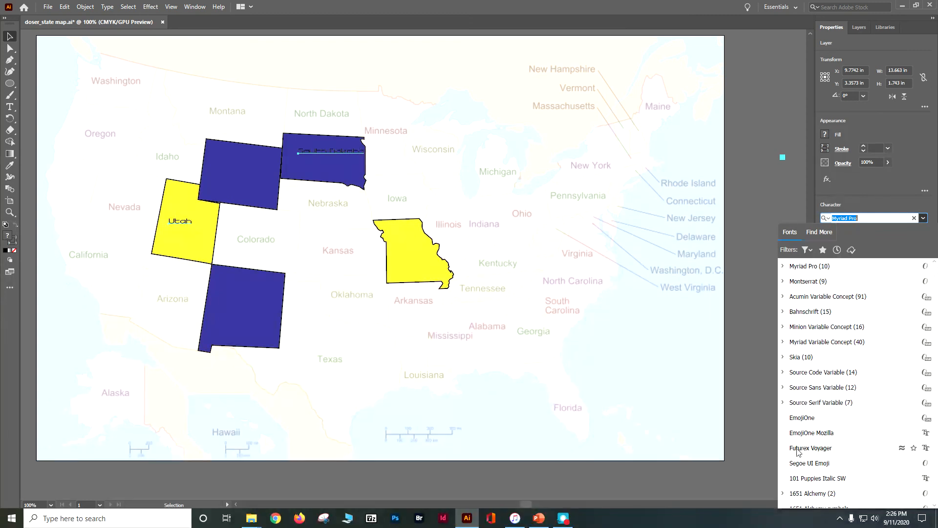
pyautogui.click(807, 249)
pyautogui.click(796, 300)
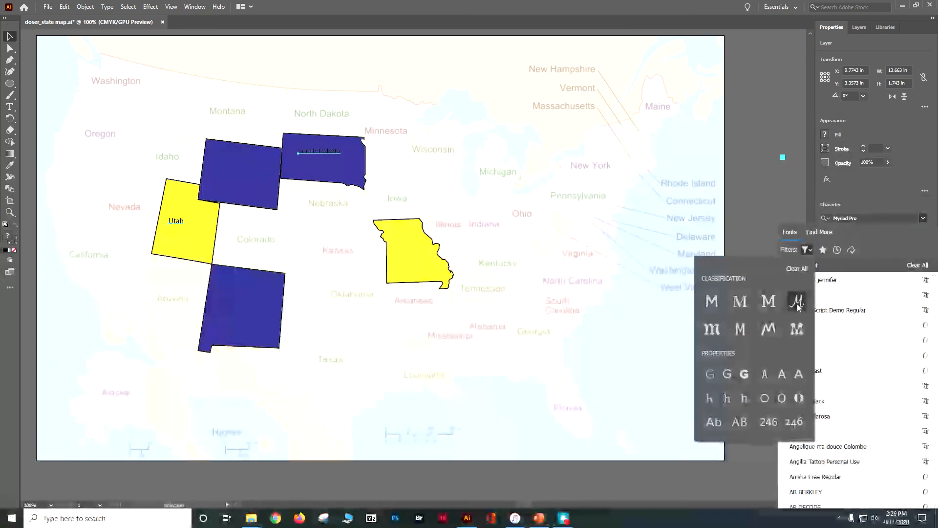
pyautogui.click(740, 301)
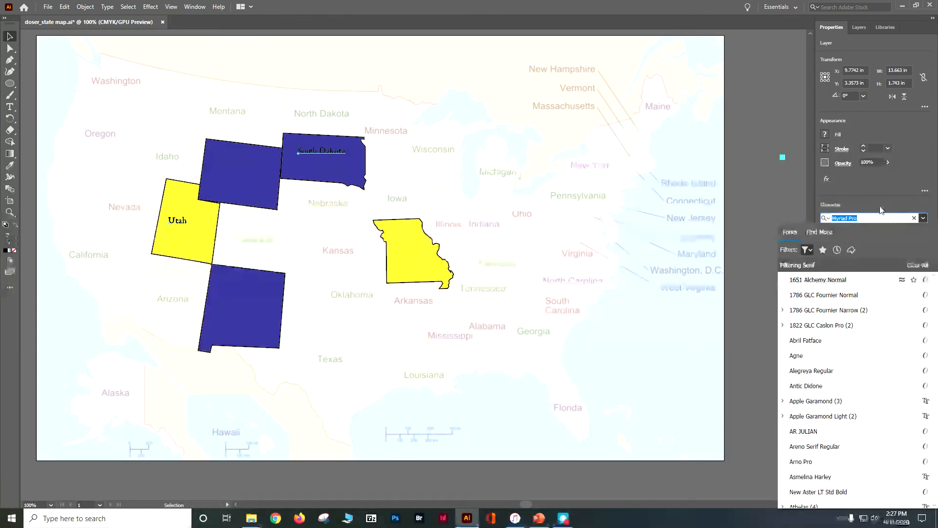
pyautogui.click(911, 189)
# Step: Set the font size of the labels to 24 pt and move the South Dakota label slightly down and to the west
pyautogui.click(866, 243)
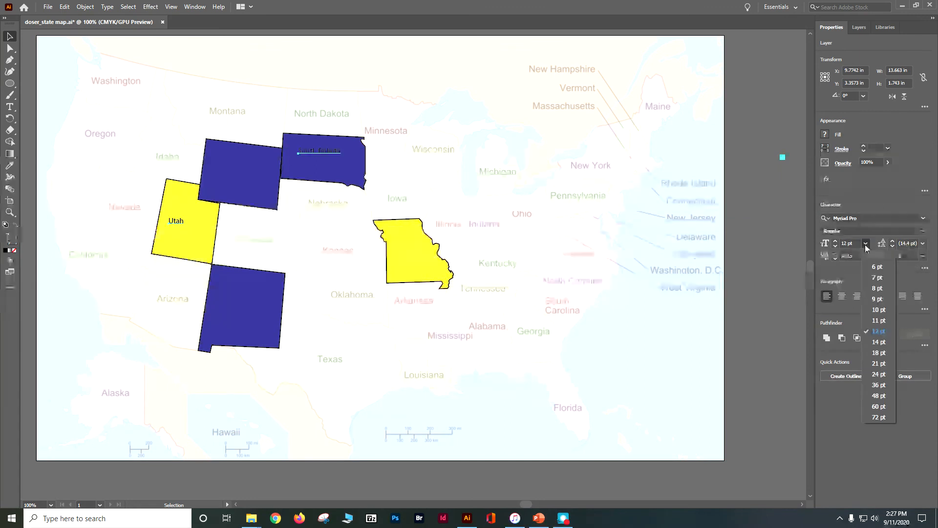
pyautogui.click(873, 374)
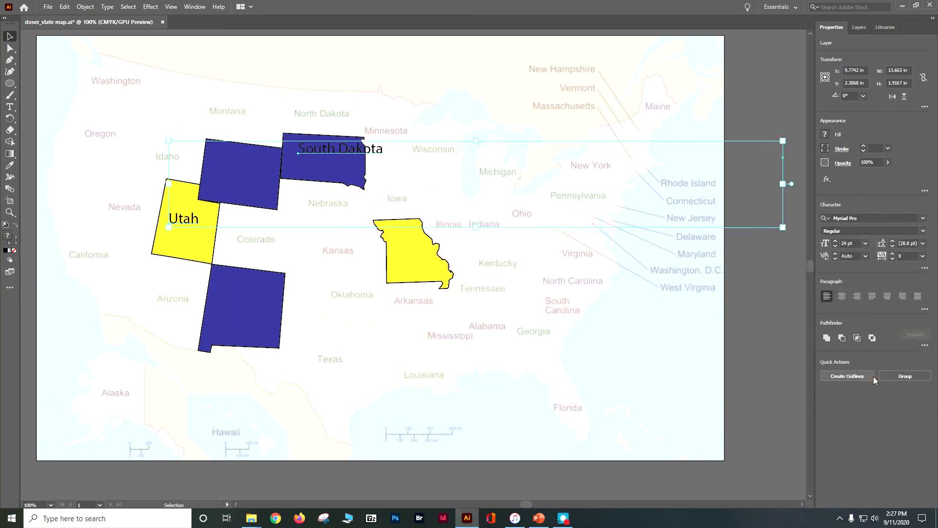
pyautogui.click(751, 99)
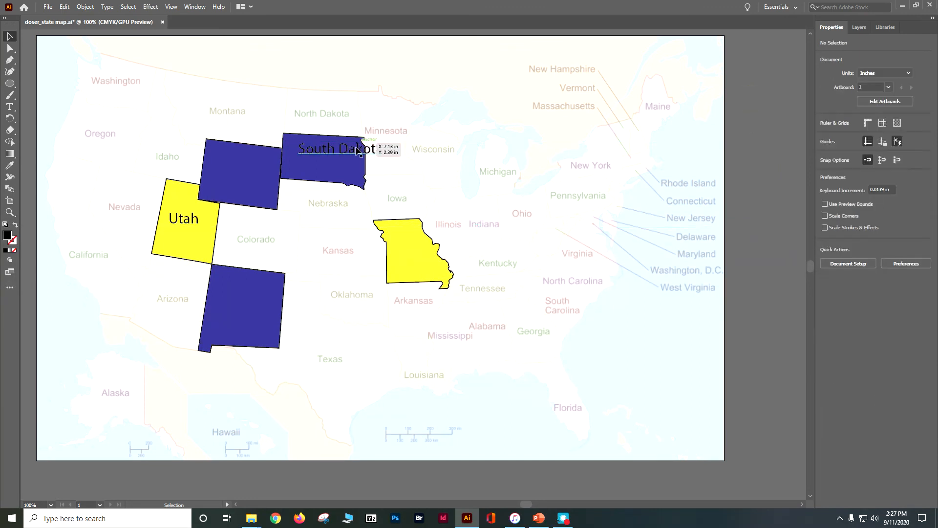
pyautogui.moveTo(354, 152); pyautogui.dragTo(344, 158)
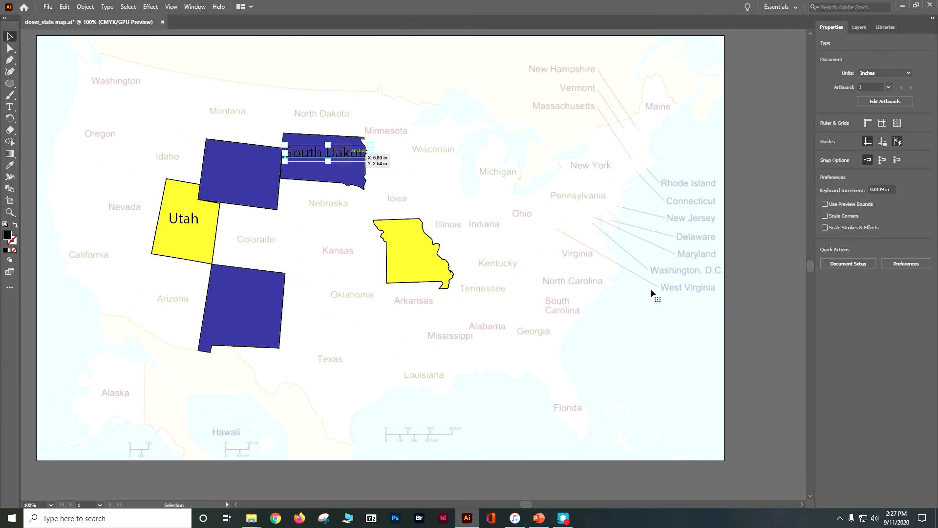
pyautogui.click(744, 317)
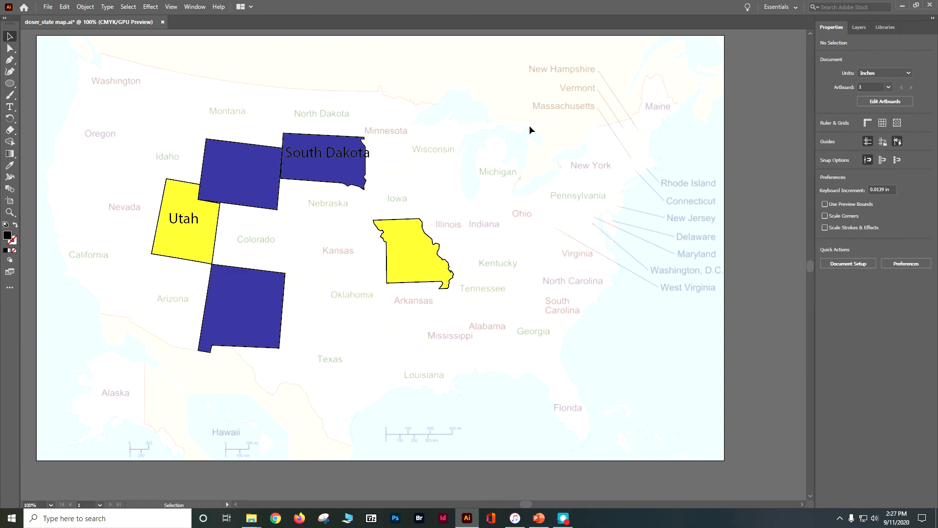
# Step: Hide the Base layer with the faded US map, leaving the layer locked
pyautogui.click(863, 28)
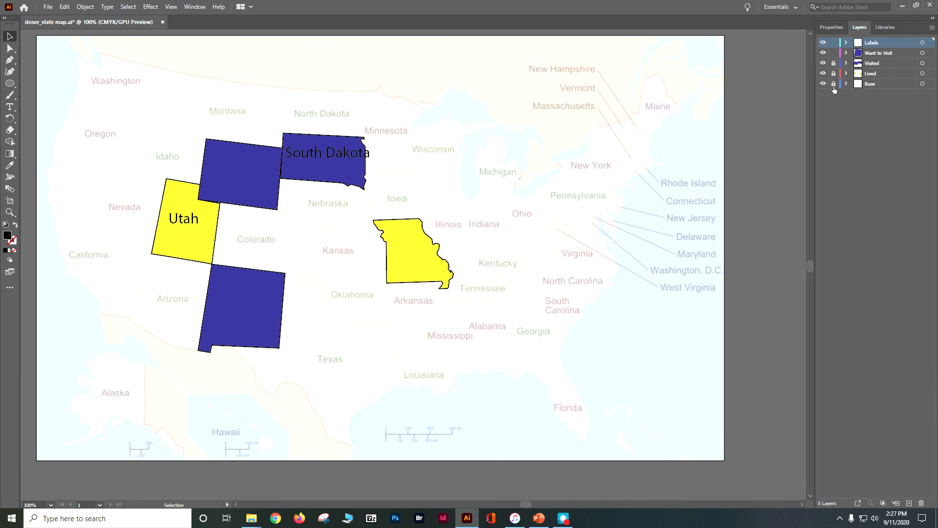
pyautogui.click(834, 86)
pyautogui.click(834, 84)
pyautogui.click(824, 84)
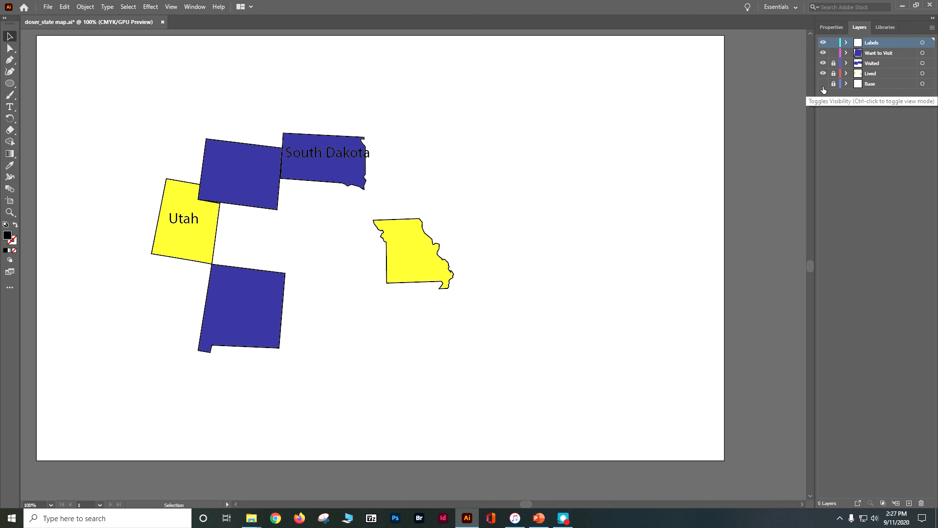
# Step: Show the Base layer again, and save and package the map document into a folder named "doser_state map_pkg"
pyautogui.click(823, 84)
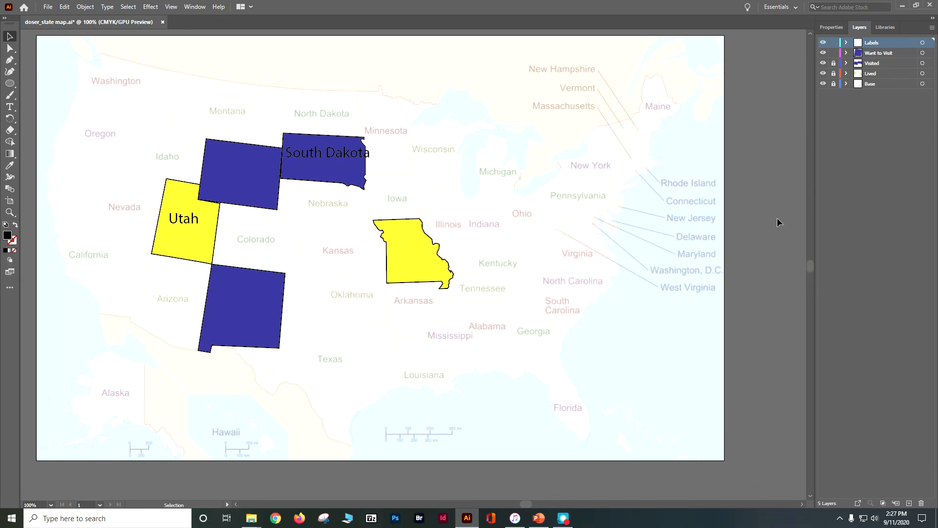
pyautogui.click(48, 9)
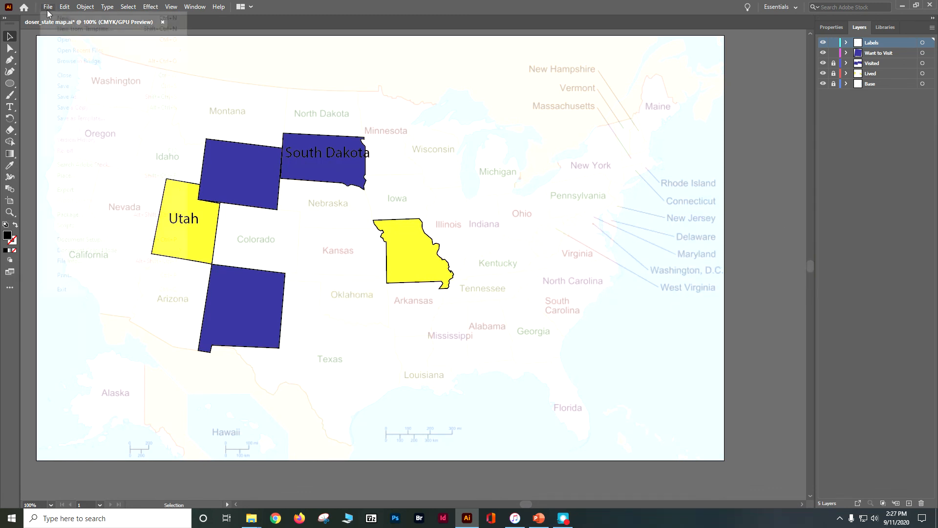
pyautogui.click(87, 215)
pyautogui.click(480, 268)
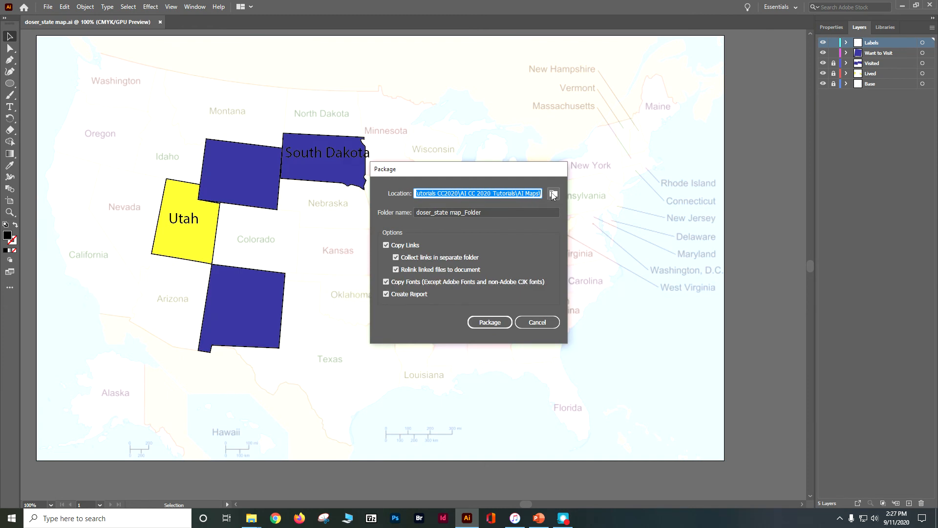
pyautogui.tripleClick(473, 212)
pyautogui.click(490, 214)
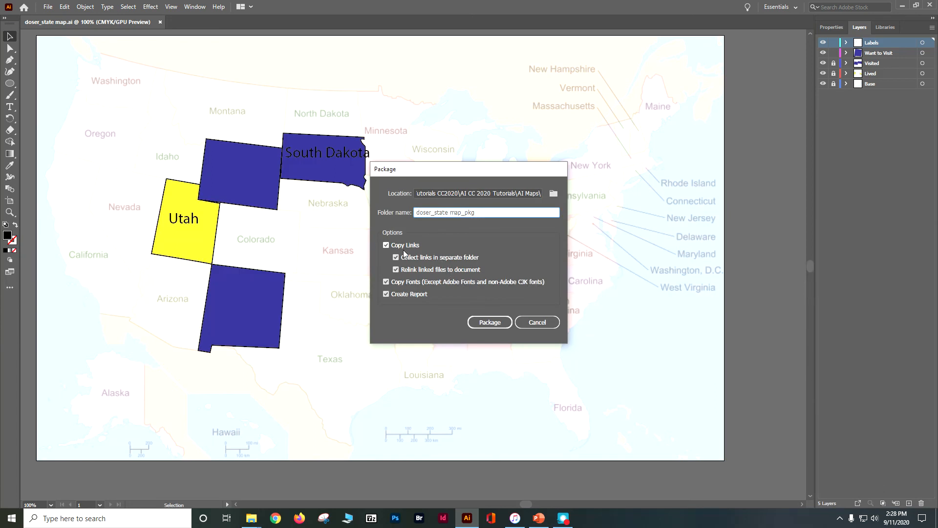
pyautogui.click(488, 323)
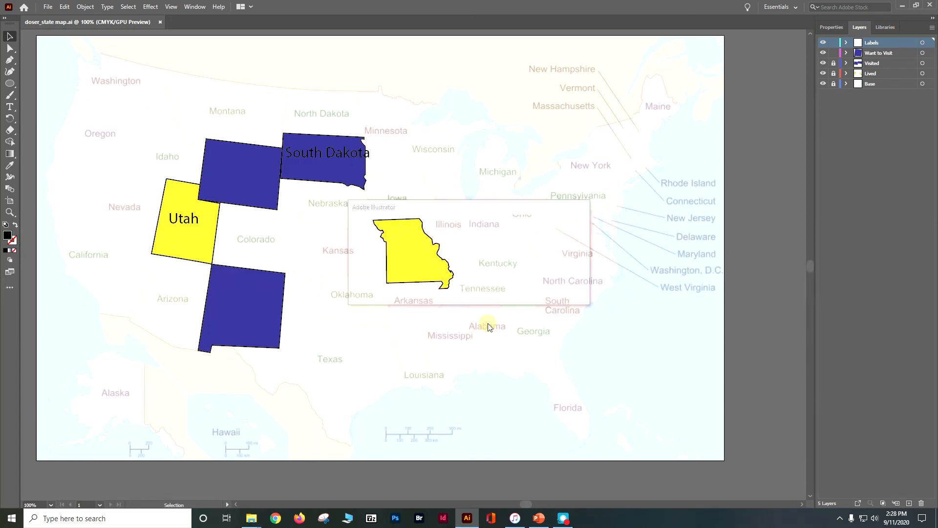
pyautogui.click(511, 292)
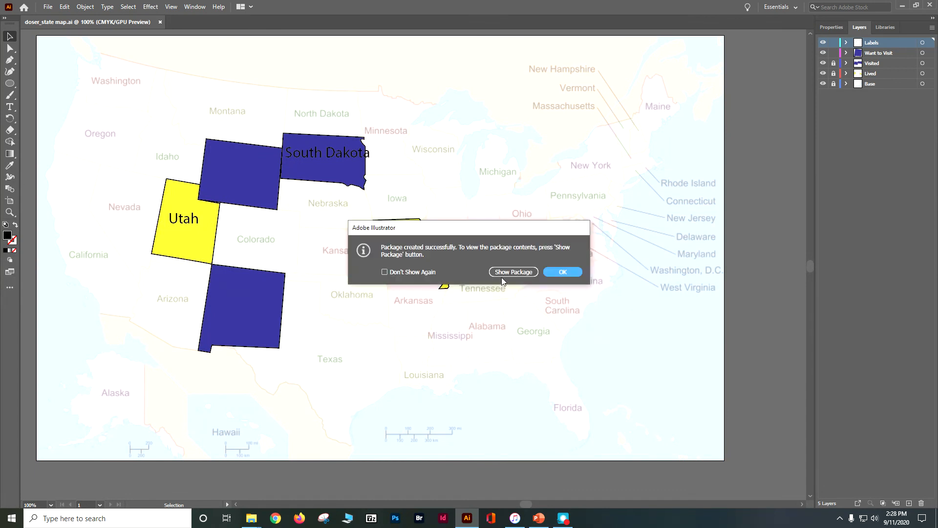
# Step: Show the created package's contents in File Explorer and move that window onto the map area to view them
pyautogui.click(515, 272)
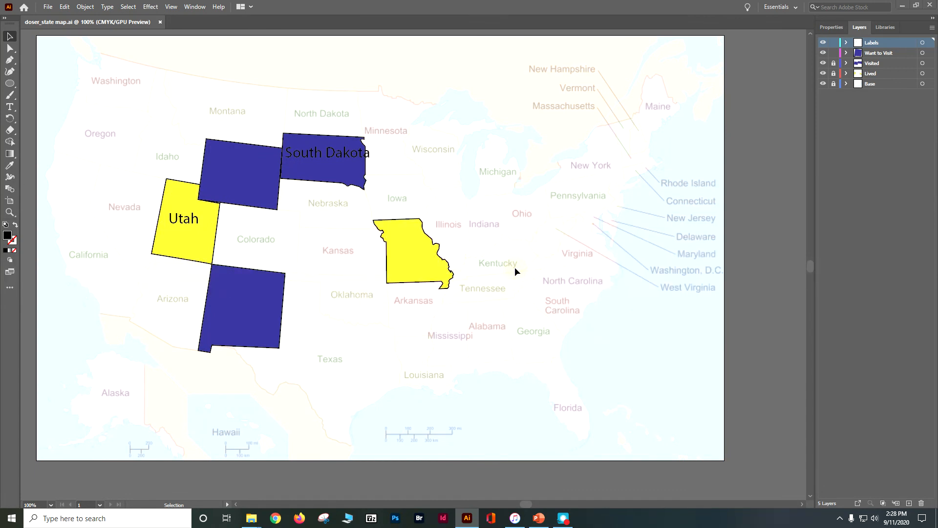
pyautogui.moveTo(937, 20); pyautogui.dragTo(299, 62)
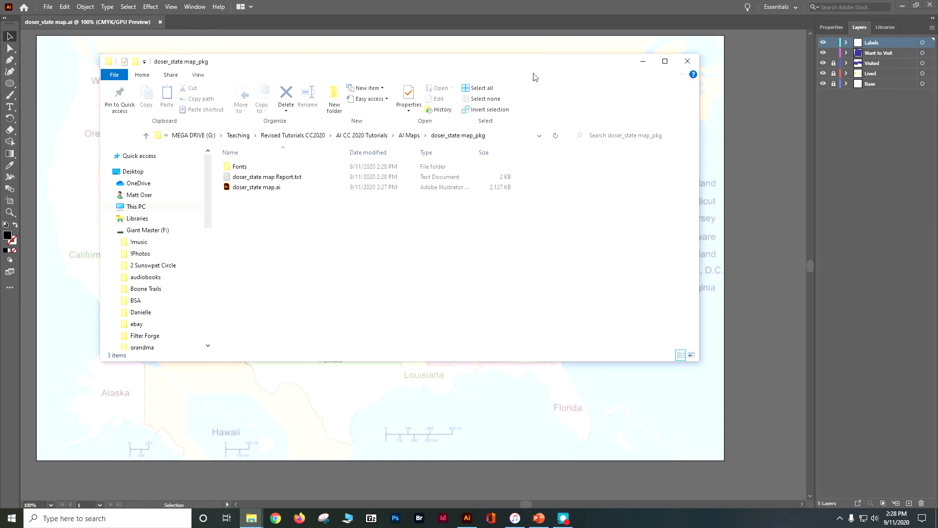
pyautogui.moveTo(508, 67); pyautogui.dragTo(682, 101)
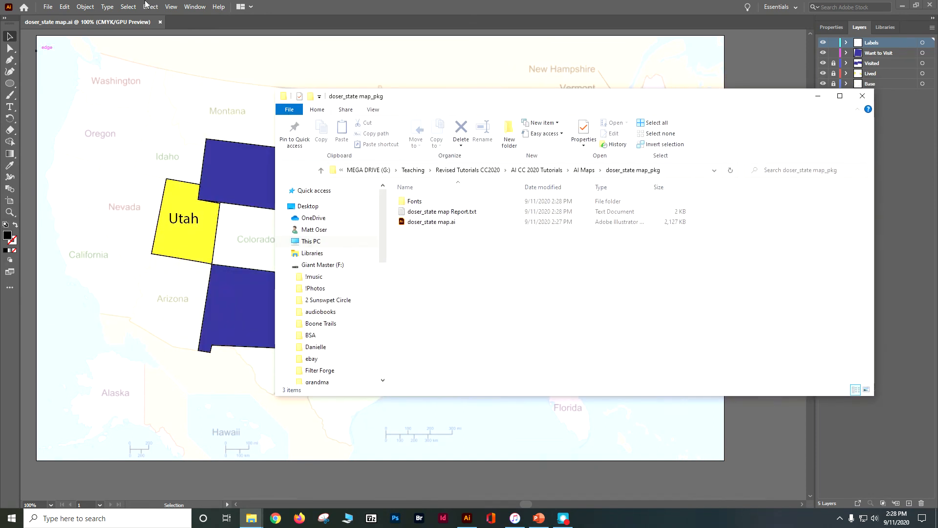
# Step: Export the map as the PNG file "doser_state map.png" into the doser_state map_pkg folder with the default PNG options
pyautogui.click(47, 7)
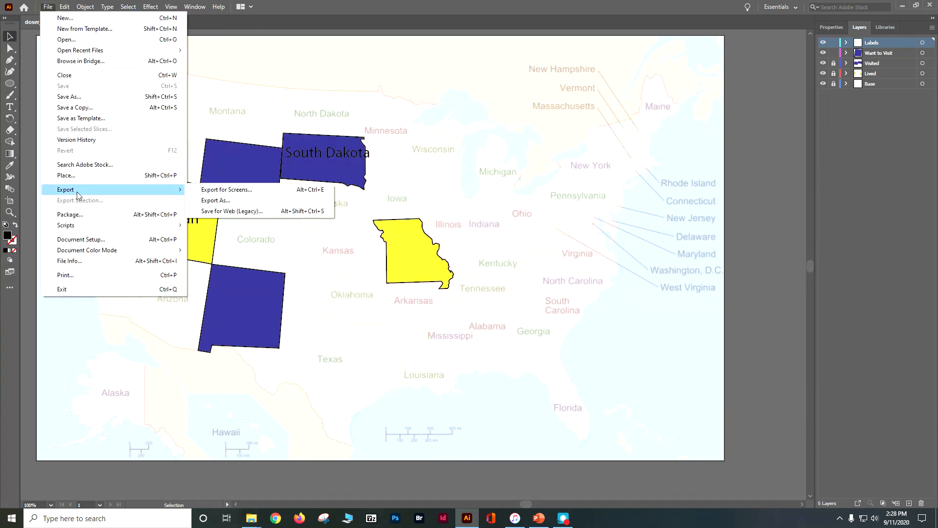
pyautogui.moveTo(172, 190)
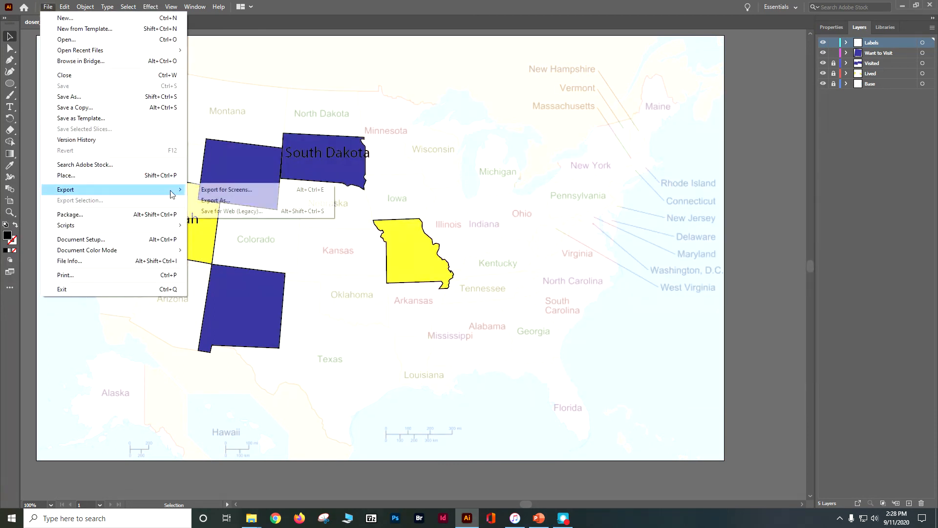
pyautogui.click(202, 201)
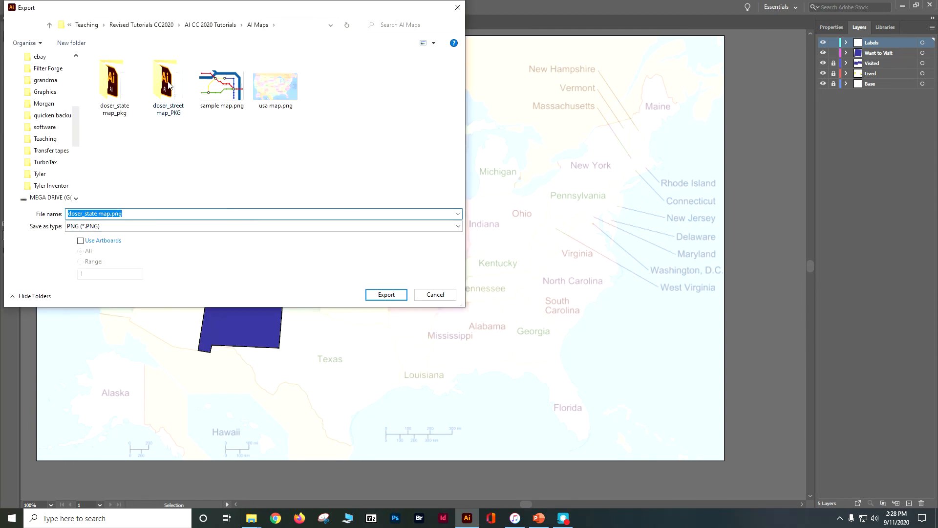
pyautogui.doubleClick(118, 95)
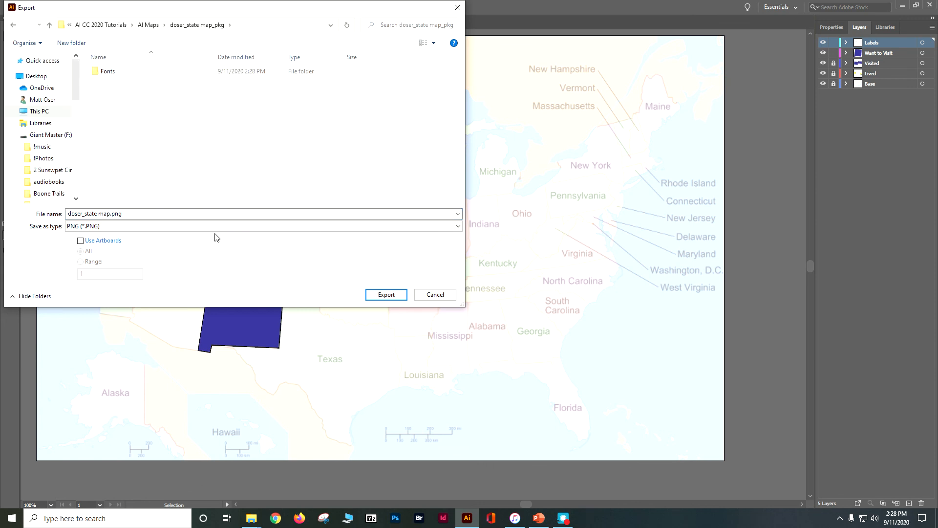
pyautogui.click(386, 295)
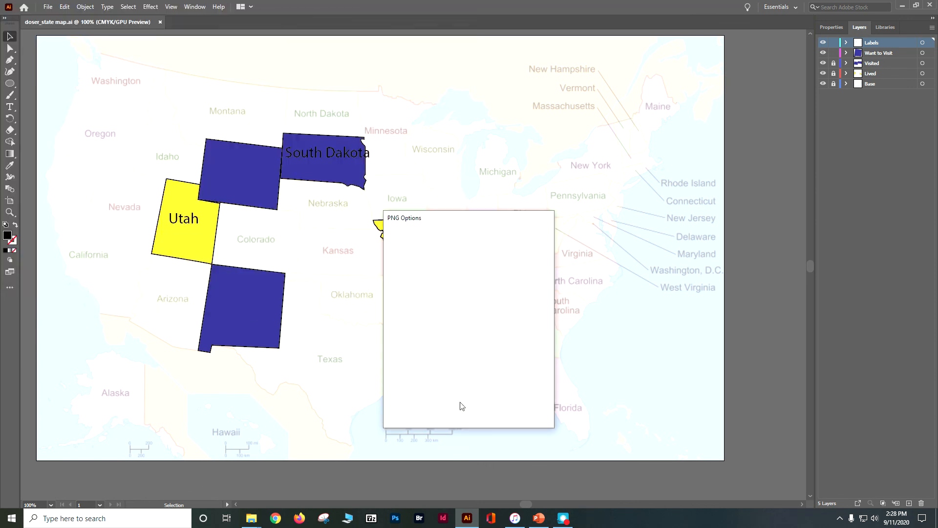
pyautogui.click(484, 407)
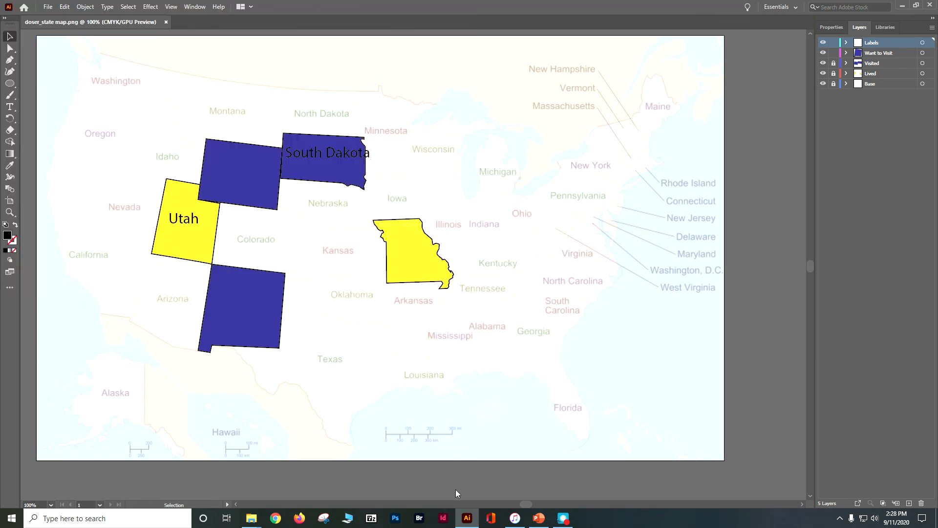
# Step: Switch to File Explorer, go up to the AI Maps folder and compress the doser_state map_pkg folder into a zip file
pyautogui.moveTo(251, 517)
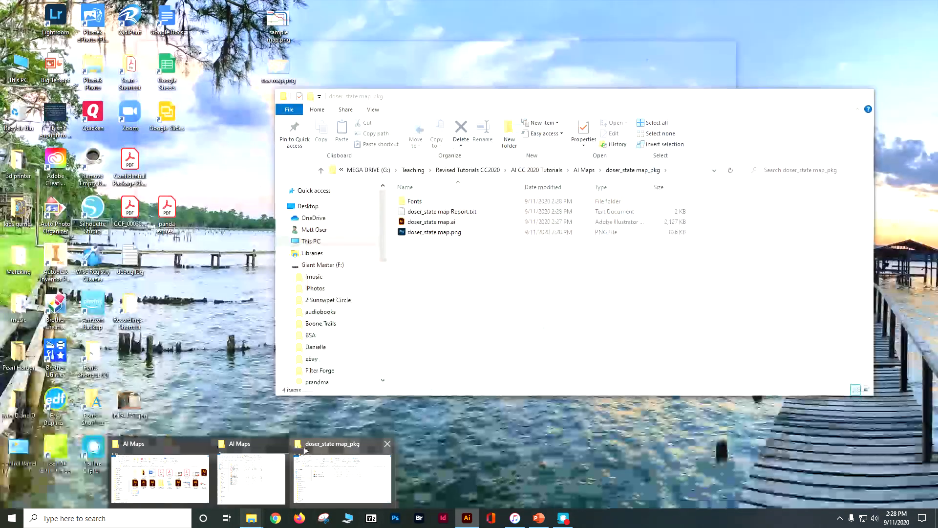
pyautogui.click(304, 450)
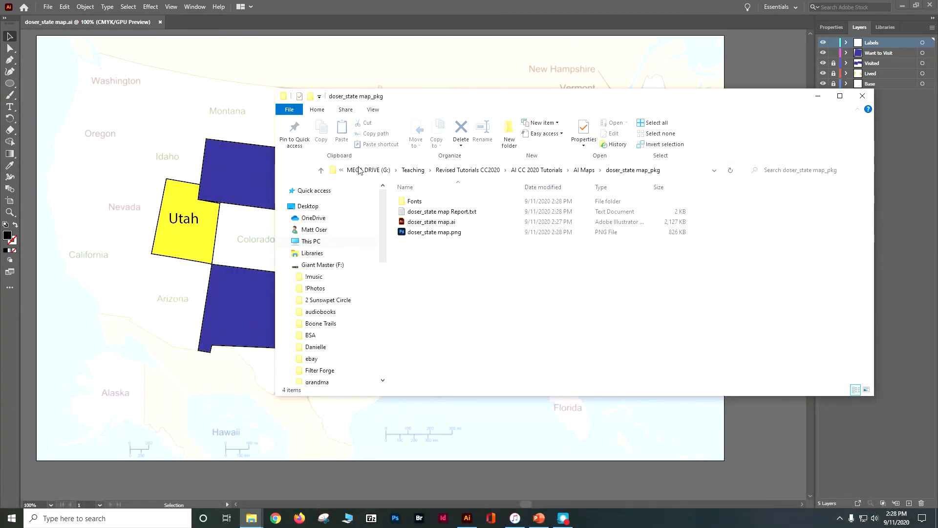
pyautogui.click(579, 172)
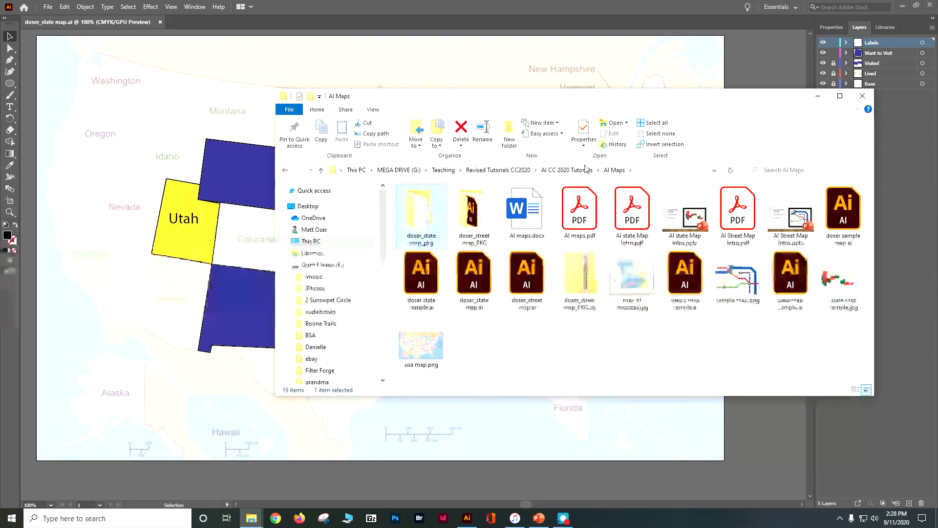
pyautogui.rightClick(418, 211)
pyautogui.moveTo(459, 433)
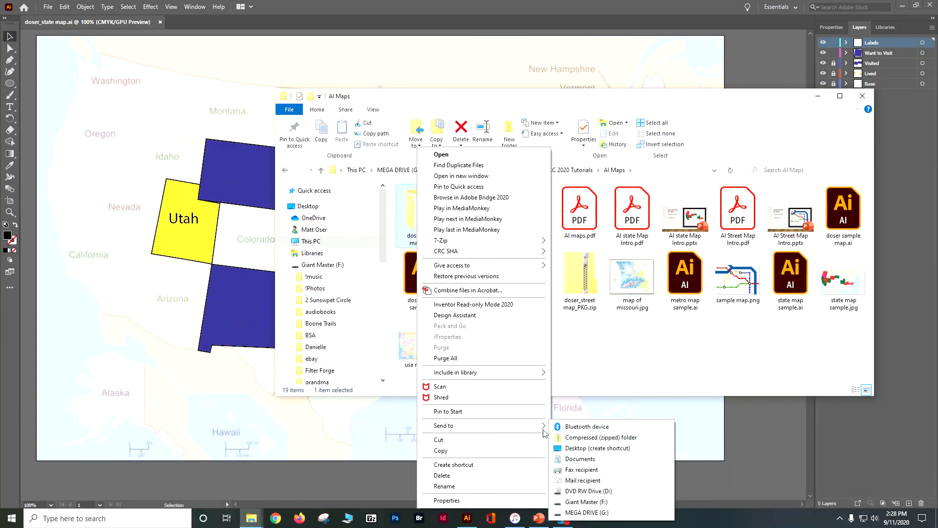
pyautogui.click(566, 437)
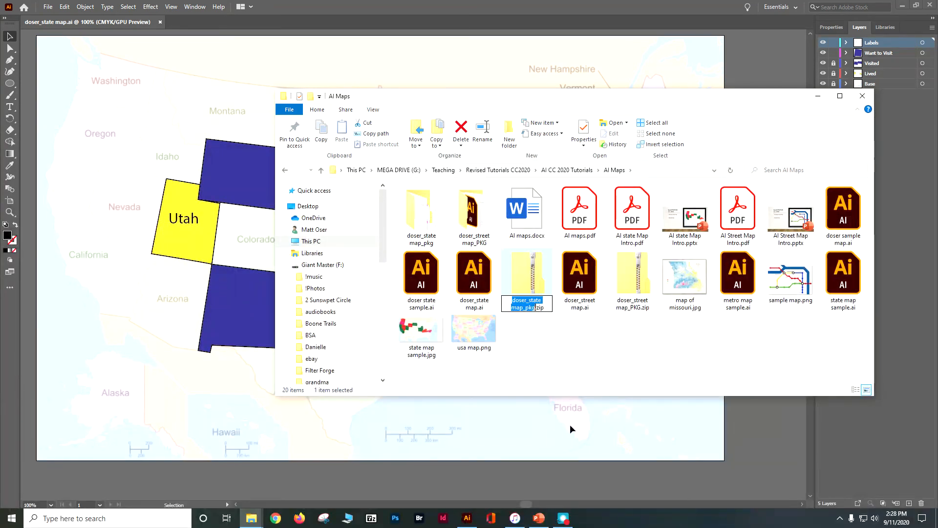